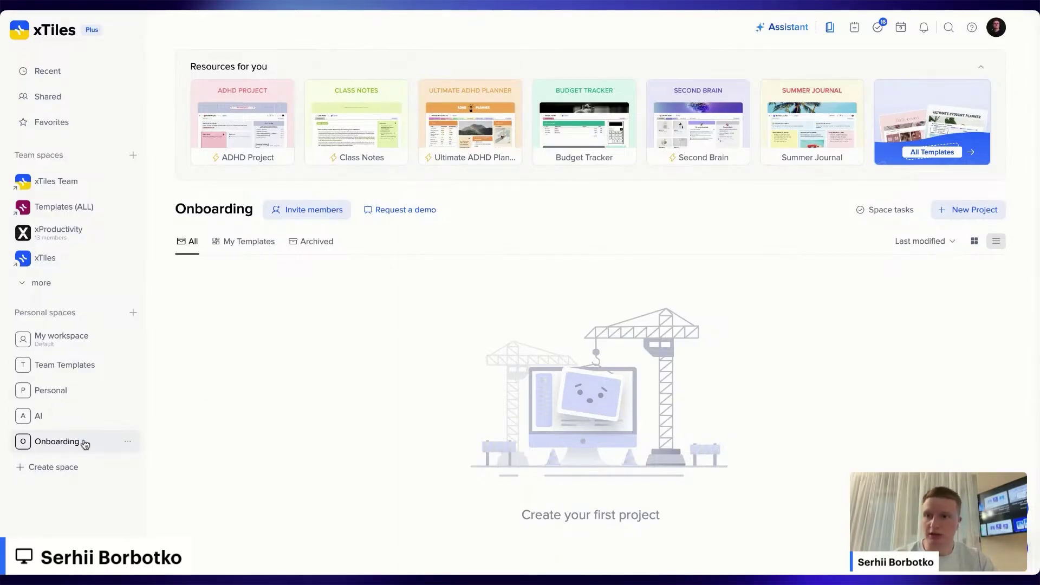
Open the AI space and compare its projects in grid and list view, ending in grid view
{"action": "left_click", "coordinate": [78, 418]}
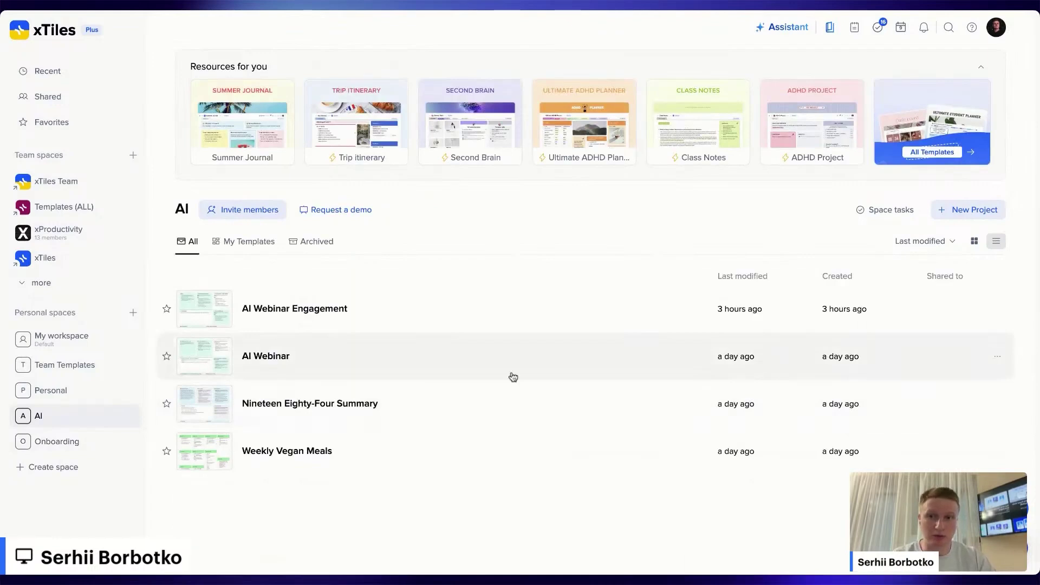
{"action": "left_click", "coordinate": [975, 244]}
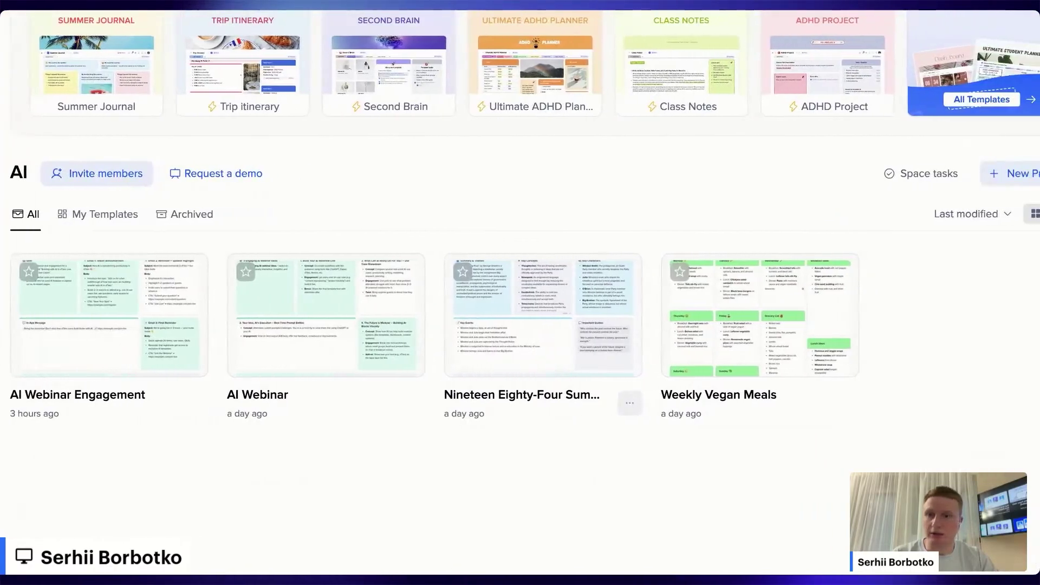
{"action": "left_click", "coordinate": [982, 214]}
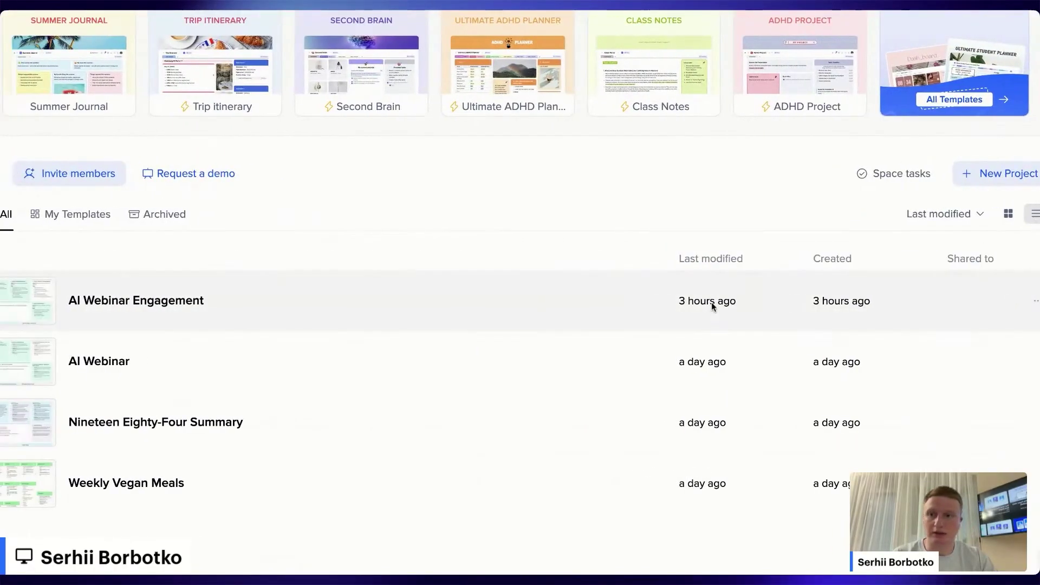
{"action": "left_click", "coordinate": [1008, 214]}
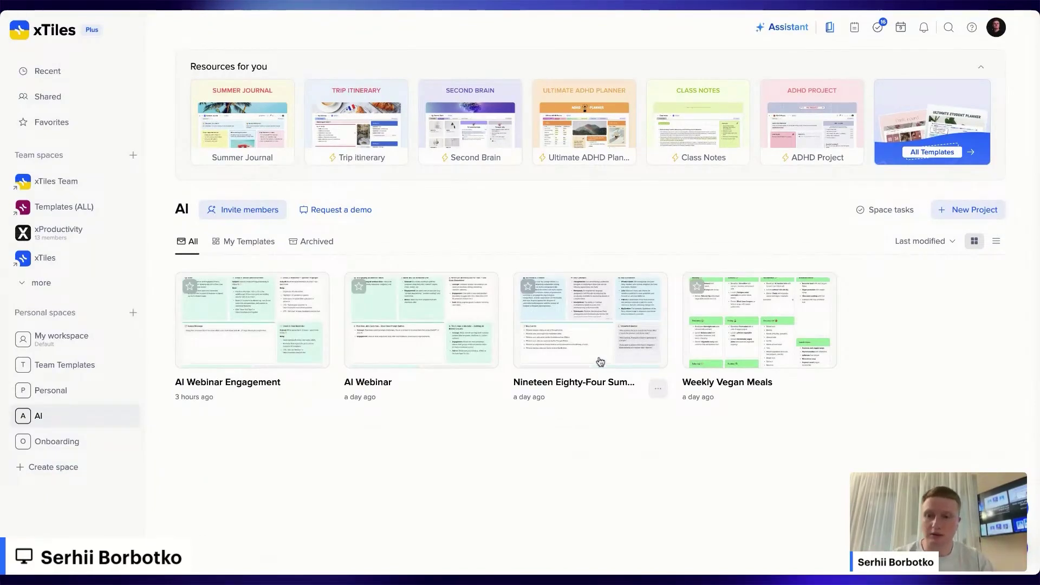
Reorder the AI projects: move AI Webinar third and Weekly Vegan Meals first in grid view, and Weekly Vegan Meals last in list view
{"action": "left_click_drag", "start_coordinate": [388, 340], "coordinate": [598, 352]}
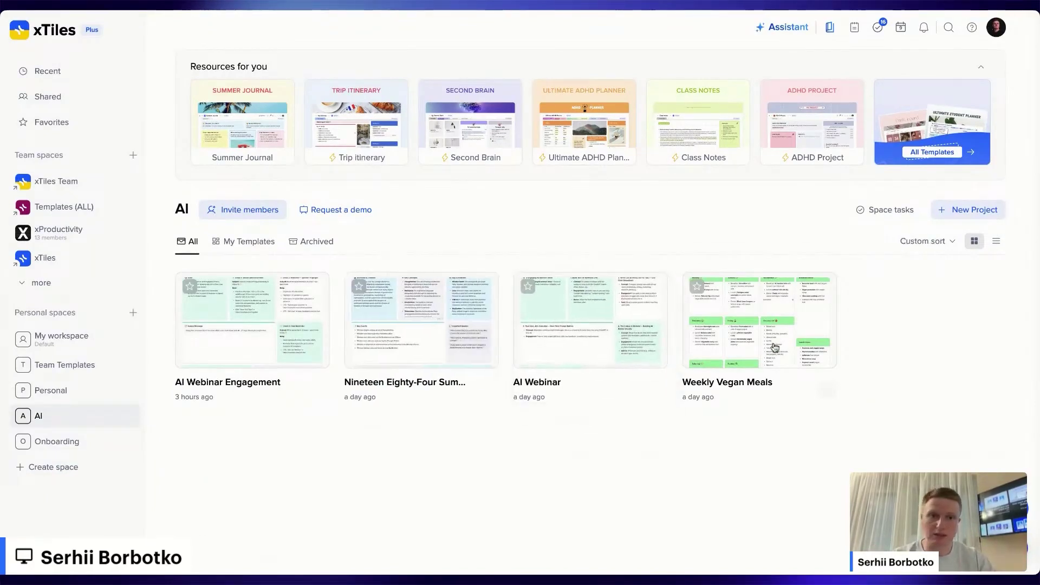
{"action": "left_click_drag", "start_coordinate": [775, 347], "coordinate": [268, 347]}
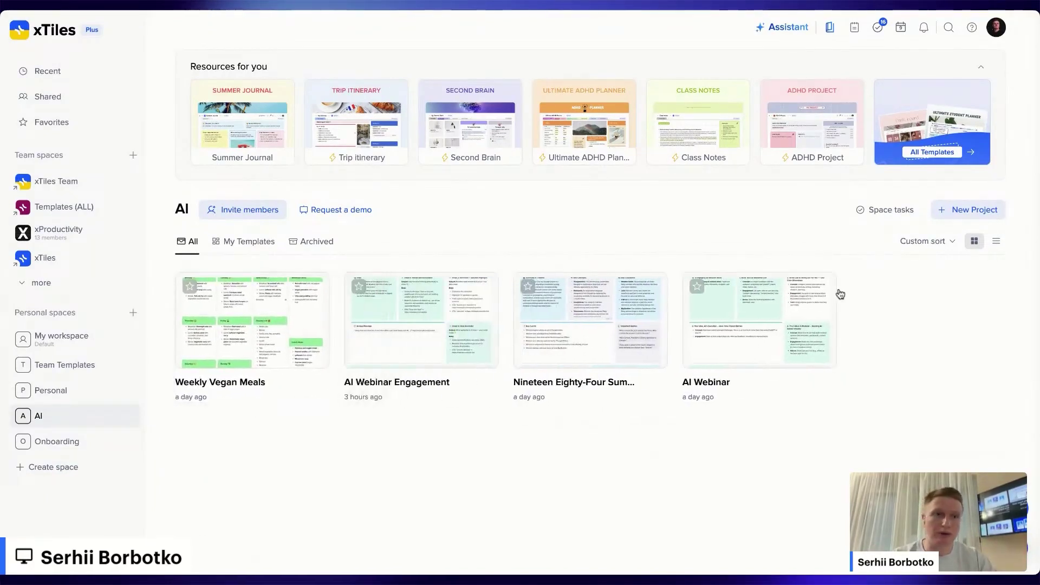
{"action": "left_click", "coordinate": [996, 241]}
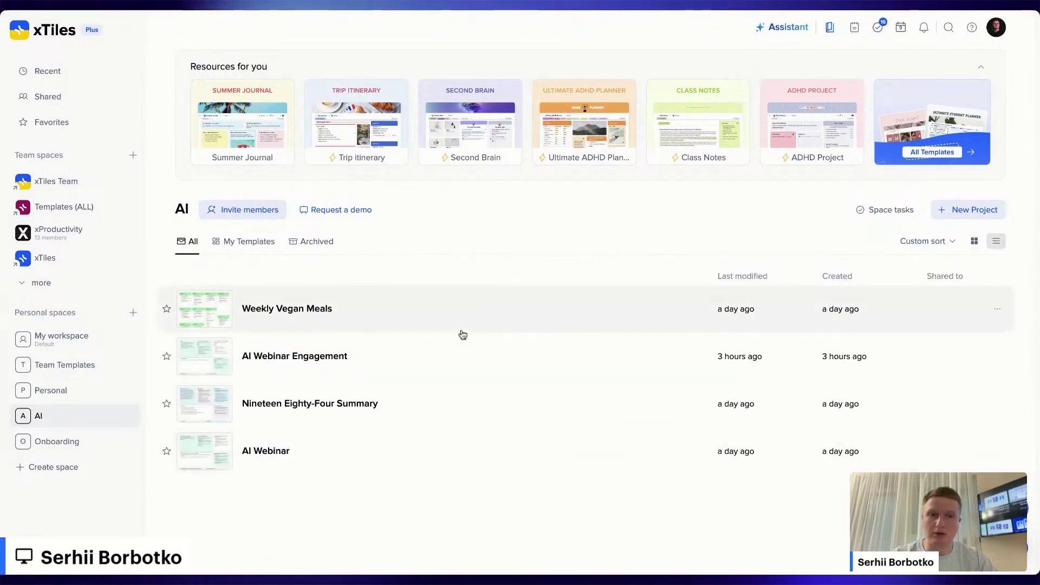
{"action": "left_click_drag", "start_coordinate": [462, 334], "coordinate": [462, 464]}
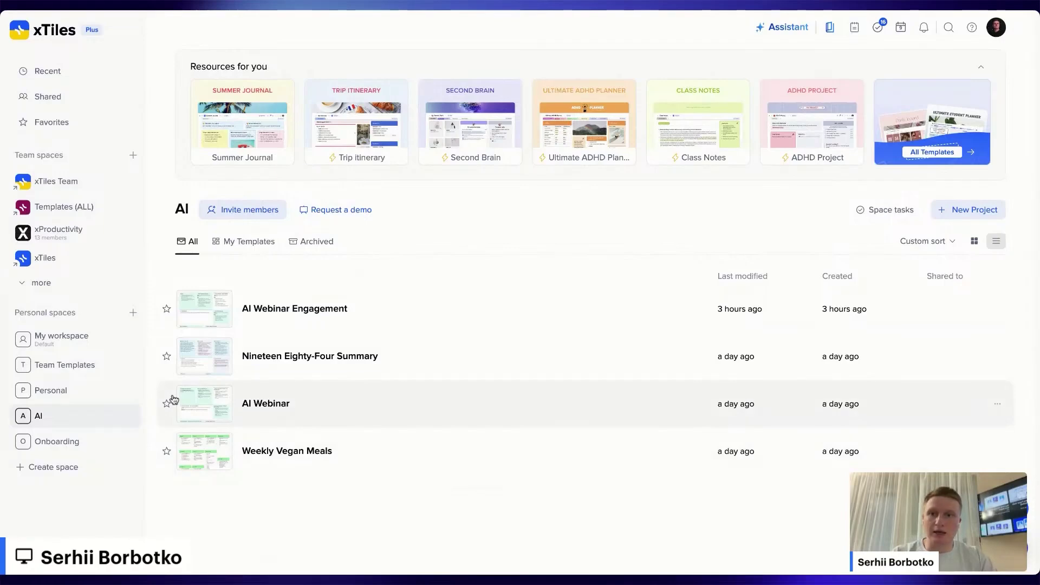
Return to the Onboarding space
{"action": "left_click", "coordinate": [60, 441]}
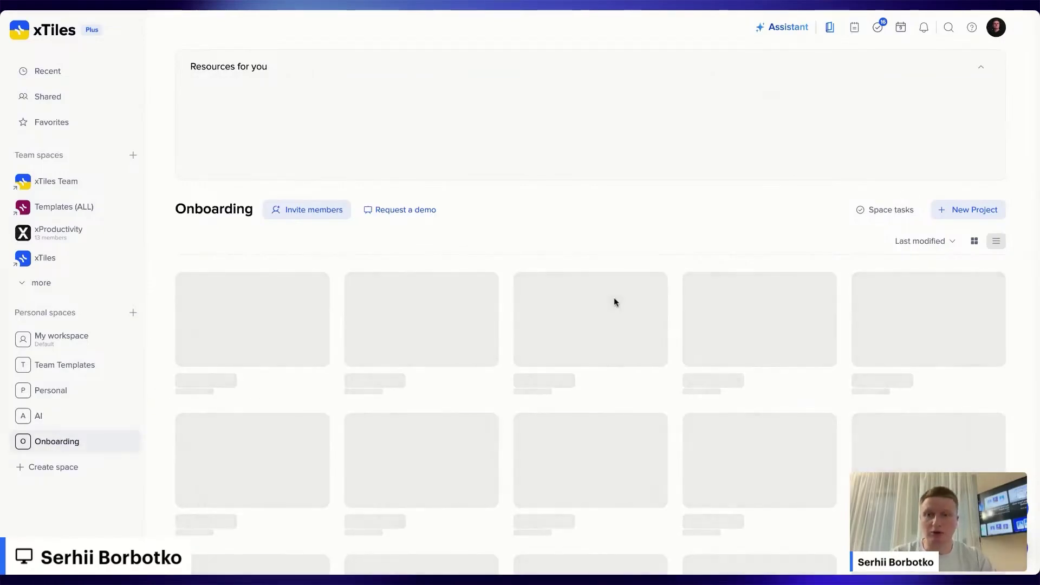
{"action": "left_click", "coordinate": [61, 416]}
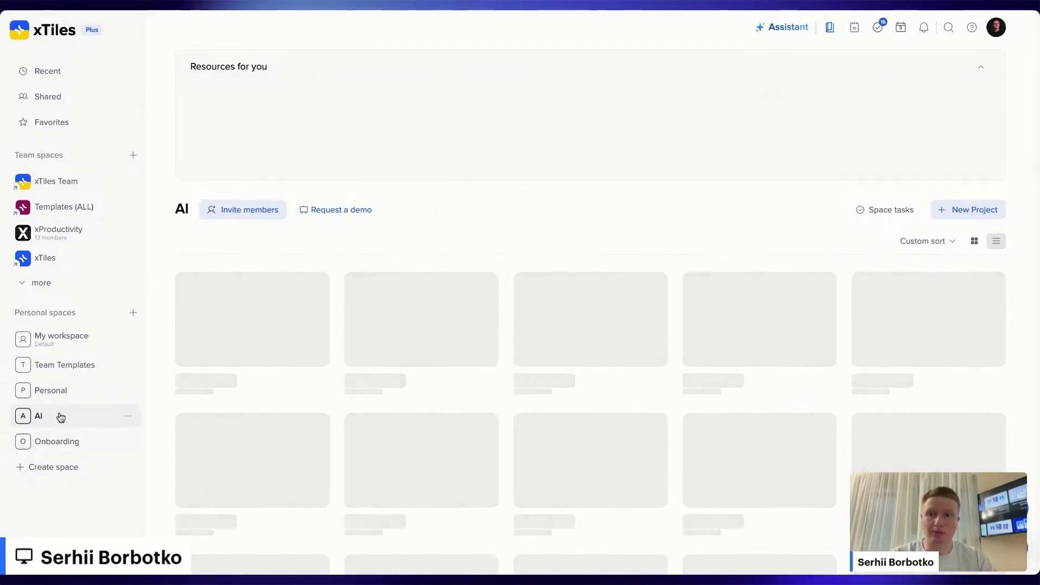
{"action": "left_click", "coordinate": [75, 442]}
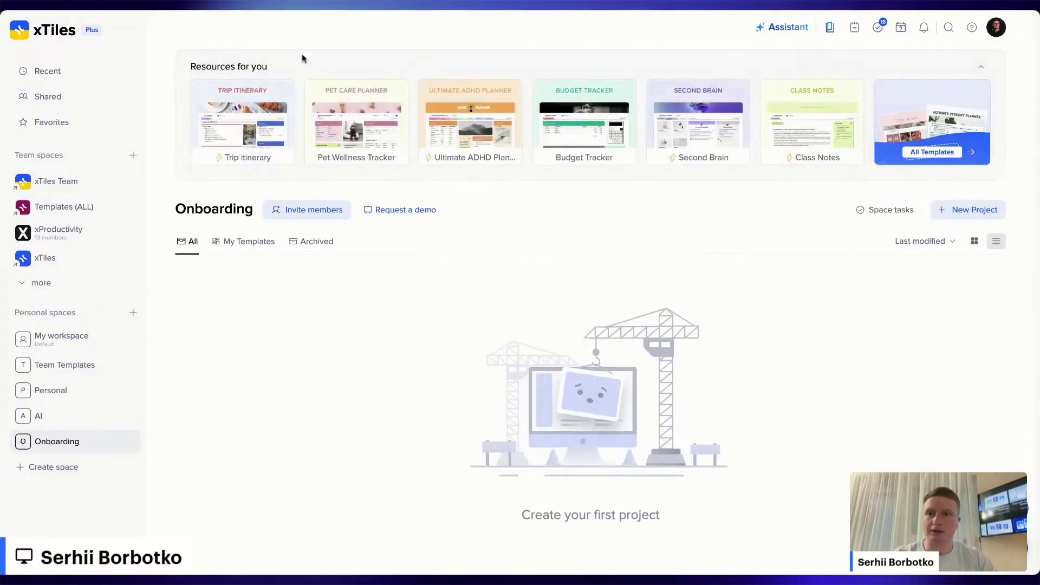
Browse all templates in the gallery, view the Personal Growth templates of the Education category, and return to the full gallery
{"action": "mouse_move", "coordinate": [475, 133]}
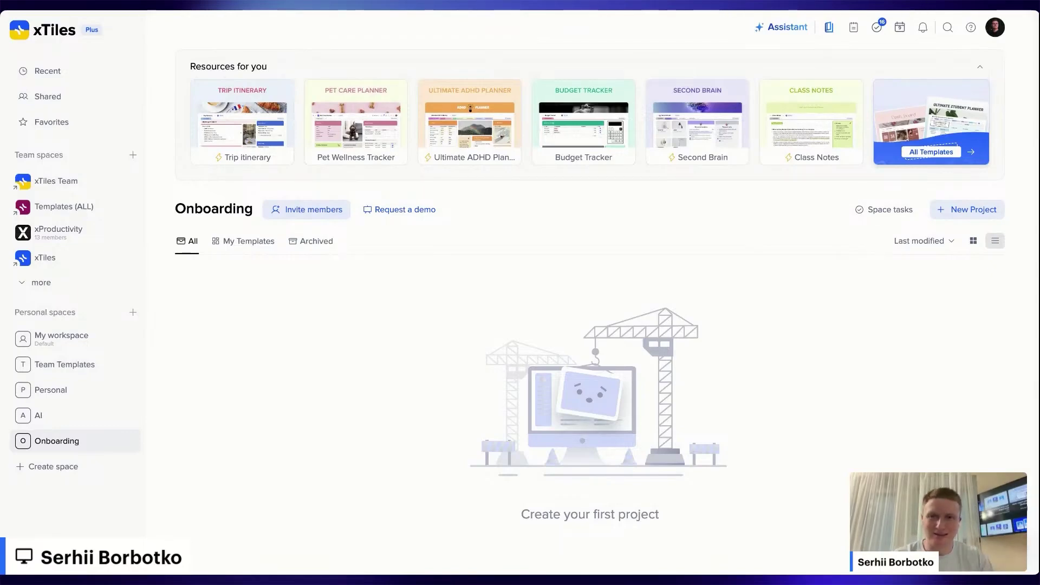
{"action": "left_click", "coordinate": [936, 141]}
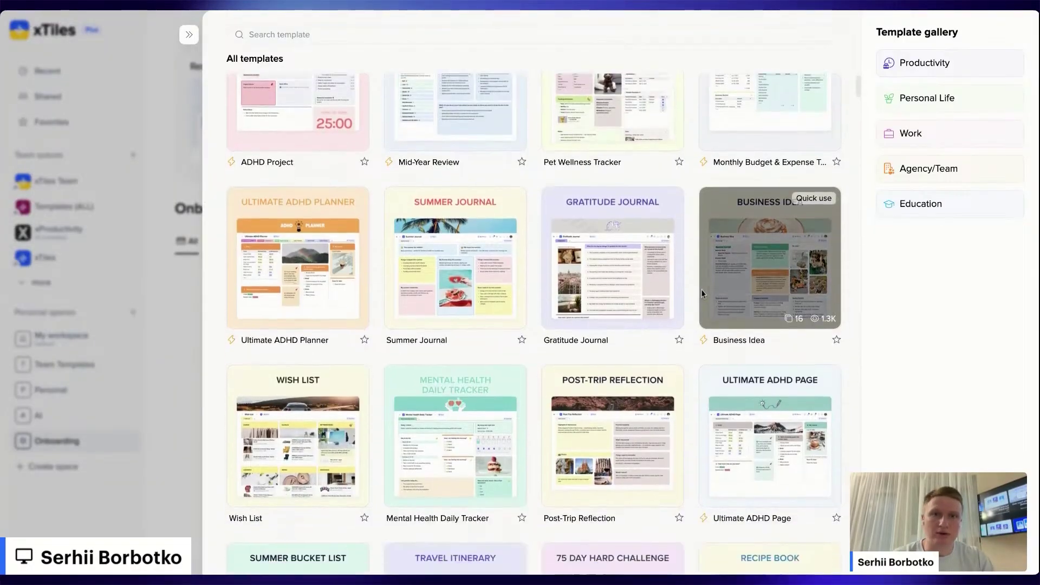
{"action": "scroll", "coordinate": [702, 294], "scroll_direction": "up", "scroll_amount": 1}
{"action": "scroll", "coordinate": [973, 89], "scroll_direction": "up", "scroll_amount": 5}
{"action": "scroll", "coordinate": [974, 90], "scroll_direction": "up", "scroll_amount": 1}
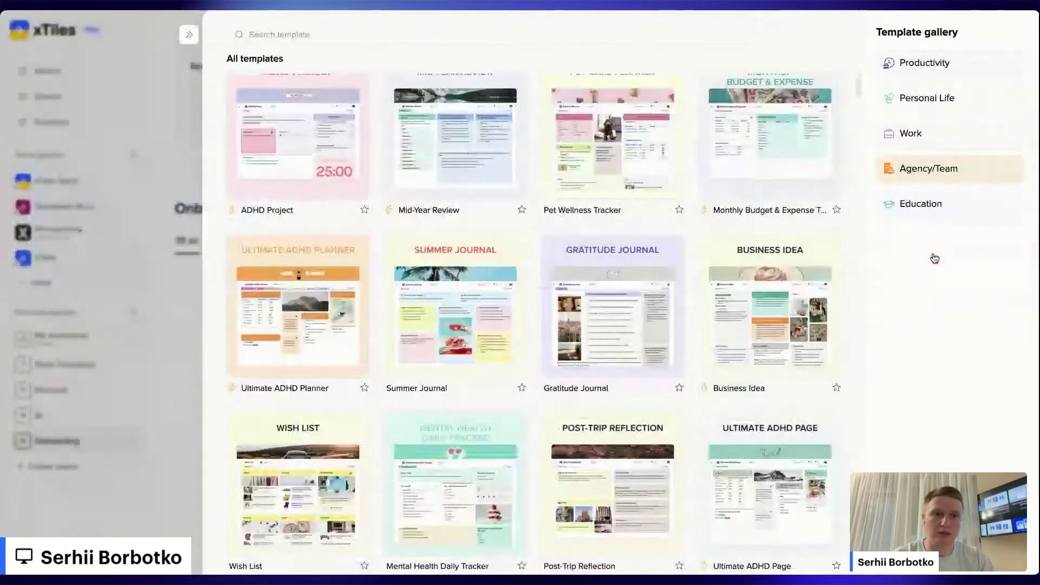
{"action": "left_click", "coordinate": [949, 211]}
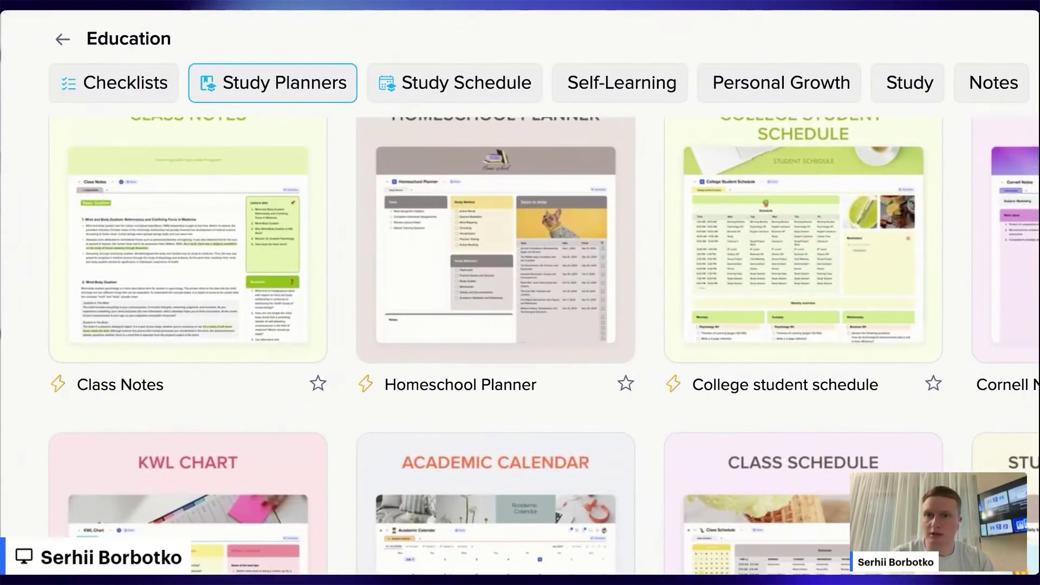
{"action": "left_click", "coordinate": [603, 87]}
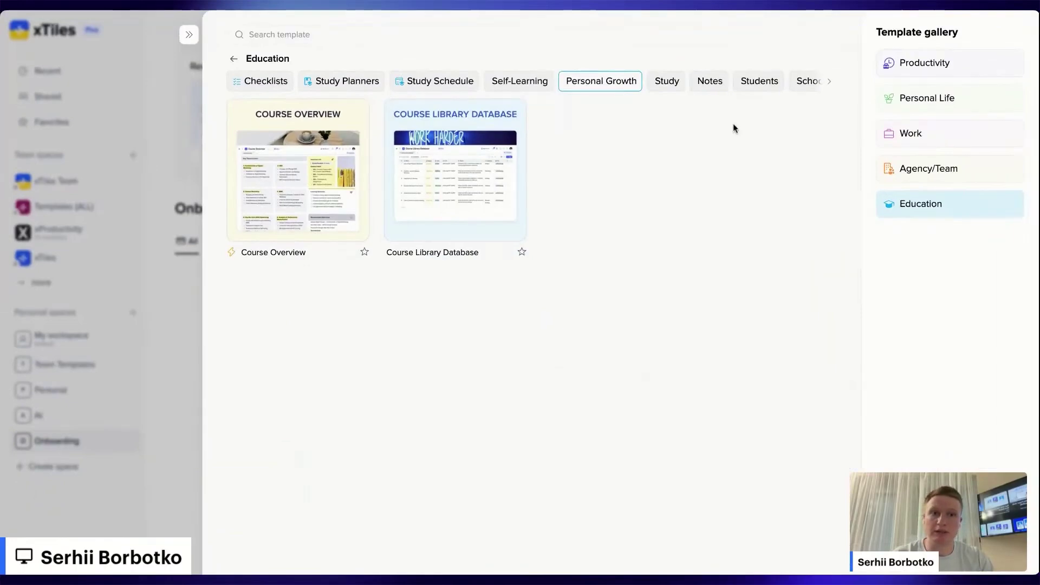
{"action": "left_click", "coordinate": [234, 60]}
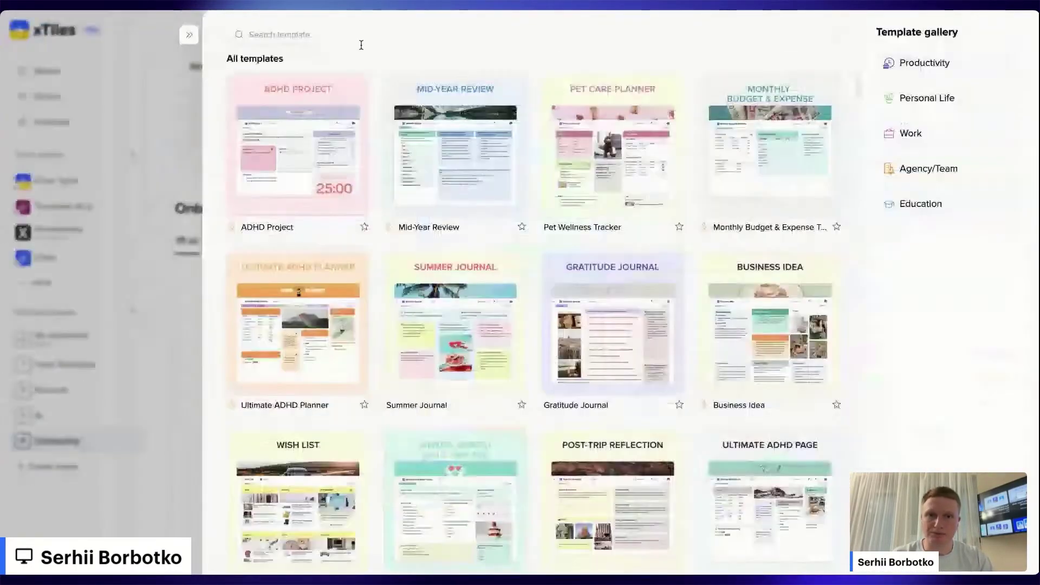
Search the template gallery for "pet", preview the Pet Care Planner, and close the gallery
{"action": "left_click", "coordinate": [464, 46]}
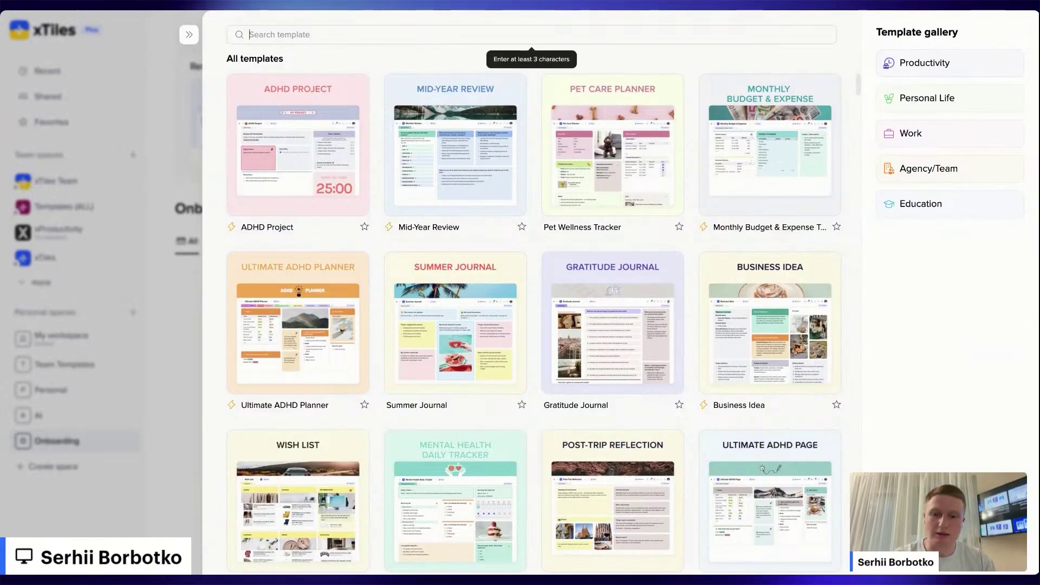
{"action": "type", "text": "pet"}
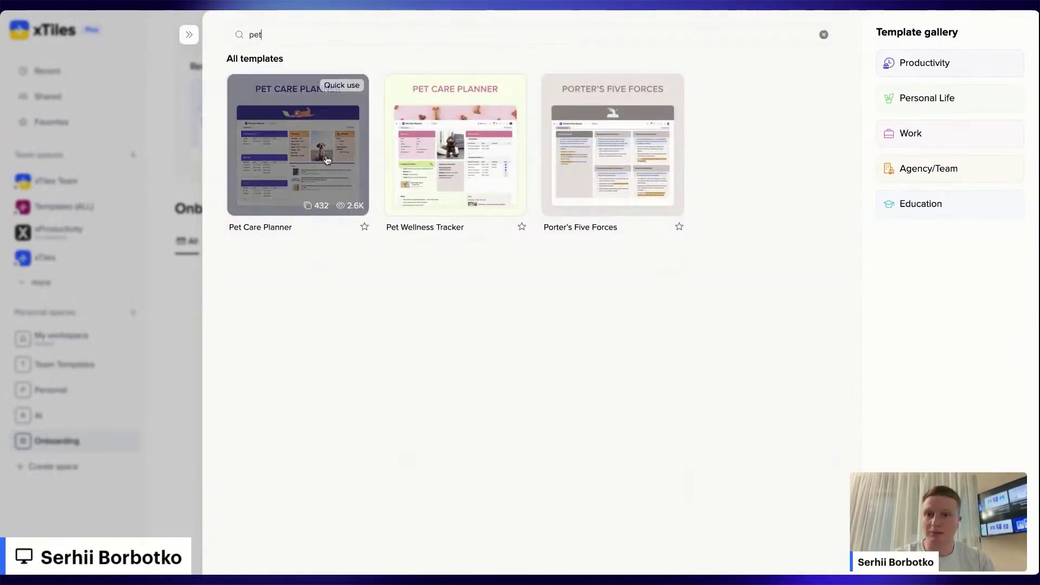
{"action": "left_click", "coordinate": [328, 160]}
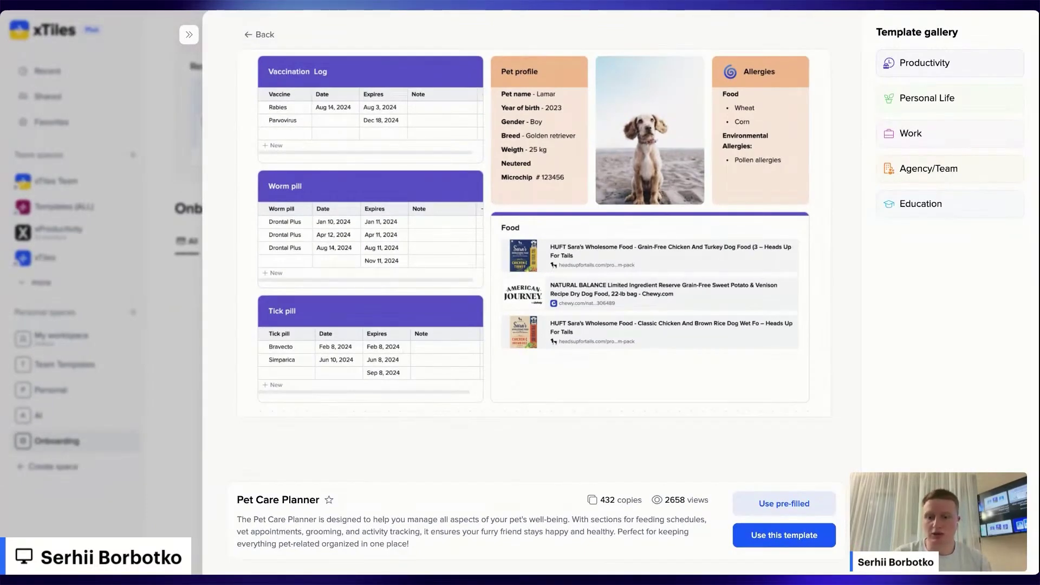
{"action": "left_click", "coordinate": [57, 382]}
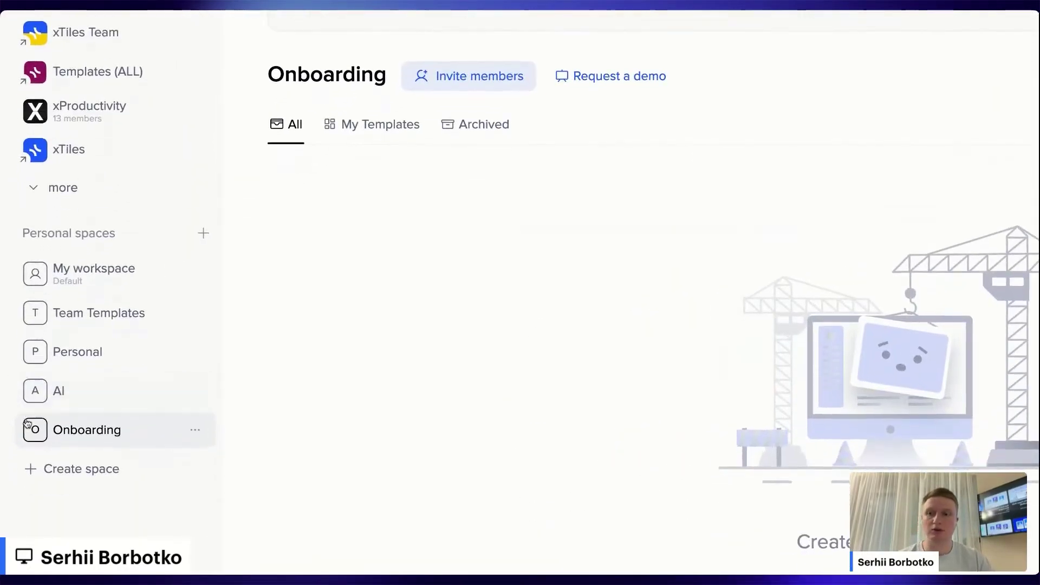
{"action": "scroll", "coordinate": [103, 291], "scroll_direction": "up", "scroll_amount": 2}
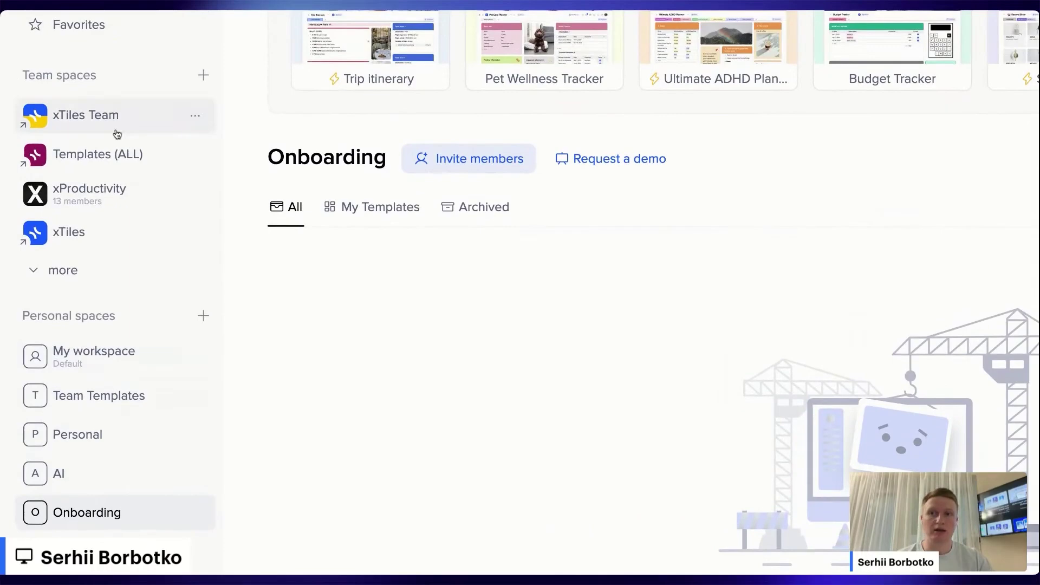
{"action": "scroll", "coordinate": [117, 134], "scroll_direction": "down", "scroll_amount": 2}
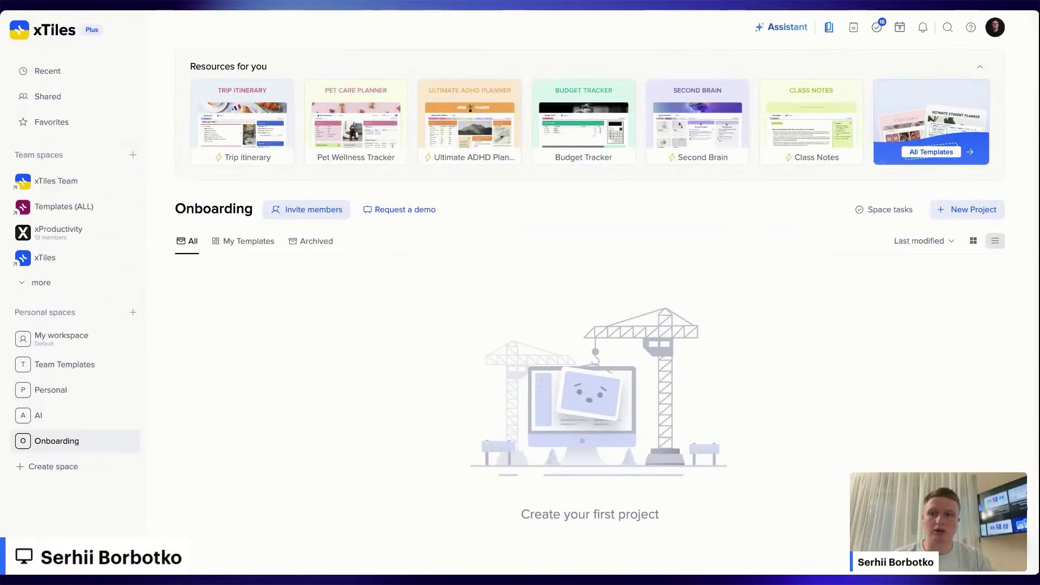
{"action": "scroll", "coordinate": [75, 401], "scroll_direction": "down", "scroll_amount": 1}
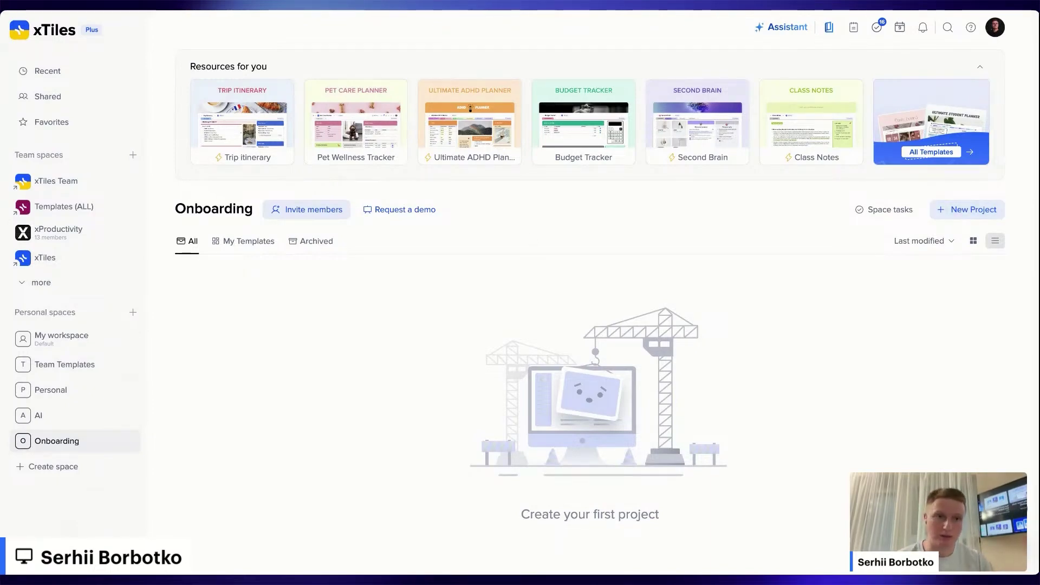
Find the Pet Care Planner by searching the template gallery for "pet" and create its pre-filled version in the Onboarding space
{"action": "left_click", "coordinate": [956, 149]}
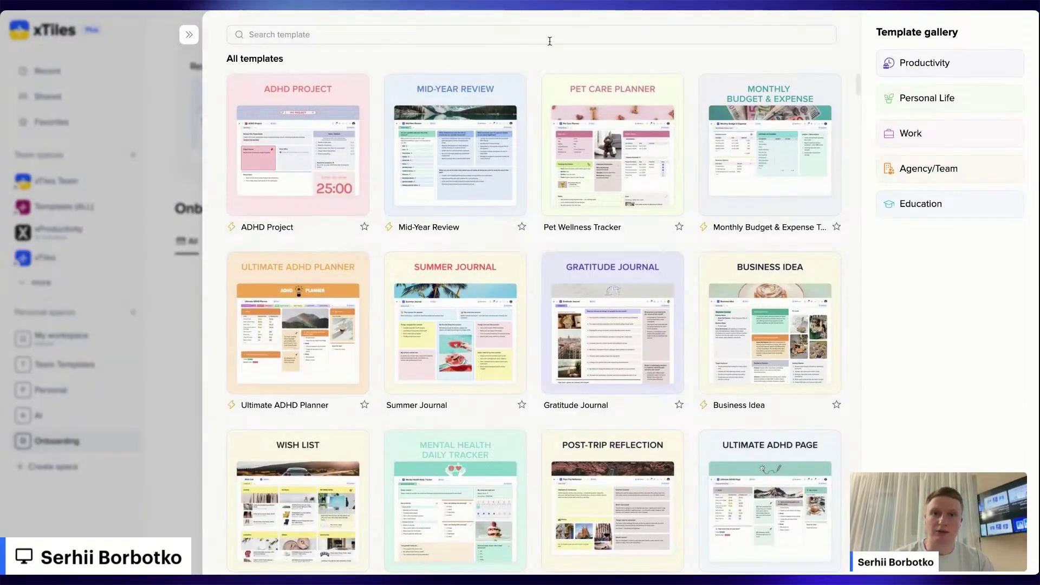
{"action": "left_click", "coordinate": [550, 36]}
{"action": "type", "text": "pet"}
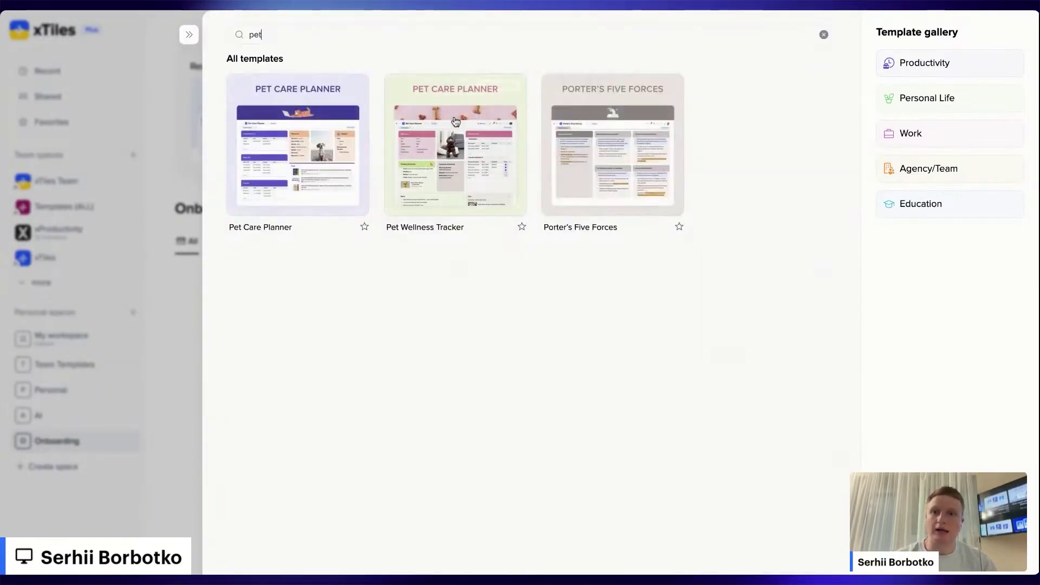
{"action": "left_click", "coordinate": [299, 118]}
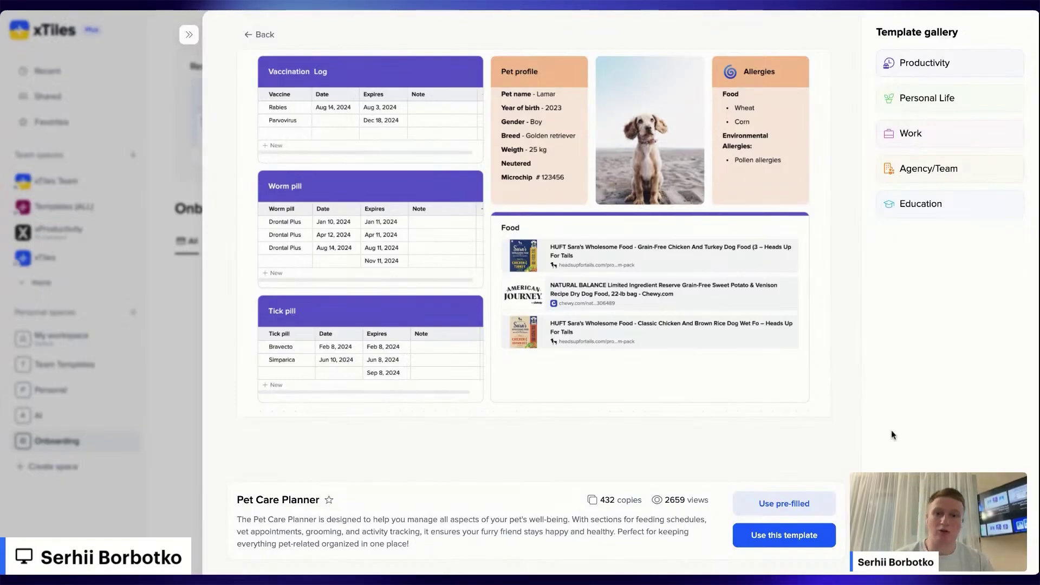
{"action": "left_click", "coordinate": [785, 503]}
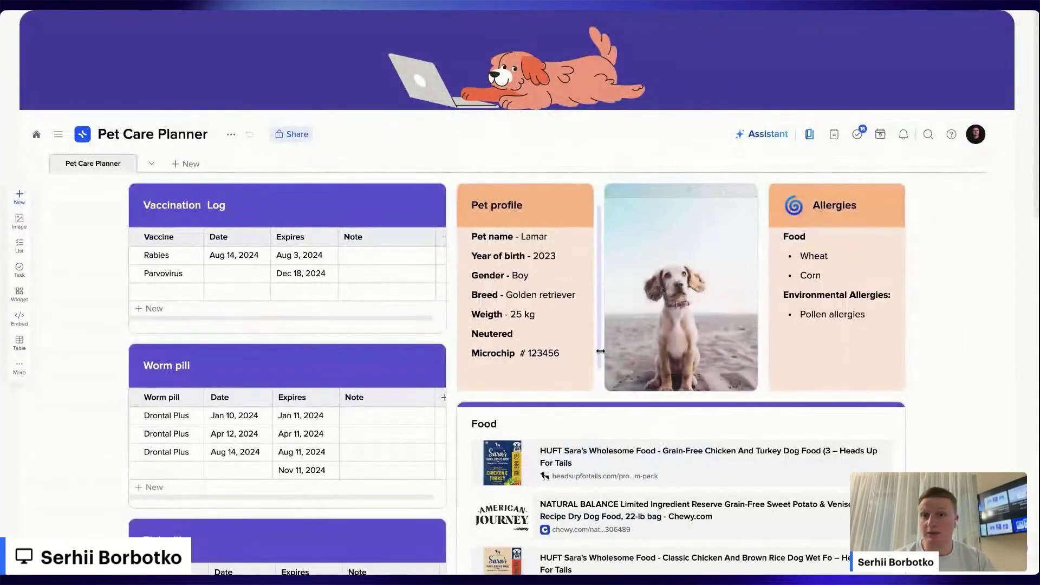
{"action": "scroll", "coordinate": [596, 379], "scroll_direction": "down", "scroll_amount": 2}
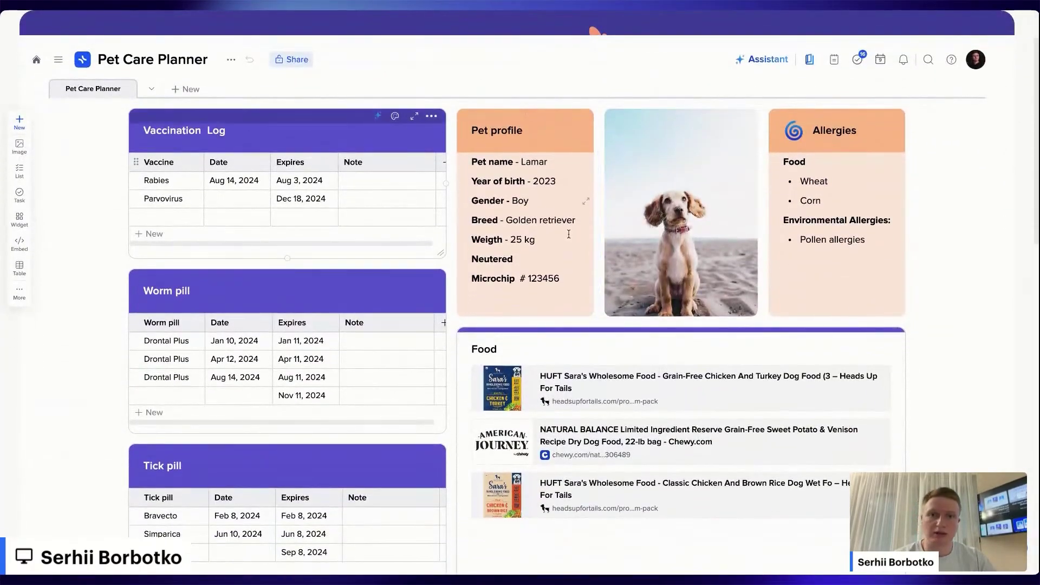
{"action": "scroll", "coordinate": [588, 355], "scroll_direction": "down", "scroll_amount": 2}
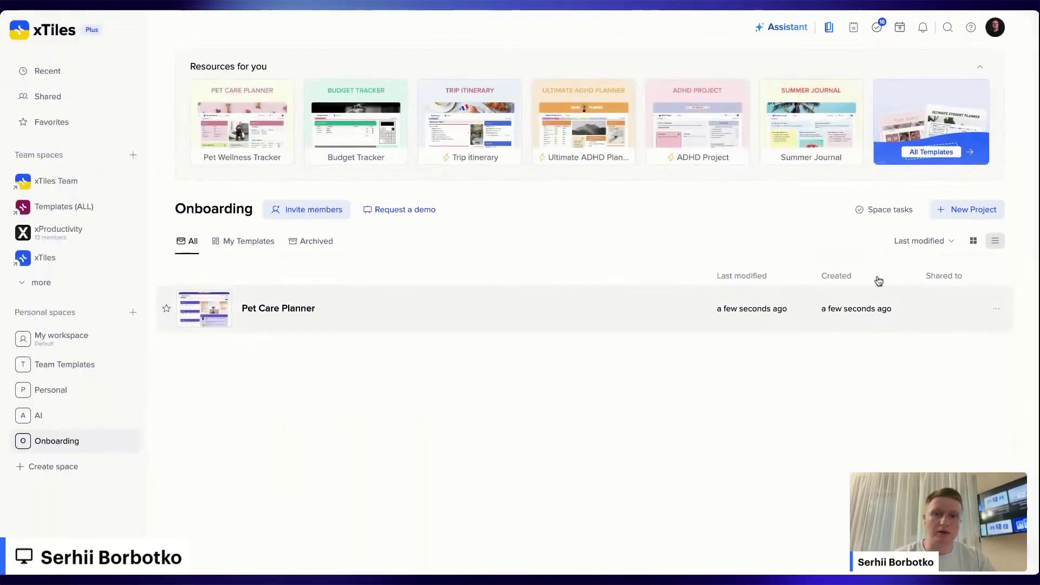
Search the gallery for "pet" again and add the template version of the Pet Care Planner to the Onboarding space
{"action": "left_click", "coordinate": [932, 142]}
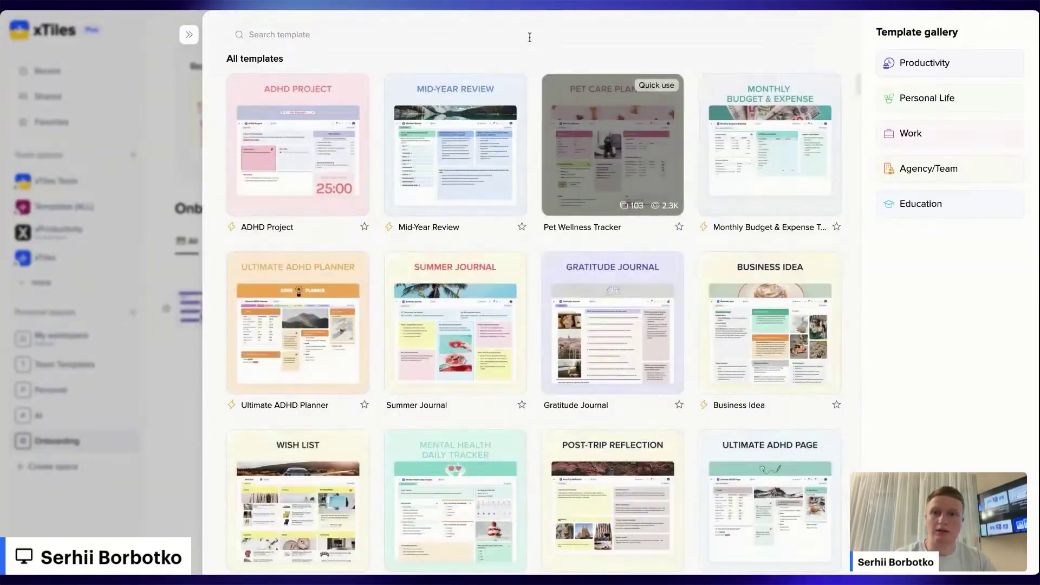
{"action": "left_click", "coordinate": [504, 36]}
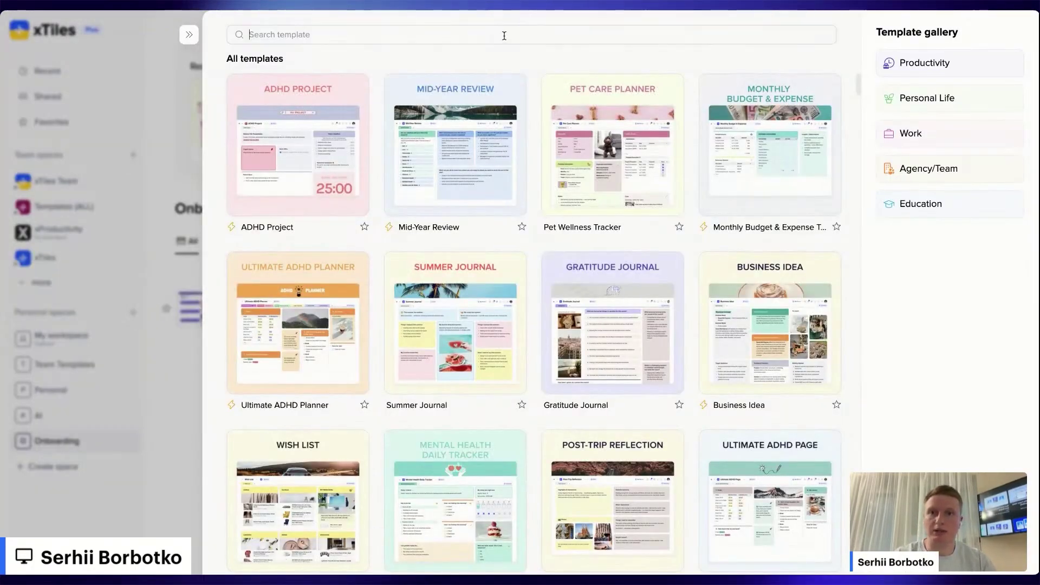
{"action": "type", "text": "pet"}
{"action": "left_click", "coordinate": [365, 114]}
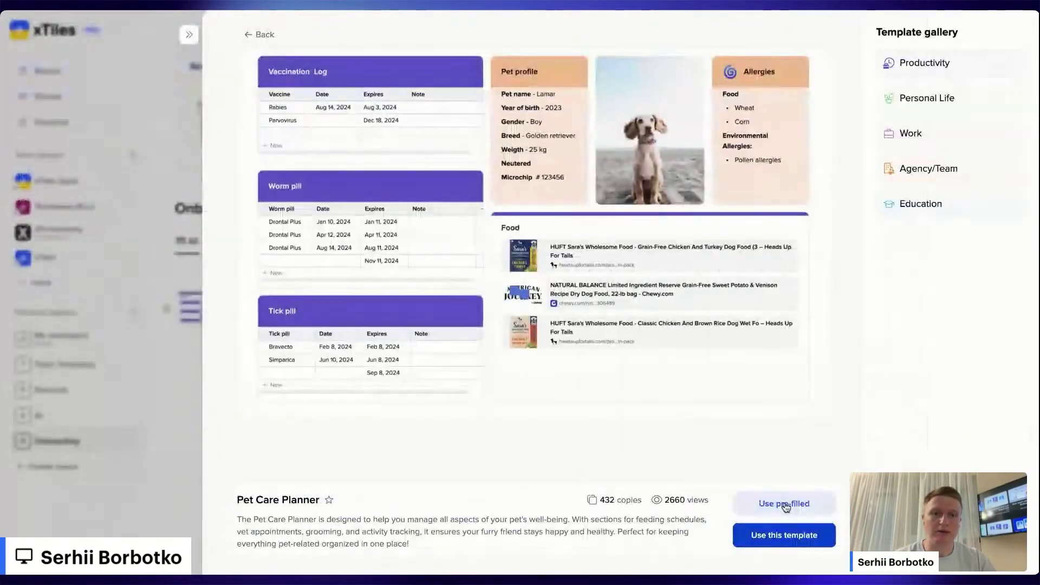
{"action": "left_click", "coordinate": [786, 503]}
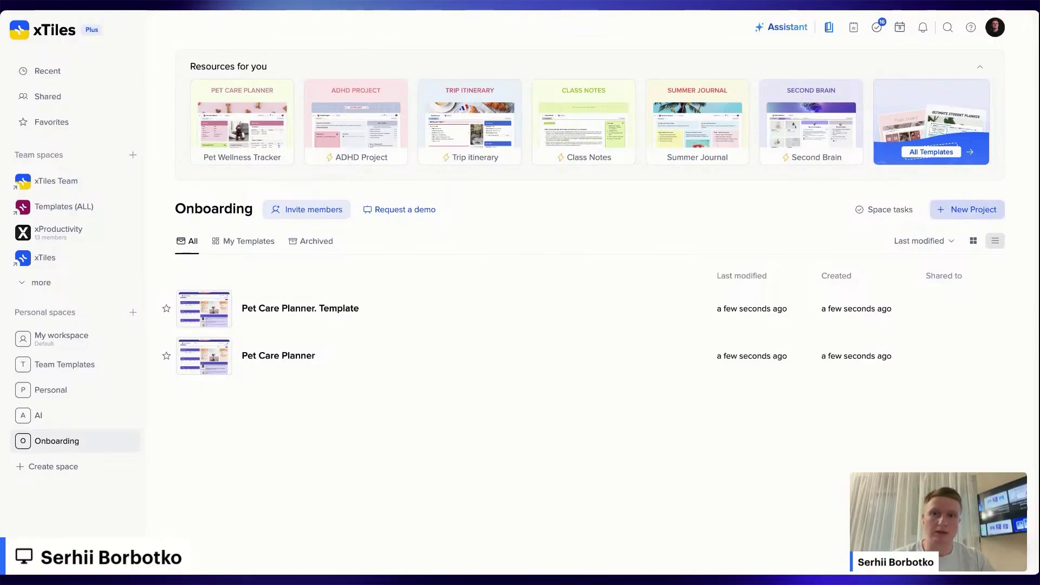
Create a new project from scratch in the Onboarding space
{"action": "left_click", "coordinate": [973, 209]}
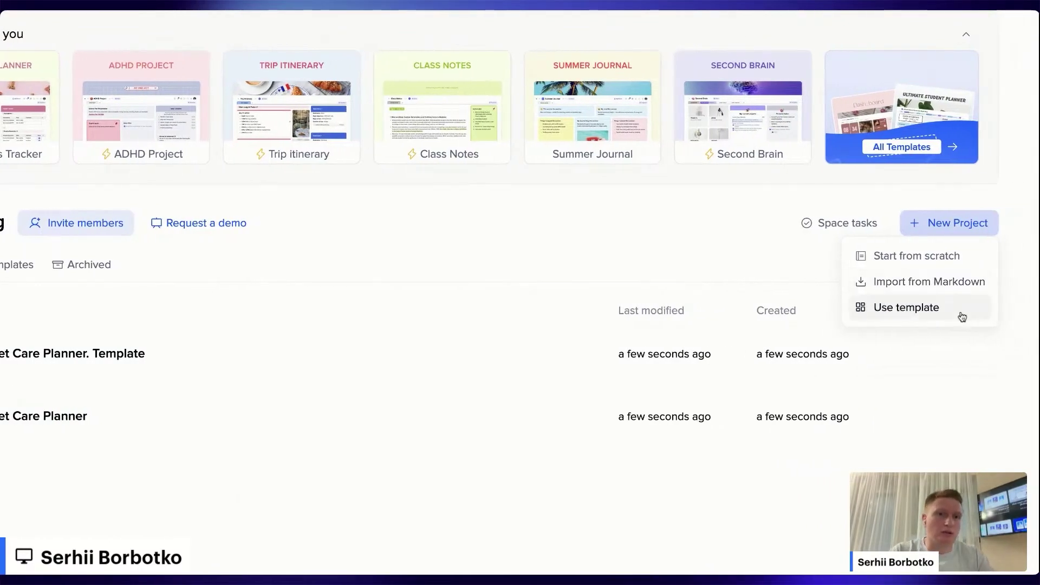
{"action": "left_click", "coordinate": [859, 191]}
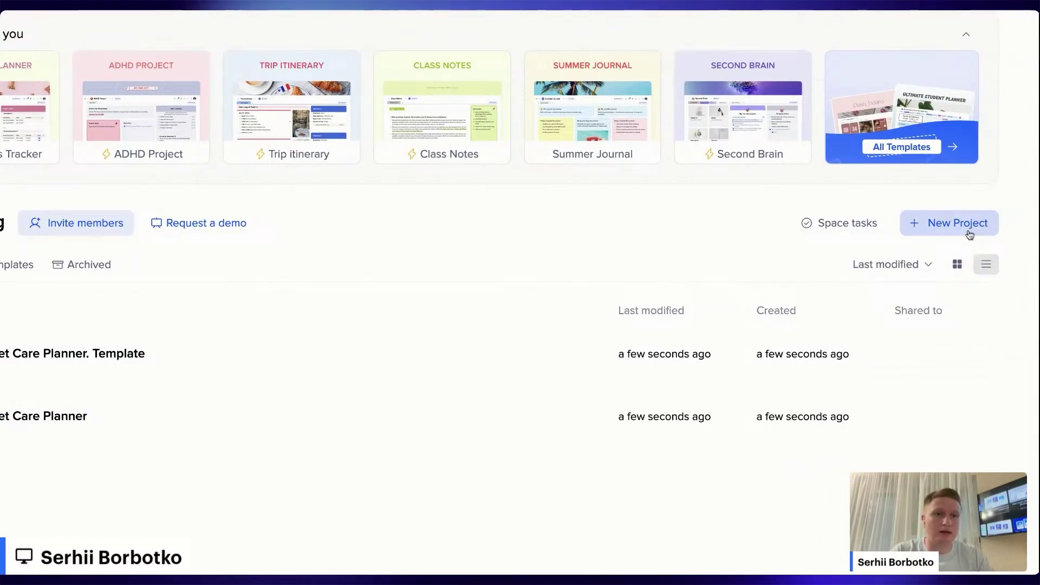
{"action": "left_click", "coordinate": [969, 233]}
{"action": "left_click", "coordinate": [947, 255]}
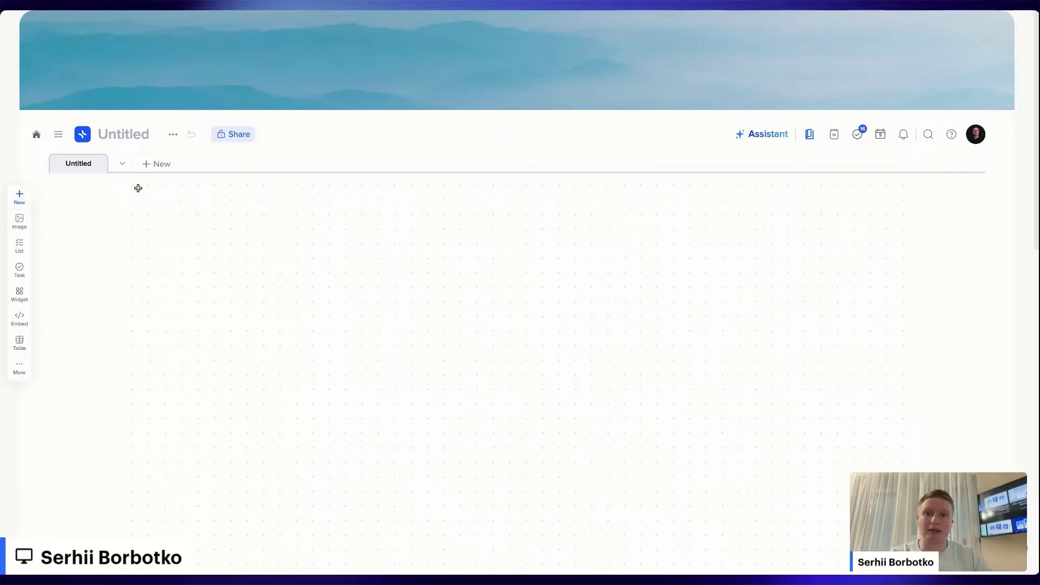
Draw the first tile at the upper-left corner of the empty canvas and deselect it
{"action": "left_click_drag", "start_coordinate": [135, 187], "coordinate": [413, 361]}
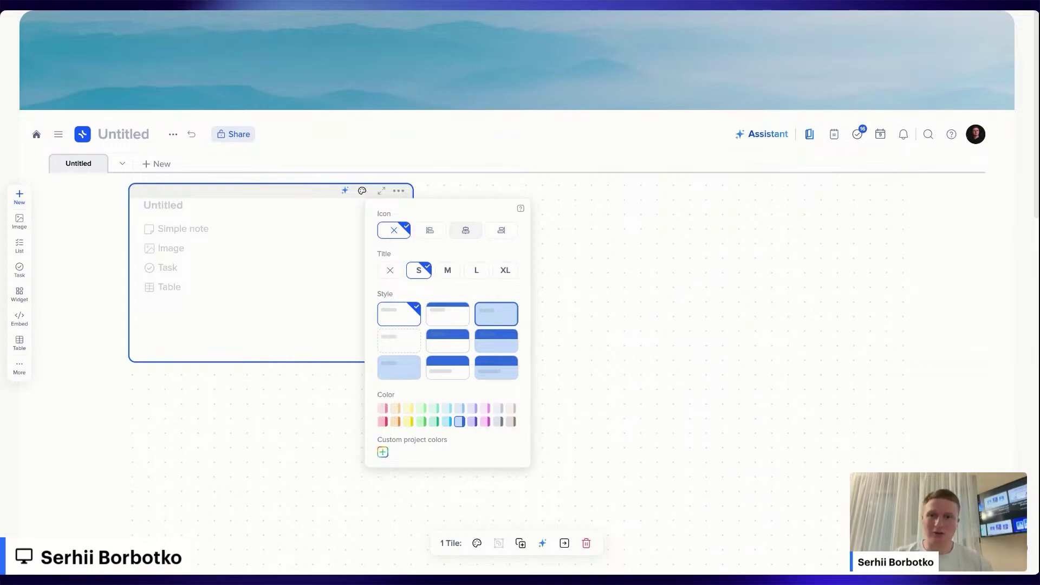
{"action": "left_click", "coordinate": [563, 258]}
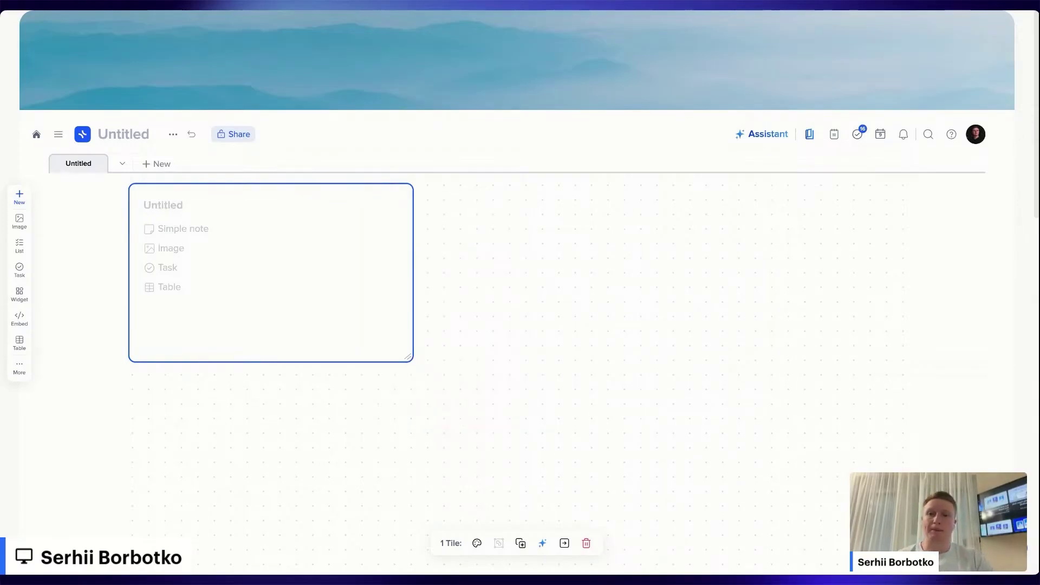
{"action": "left_click", "coordinate": [484, 230]}
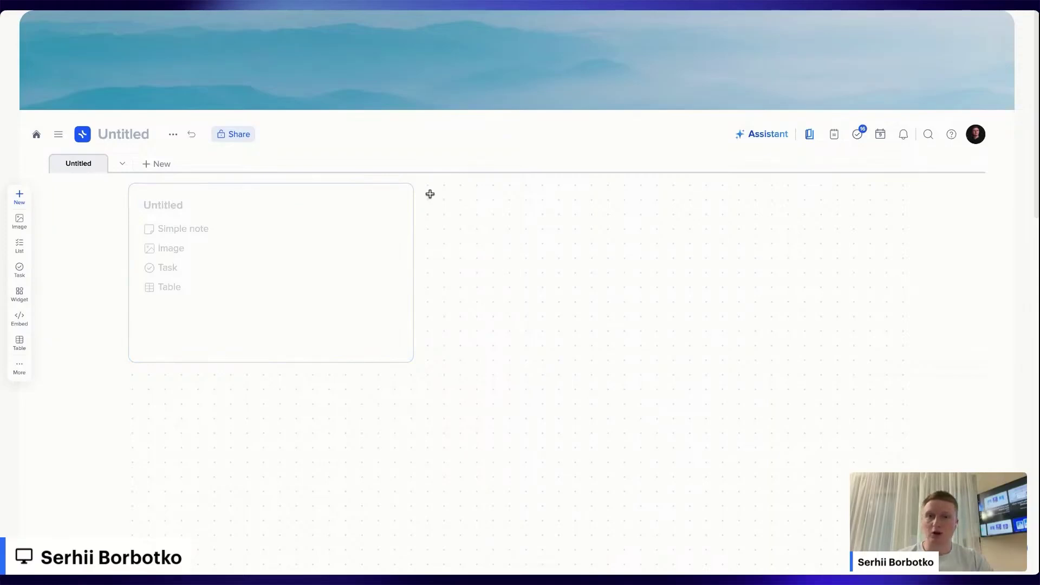
Draw a 21x14 tile beside the first tile and delete it
{"action": "left_click_drag", "start_coordinate": [431, 195], "coordinate": [434, 198]}
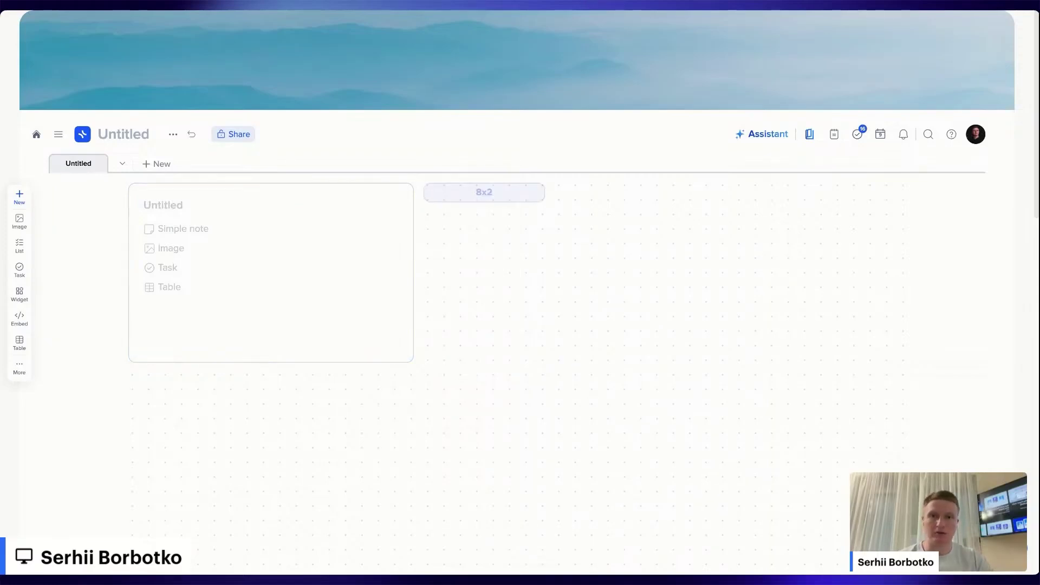
{"action": "left_click_drag", "start_coordinate": [449, 202], "coordinate": [766, 375]}
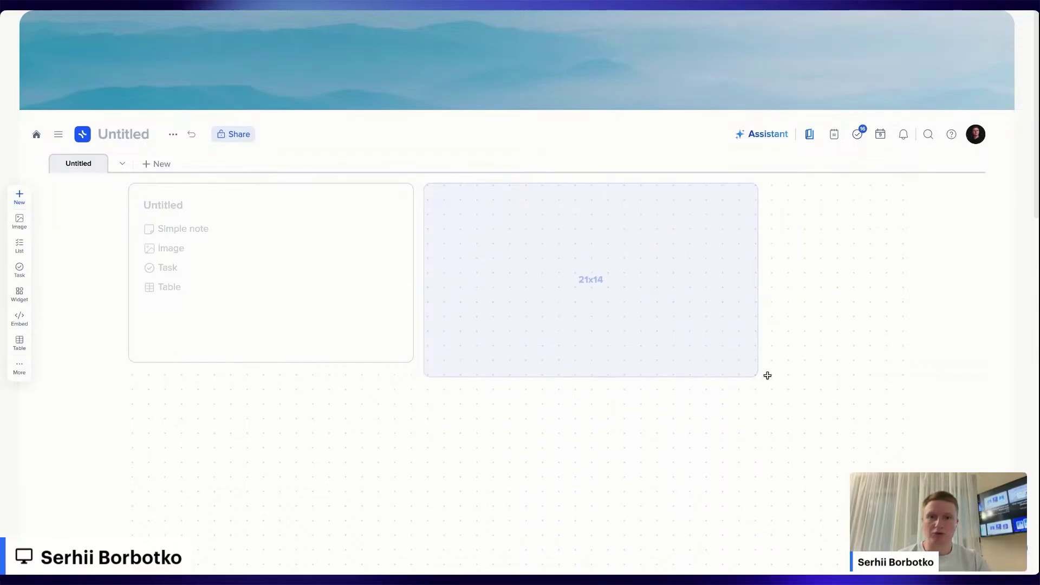
{"action": "left_click_drag", "start_coordinate": [758, 376], "coordinate": [758, 376]}
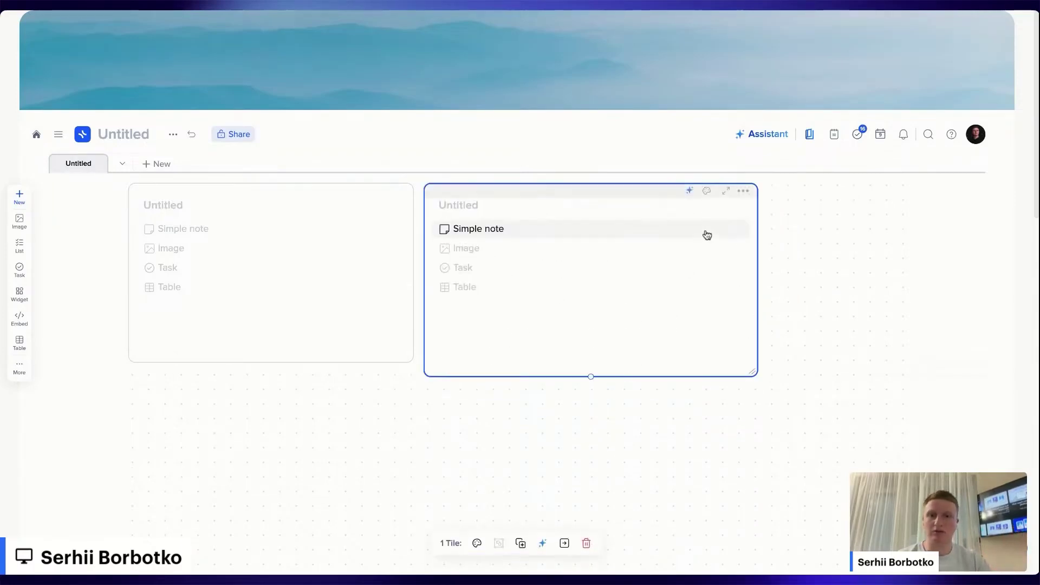
{"action": "left_click", "coordinate": [745, 193]}
{"action": "left_click", "coordinate": [798, 317]}
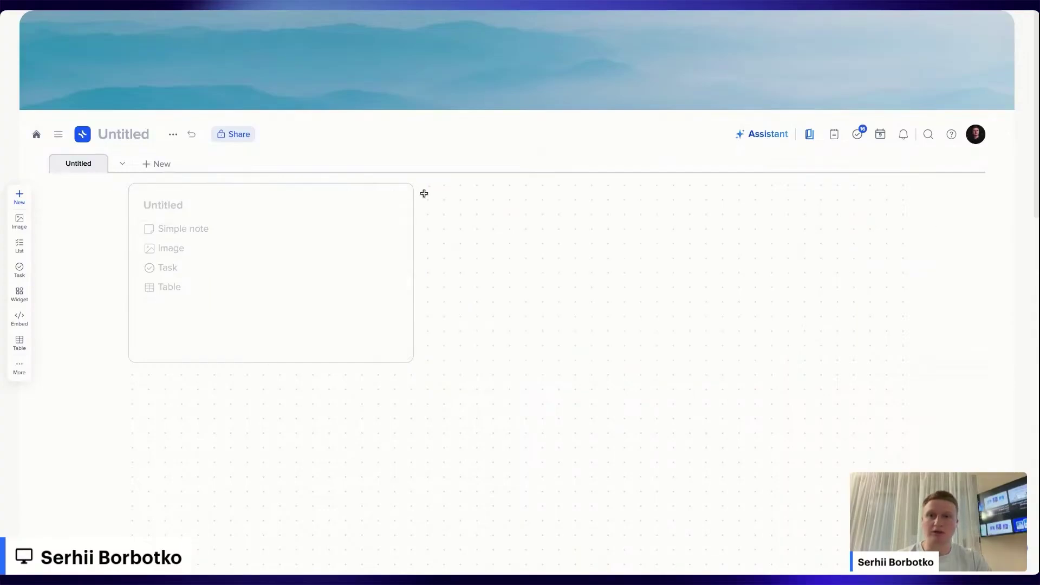
Add one default-size tile beside the first tile and another below it, and delete both added tiles
{"action": "left_click", "coordinate": [428, 198]}
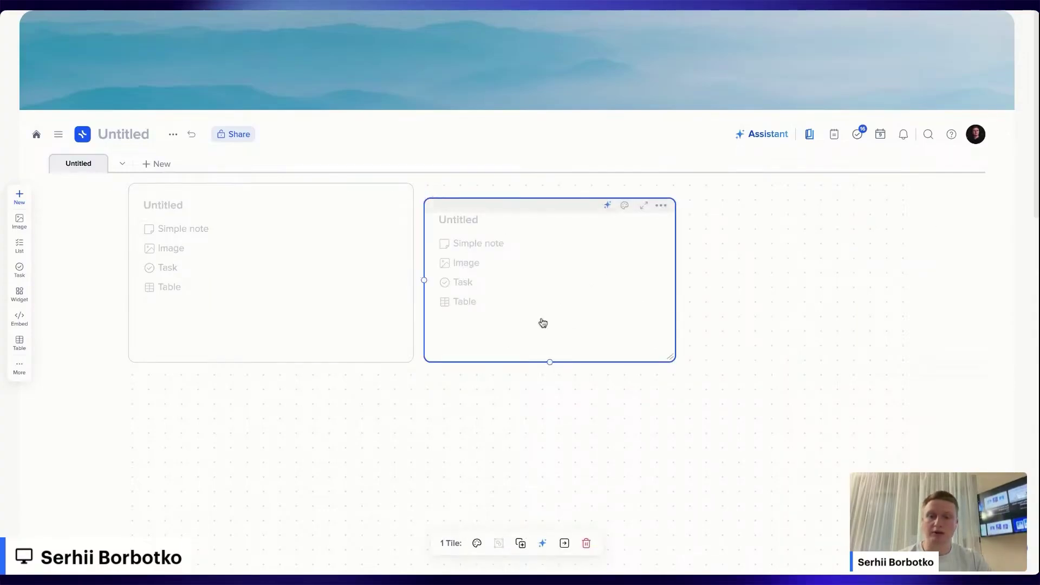
{"action": "left_click", "coordinate": [79, 263]}
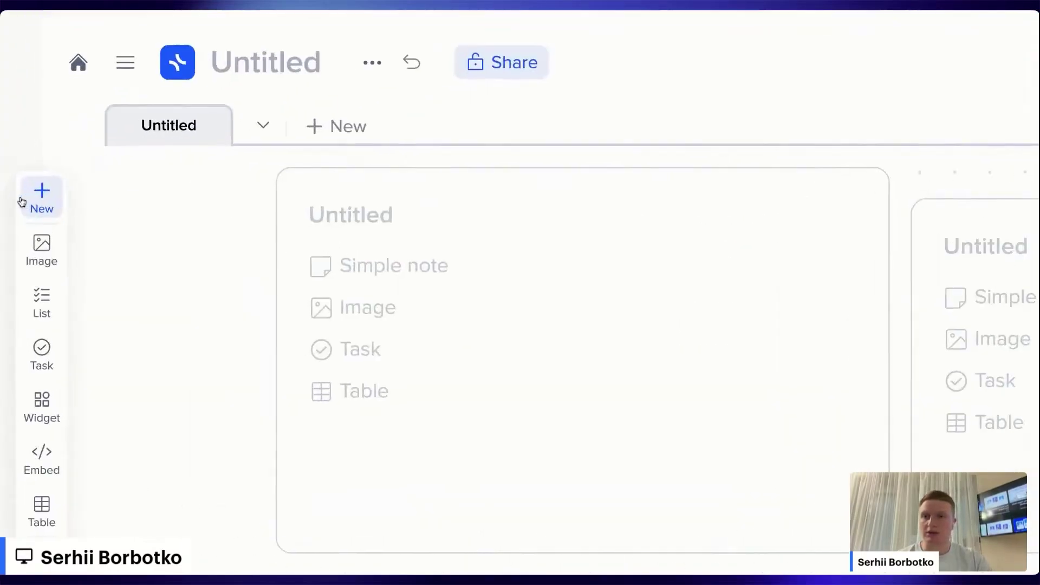
{"action": "left_click", "coordinate": [20, 197]}
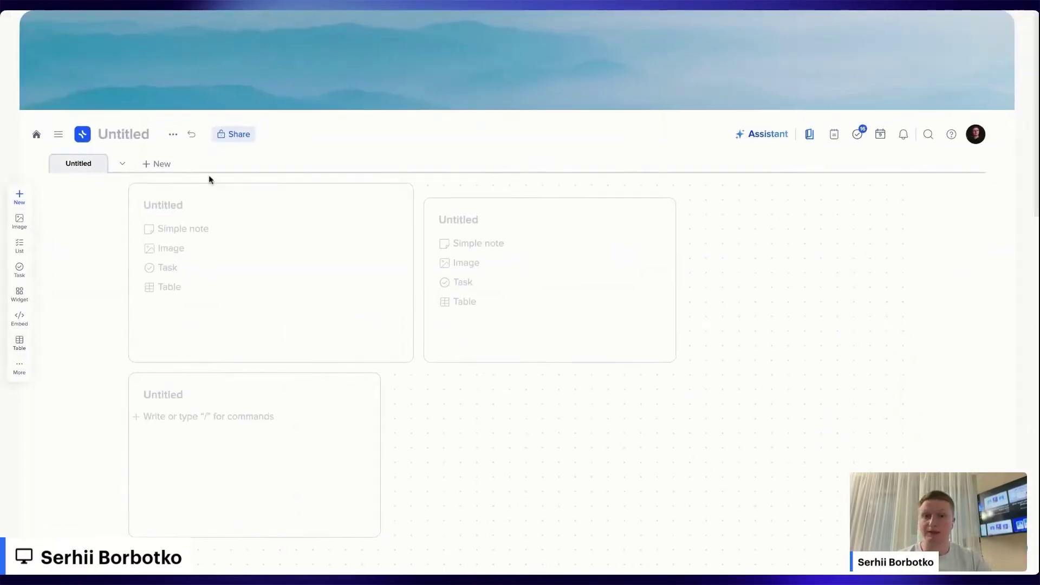
{"action": "left_click", "coordinate": [373, 379]}
{"action": "left_click", "coordinate": [587, 544]}
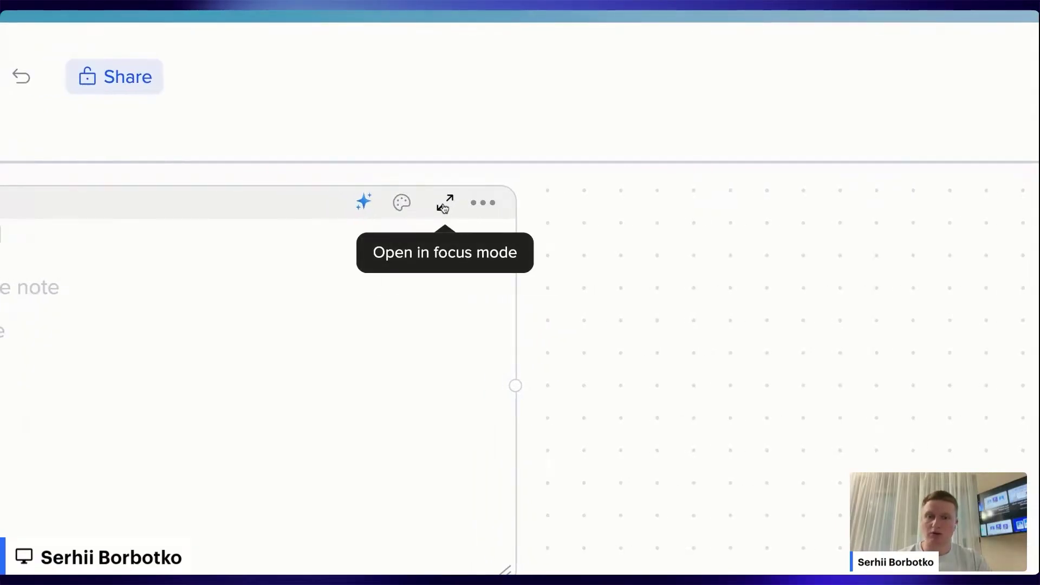
View the remaining tile in focus mode and return to the canvas
{"action": "left_click", "coordinate": [445, 204]}
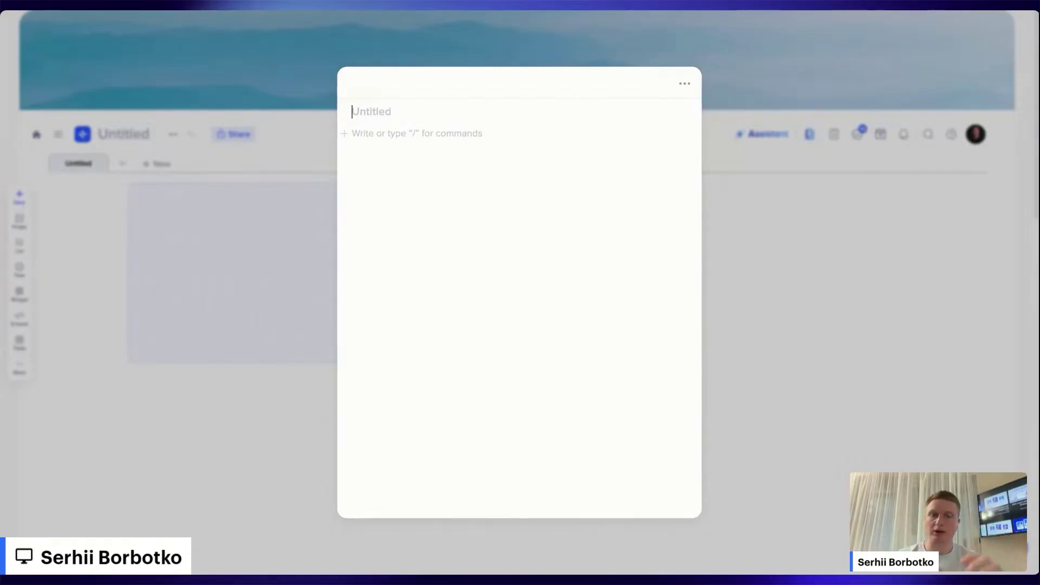
{"action": "left_click", "coordinate": [888, 252]}
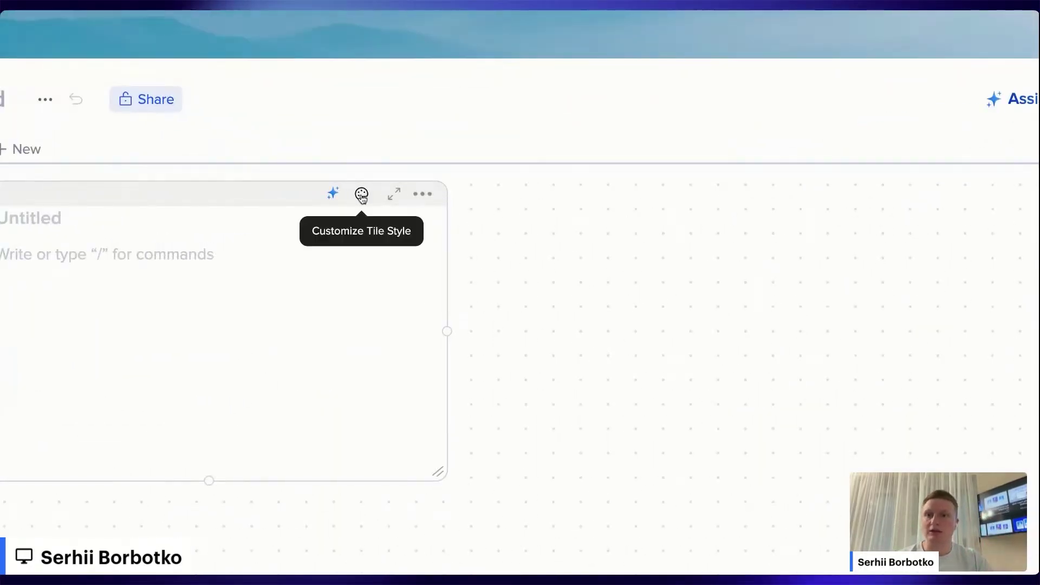
Give the tile a left-aligned icon and change it to the dog face emoji, searching the emojis for "dog"
{"action": "left_click", "coordinate": [361, 193]}
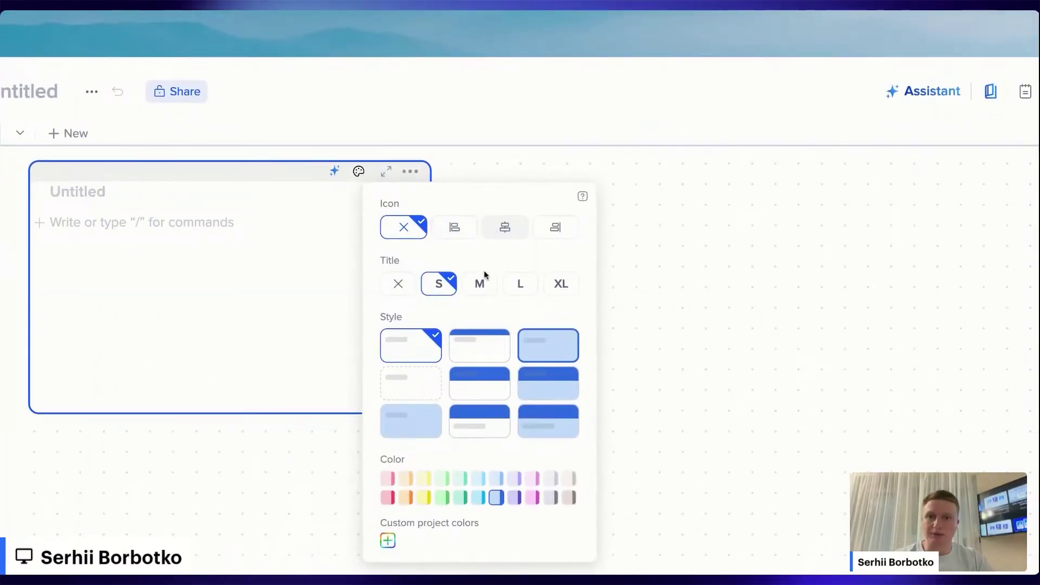
{"action": "left_click", "coordinate": [465, 231]}
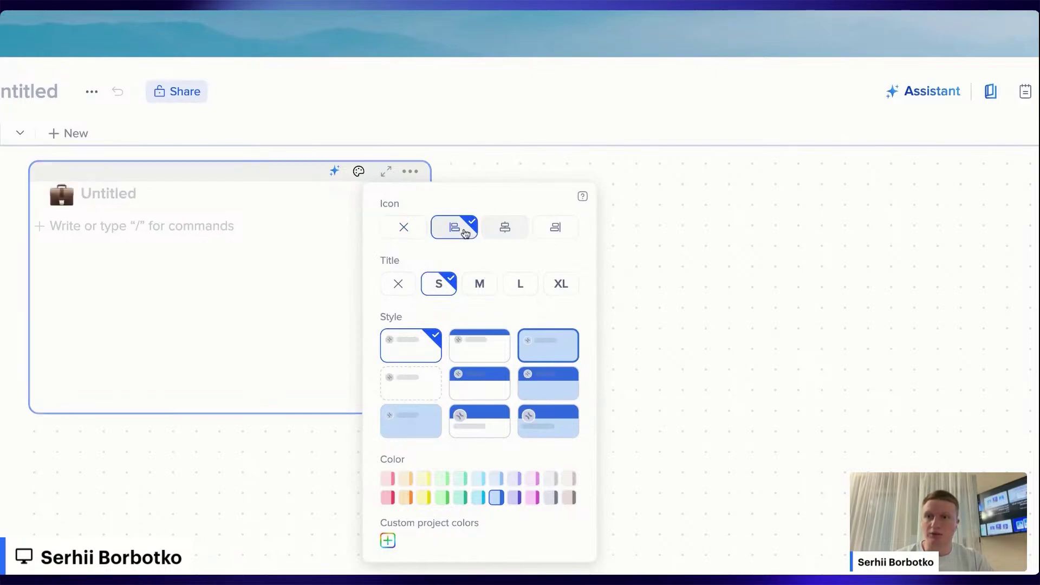
{"action": "left_click", "coordinate": [64, 198]}
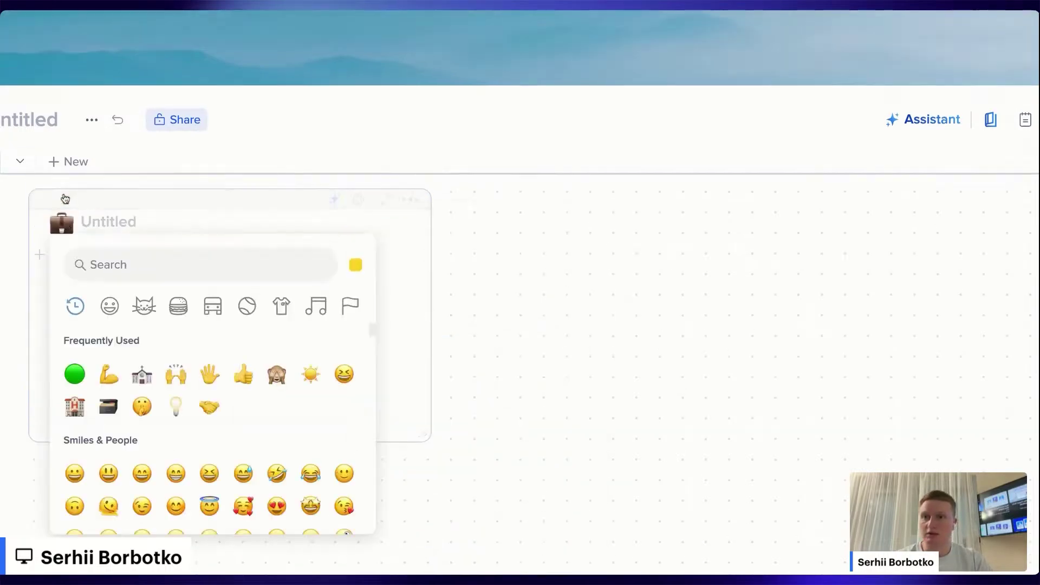
{"action": "left_click", "coordinate": [128, 265]}
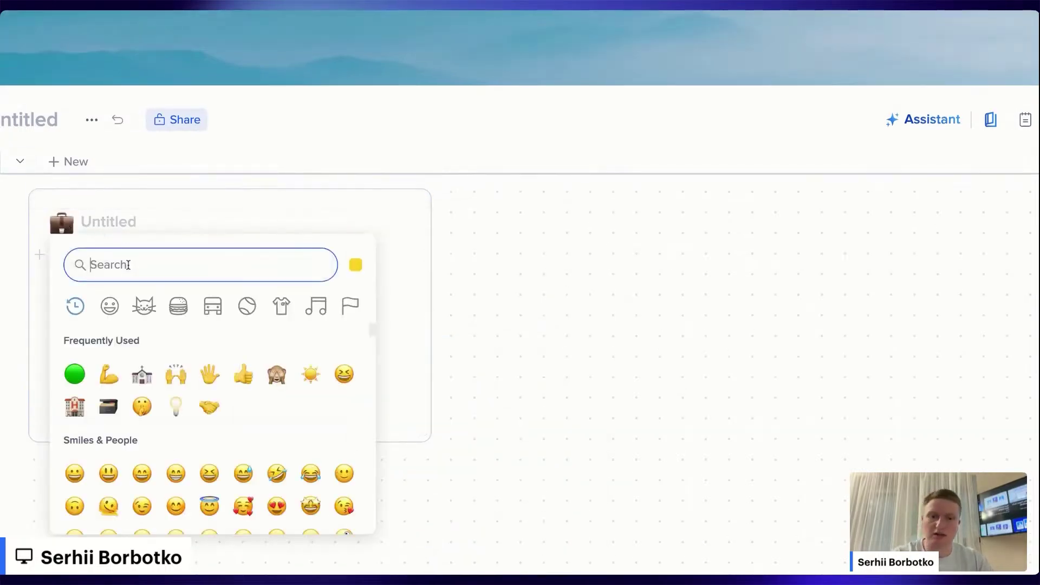
{"action": "type", "text": "dog"}
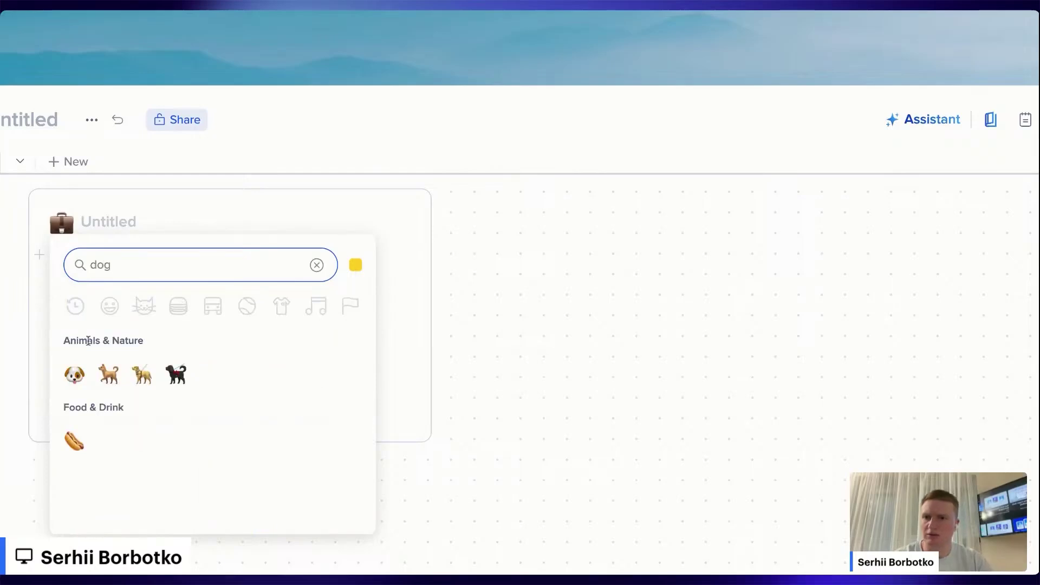
{"action": "left_click", "coordinate": [75, 372]}
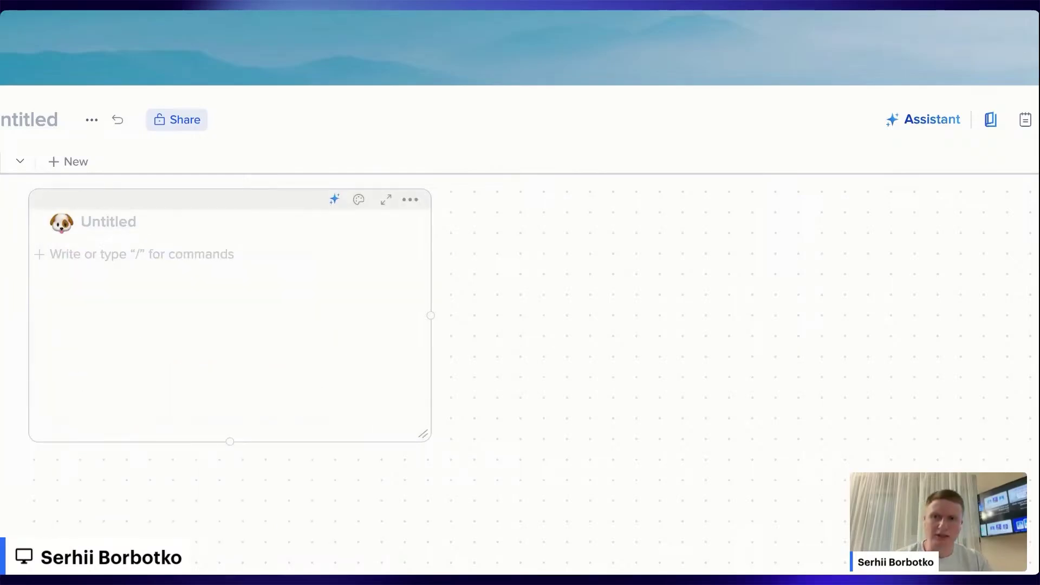
Title the tile "Pet care tile"
{"action": "type", "text": "Pet care tiole"}
{"action": "key", "text": "BackSpace"}
{"action": "key", "text": "BackSpace"}
{"action": "key", "text": "BackSpace"}
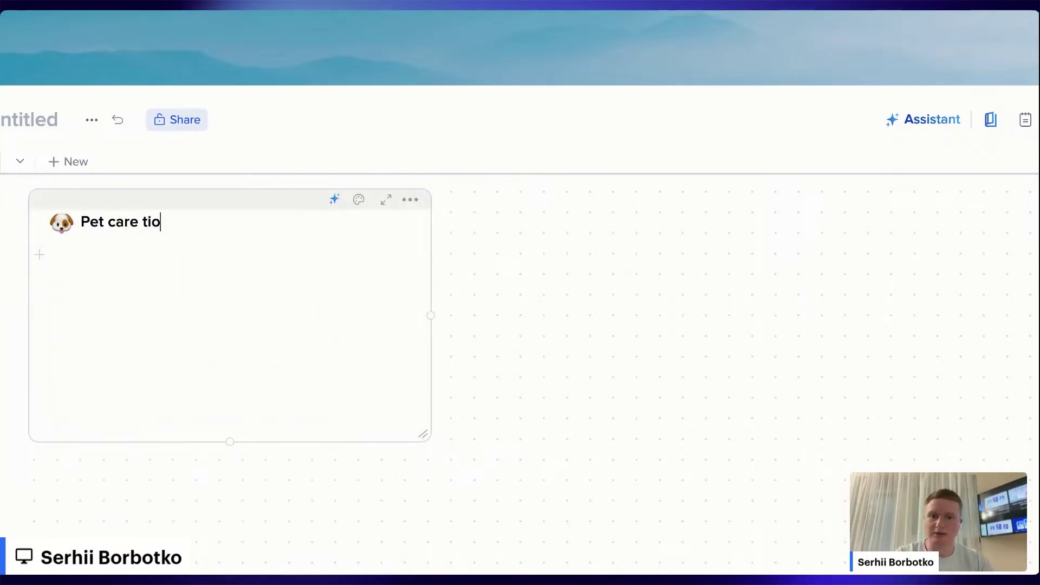
{"action": "type", "text": "le"}
Try the M and L title sizes on the Pet care tile and set the title to XL
{"action": "left_click", "coordinate": [358, 199]}
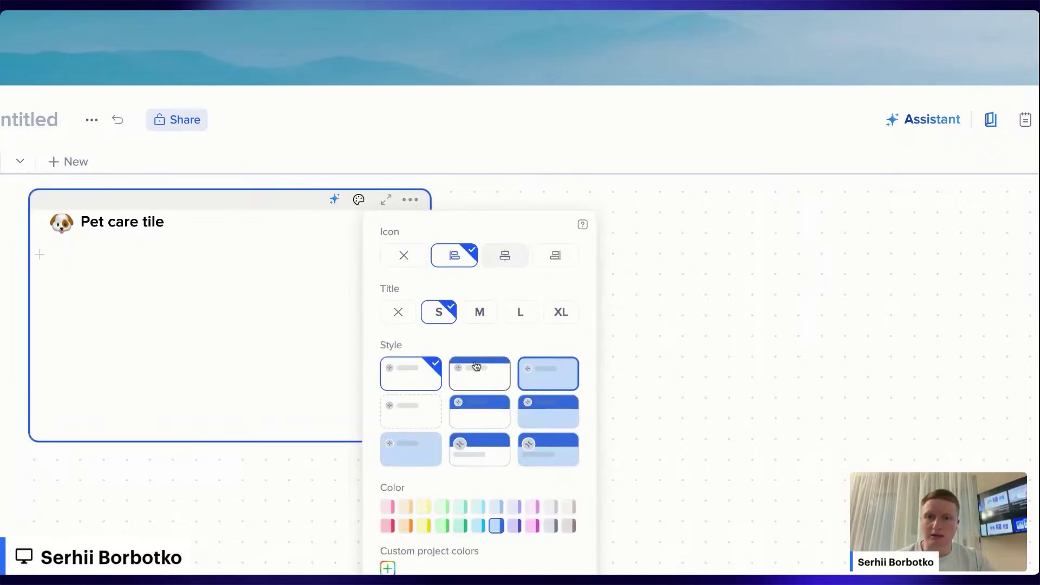
{"action": "scroll", "coordinate": [482, 304], "scroll_direction": "down", "scroll_amount": 1}
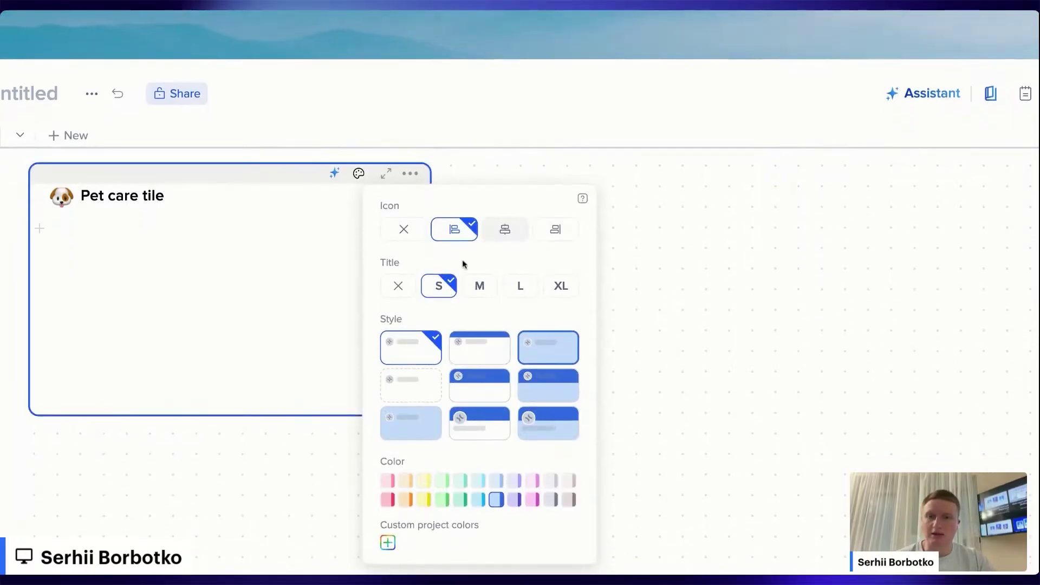
{"action": "left_click", "coordinate": [481, 290]}
{"action": "left_click", "coordinate": [523, 289]}
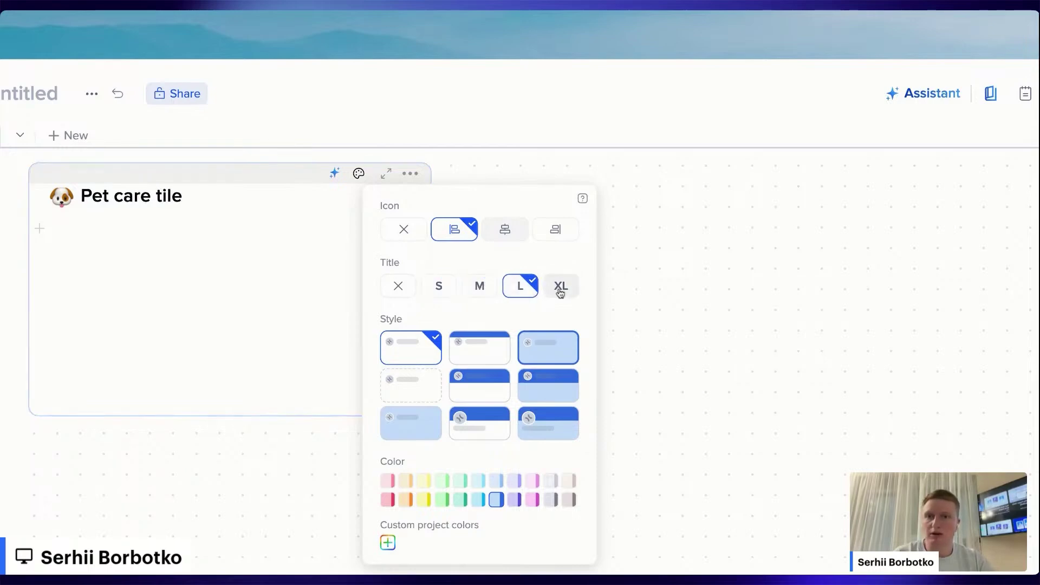
{"action": "left_click", "coordinate": [561, 292]}
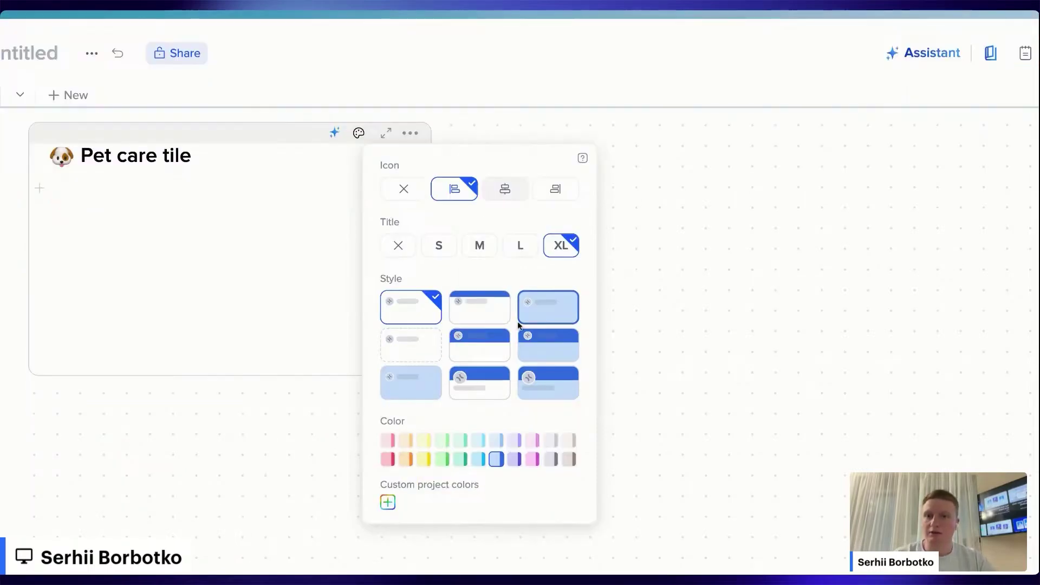
Try the tile styles and apply the tinted one with a coloured header band, overlapping icon and title beneath
{"action": "left_click", "coordinate": [489, 357]}
{"action": "left_click", "coordinate": [538, 316]}
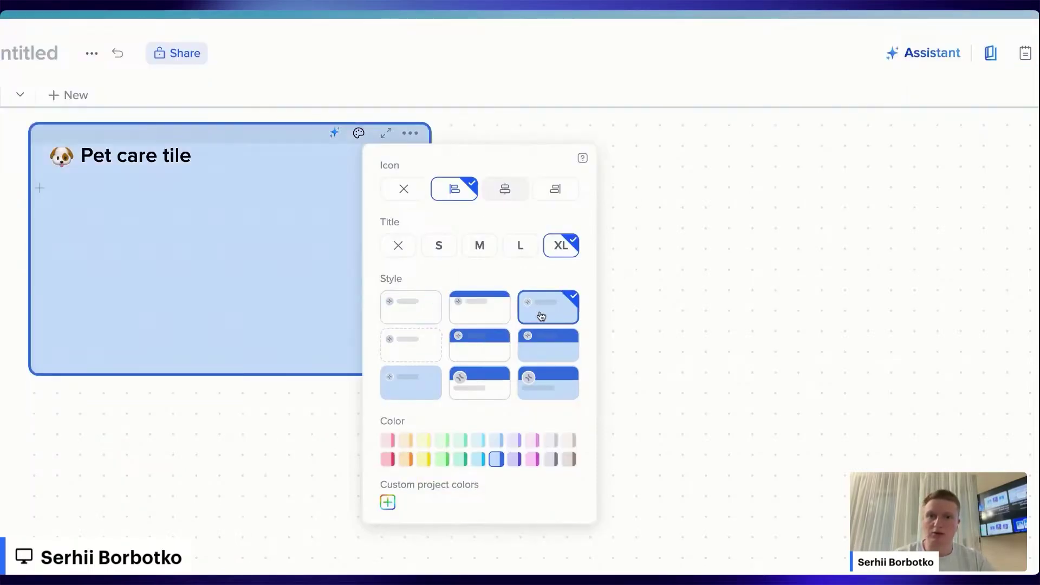
{"action": "left_click", "coordinate": [418, 349]}
{"action": "left_click", "coordinate": [492, 352]}
{"action": "left_click", "coordinate": [570, 349]}
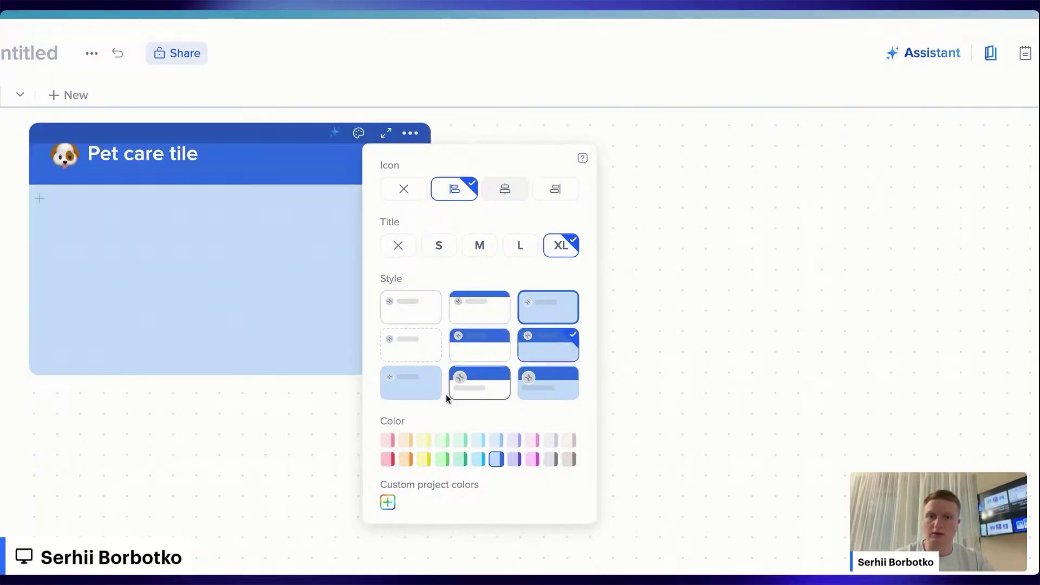
{"action": "left_click", "coordinate": [425, 392]}
{"action": "left_click", "coordinate": [491, 392]}
{"action": "left_click", "coordinate": [549, 389]}
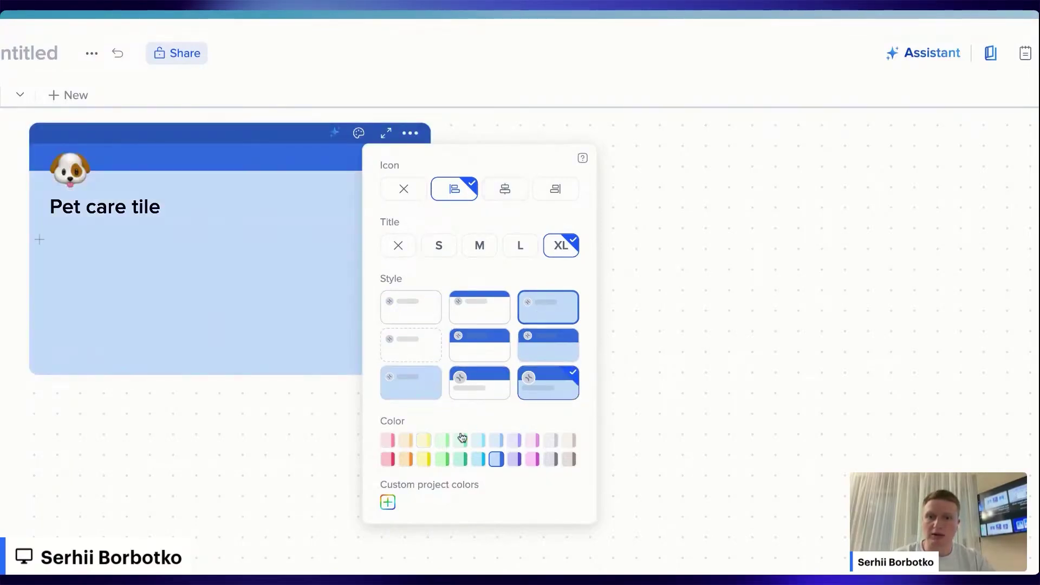
Try several colours on the Pet care tile, apply the dark brownish-grey one, and close the style options
{"action": "left_click", "coordinate": [405, 440]}
{"action": "left_click", "coordinate": [442, 440]}
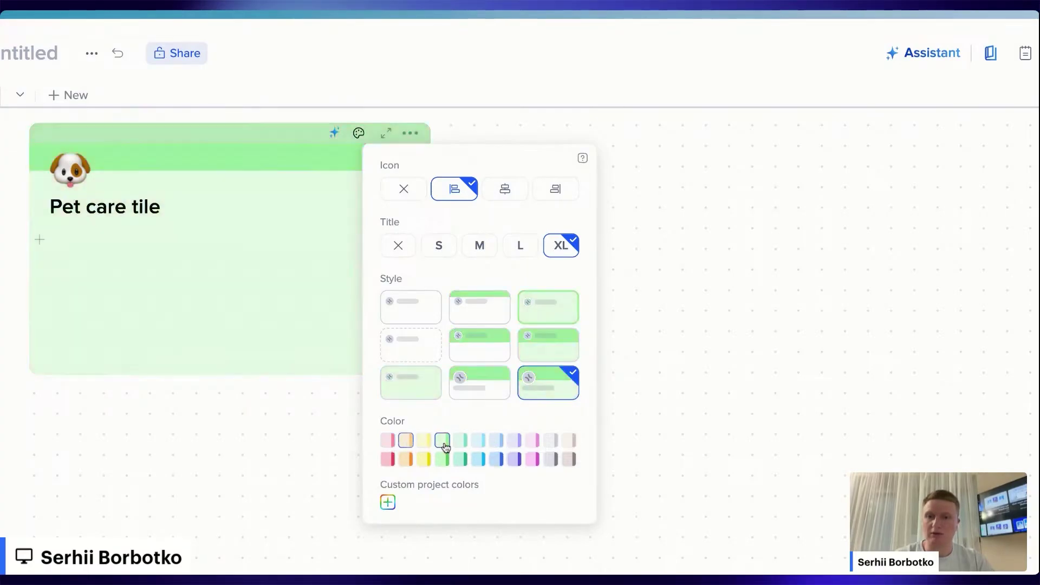
{"action": "left_click", "coordinate": [479, 458]}
{"action": "left_click", "coordinate": [569, 440]}
{"action": "left_click", "coordinate": [568, 459]}
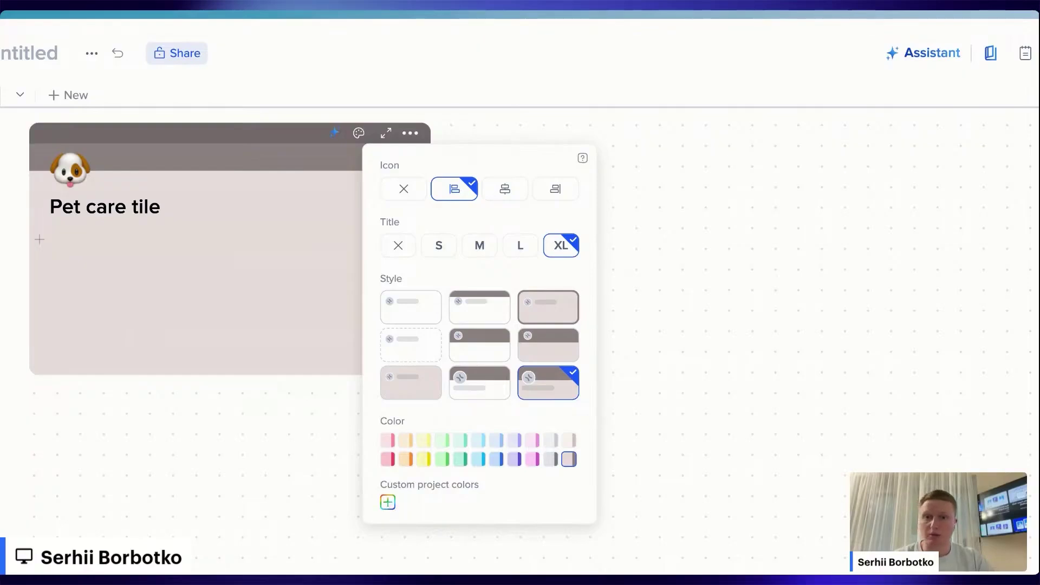
{"action": "scroll", "coordinate": [399, 493], "scroll_direction": "up", "scroll_amount": 3}
{"action": "scroll", "coordinate": [399, 493], "scroll_direction": "down", "scroll_amount": 1}
{"action": "scroll", "coordinate": [685, 458], "scroll_direction": "down", "scroll_amount": 4}
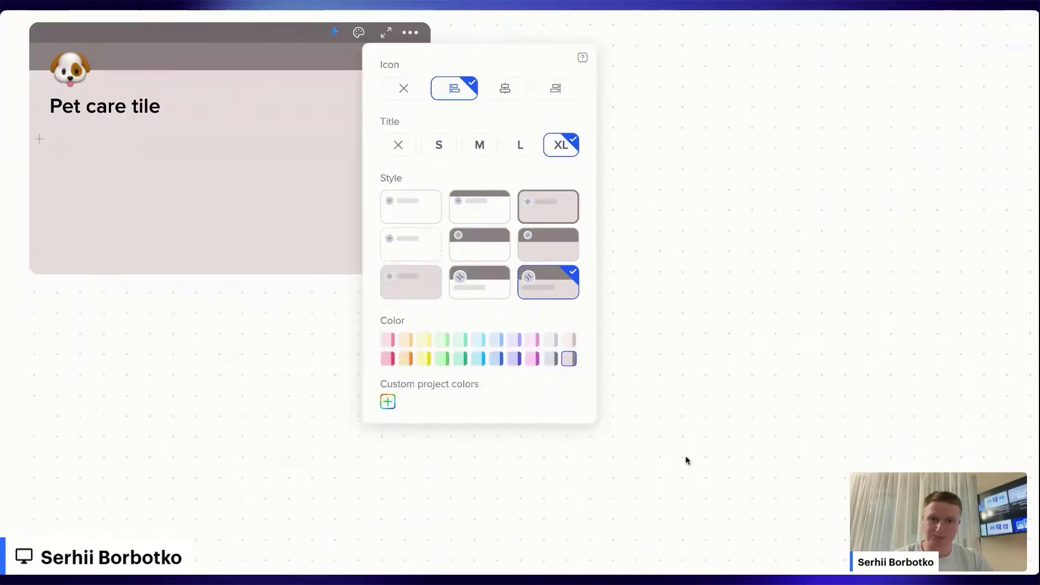
{"action": "left_click", "coordinate": [685, 456]}
Add an adjacent tile of the same size and style to the right of the Pet care tile
{"action": "mouse_move", "coordinate": [430, 153]}
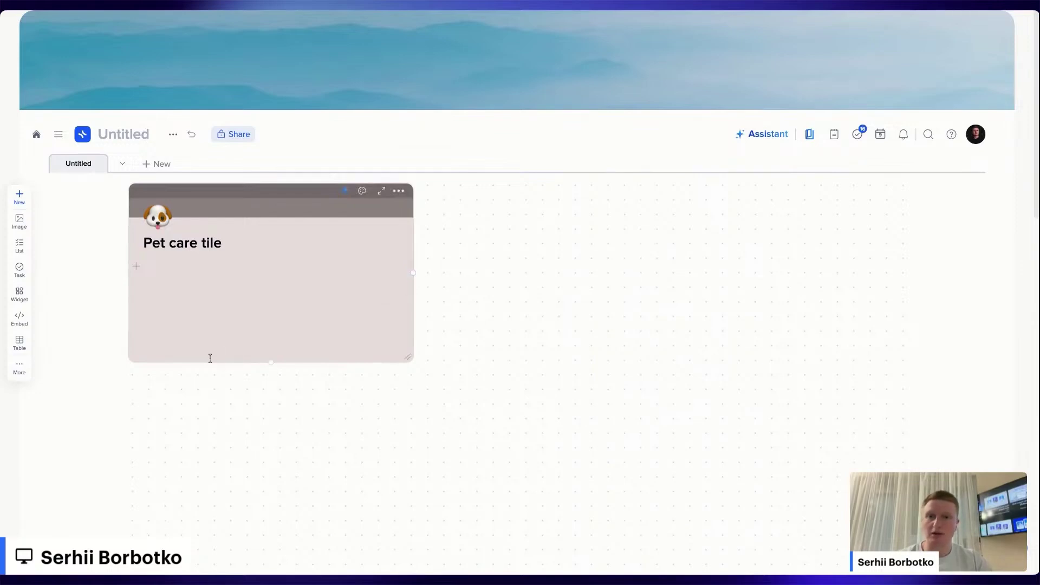
{"action": "mouse_move", "coordinate": [414, 275]}
{"action": "left_click", "coordinate": [413, 274]}
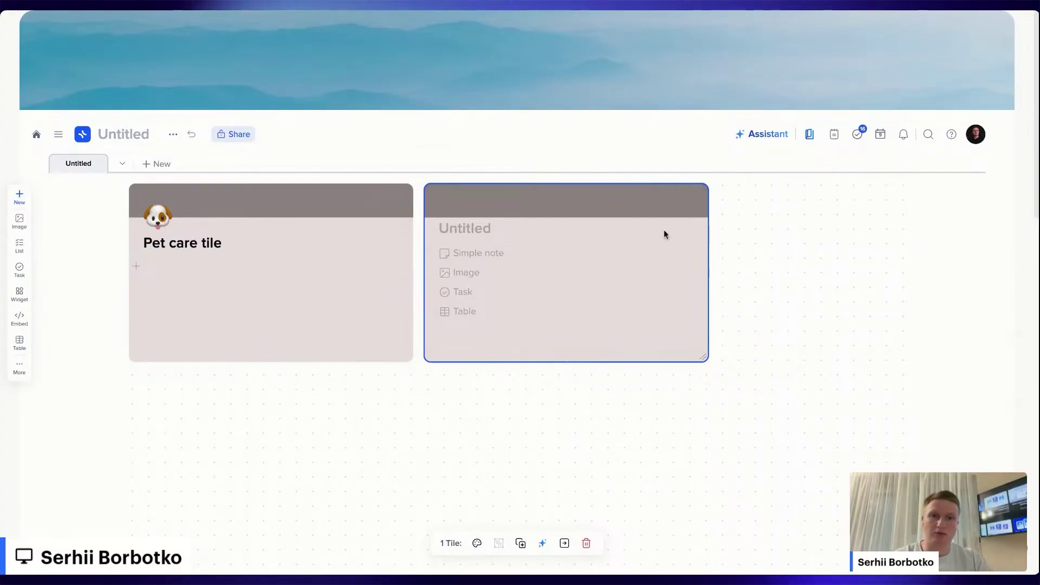
Move the untitled tile to the right, leaving a gap beside the Pet care tile, and add a matching tile directly below it
{"action": "left_click_drag", "start_coordinate": [628, 208], "coordinate": [694, 208]}
{"action": "left_click", "coordinate": [632, 362]}
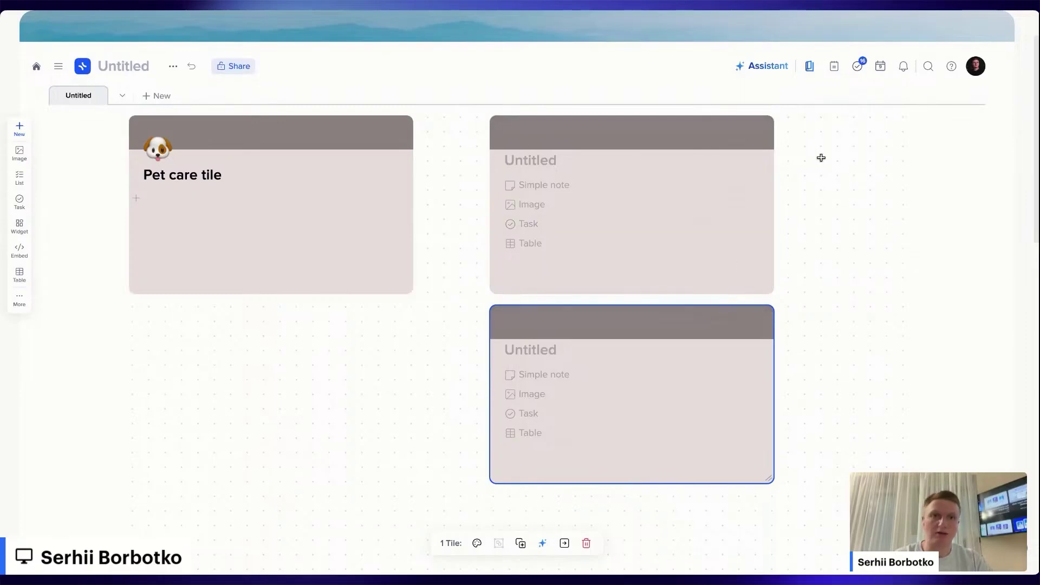
Move the upper untitled tile back beside the Pet care tile, narrow it, and fill the space to its right with a matching tile
{"action": "left_click", "coordinate": [773, 200]}
{"action": "left_click_drag", "start_coordinate": [641, 119], "coordinate": [667, 197]}
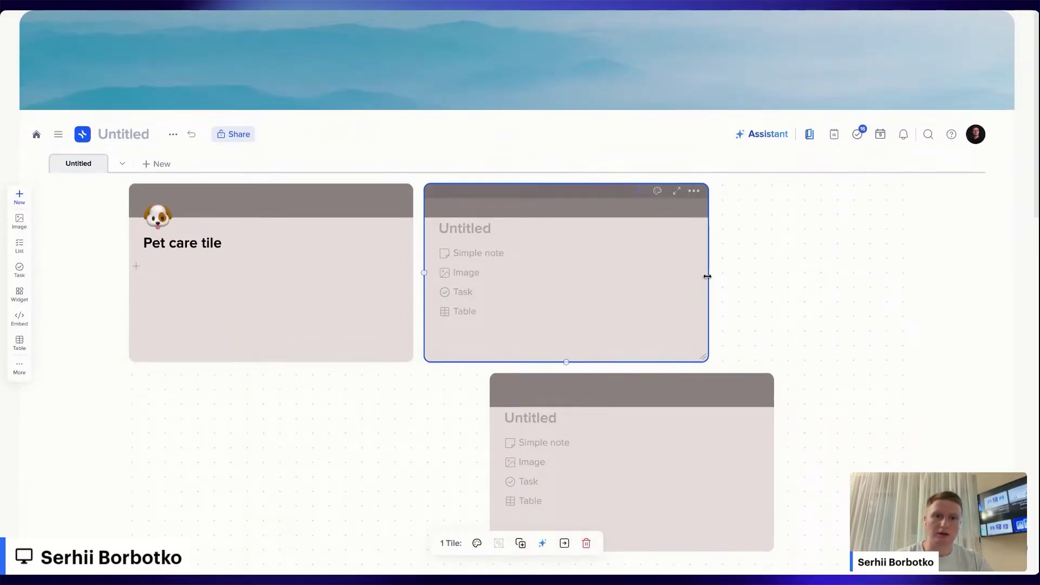
{"action": "left_click_drag", "start_coordinate": [709, 273], "coordinate": [661, 275]}
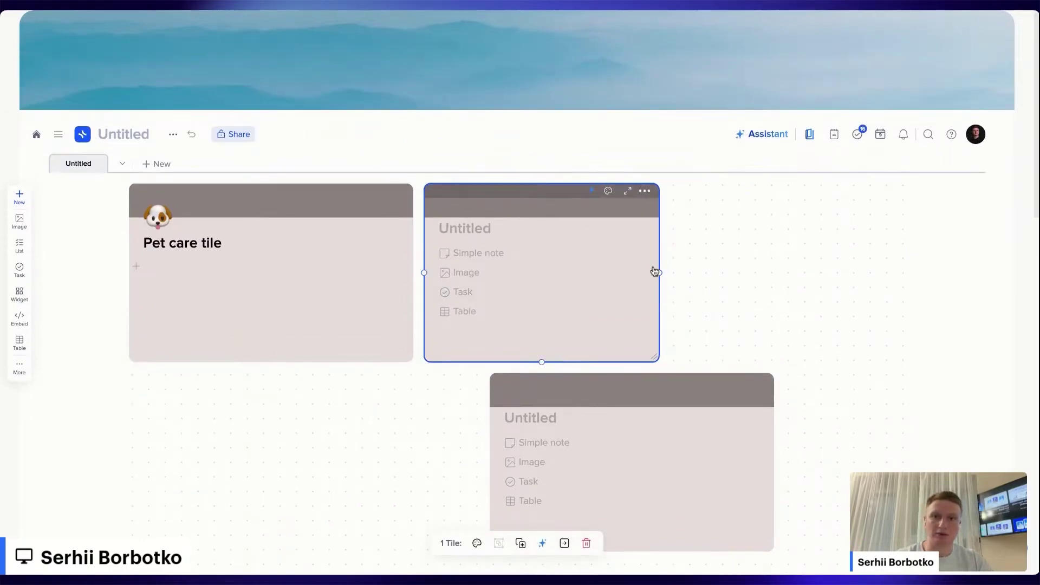
{"action": "left_click", "coordinate": [659, 274]}
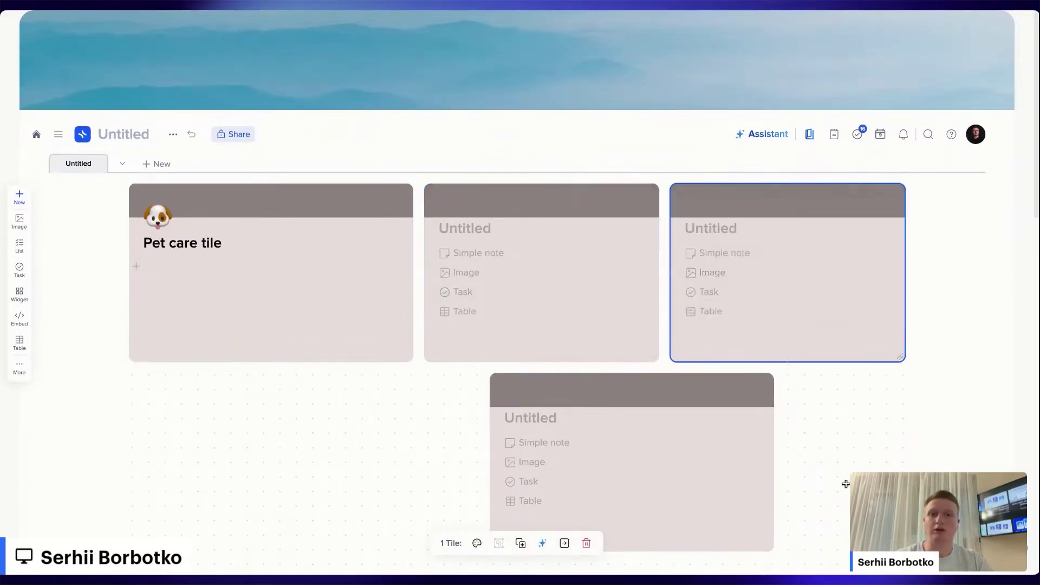
{"action": "left_click", "coordinate": [844, 483]}
{"action": "scroll", "coordinate": [845, 482], "scroll_direction": "down", "scroll_amount": 1}
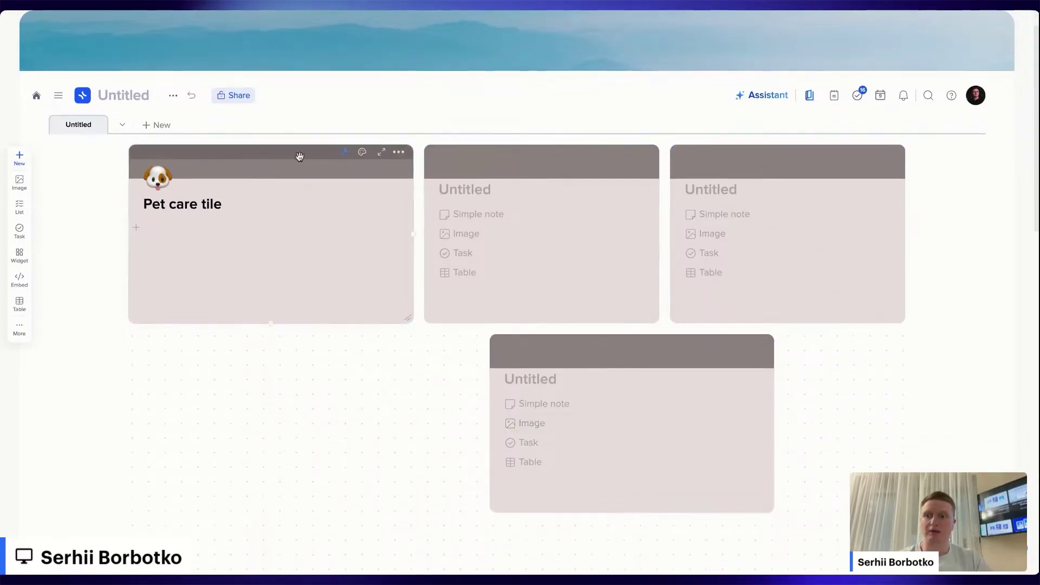
{"action": "left_click", "coordinate": [385, 160]}
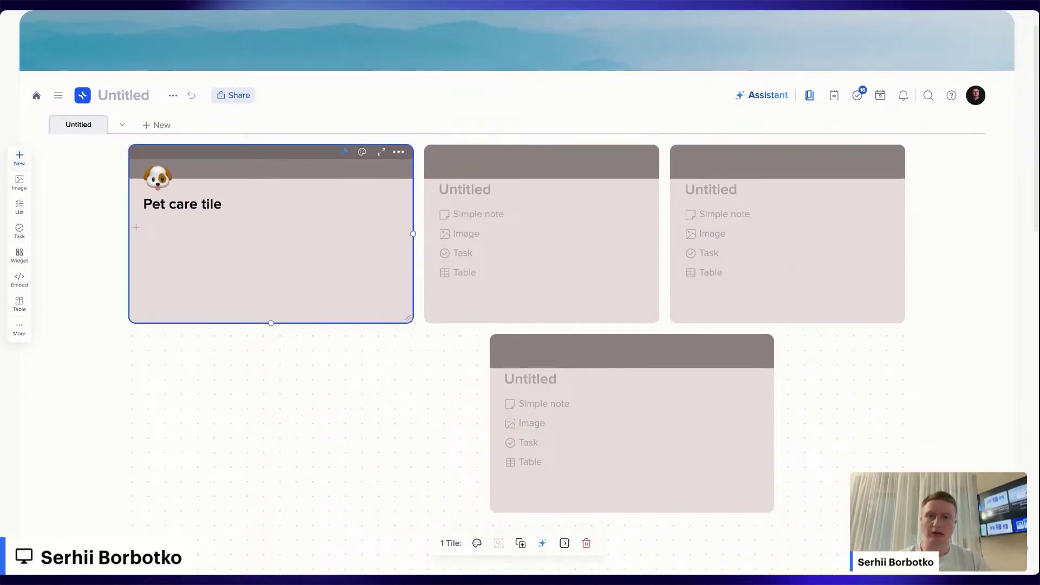
{"action": "left_click", "coordinate": [489, 158]}
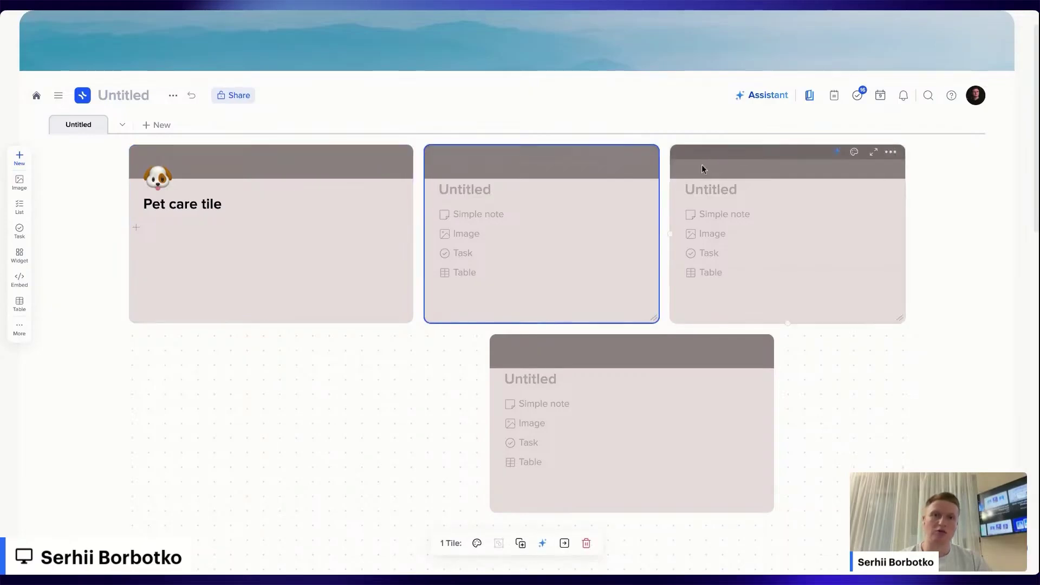
{"action": "left_click", "coordinate": [611, 344]}
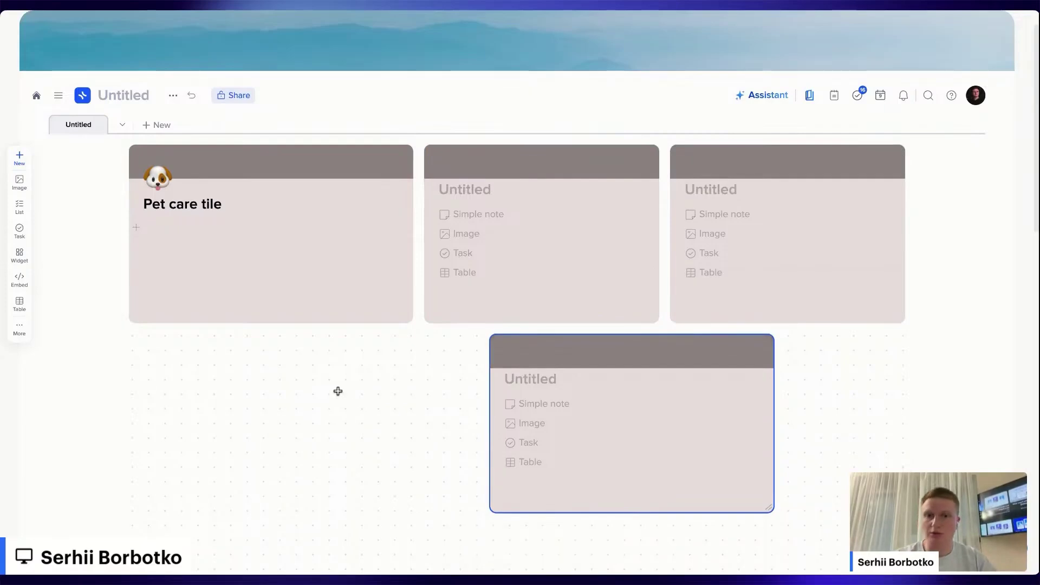
Select the three untitled tiles together and change their colour to light blue
{"action": "left_click", "coordinate": [466, 151]}
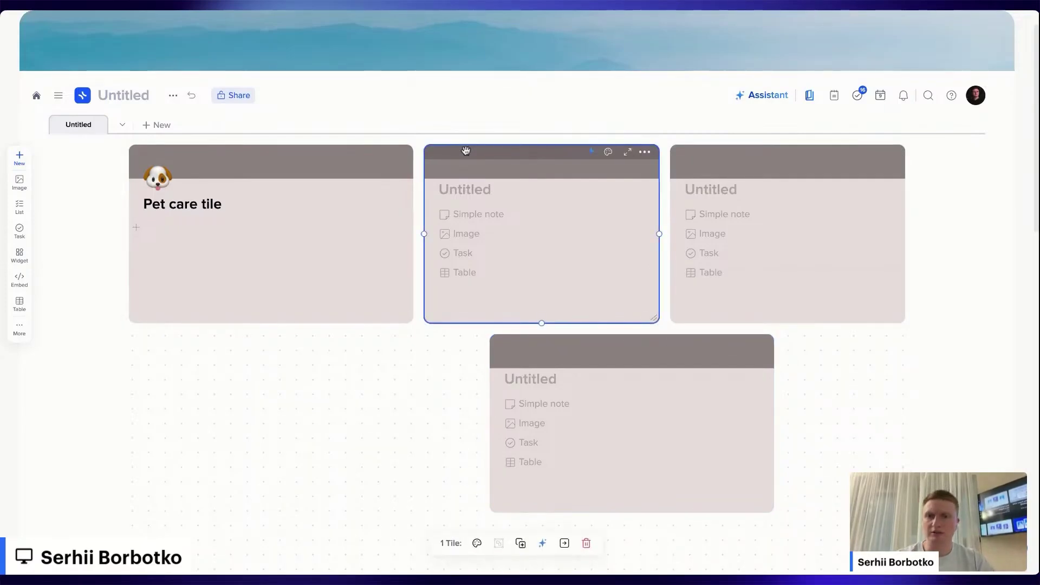
{"action": "left_click", "coordinate": [769, 158], "text": "shift"}
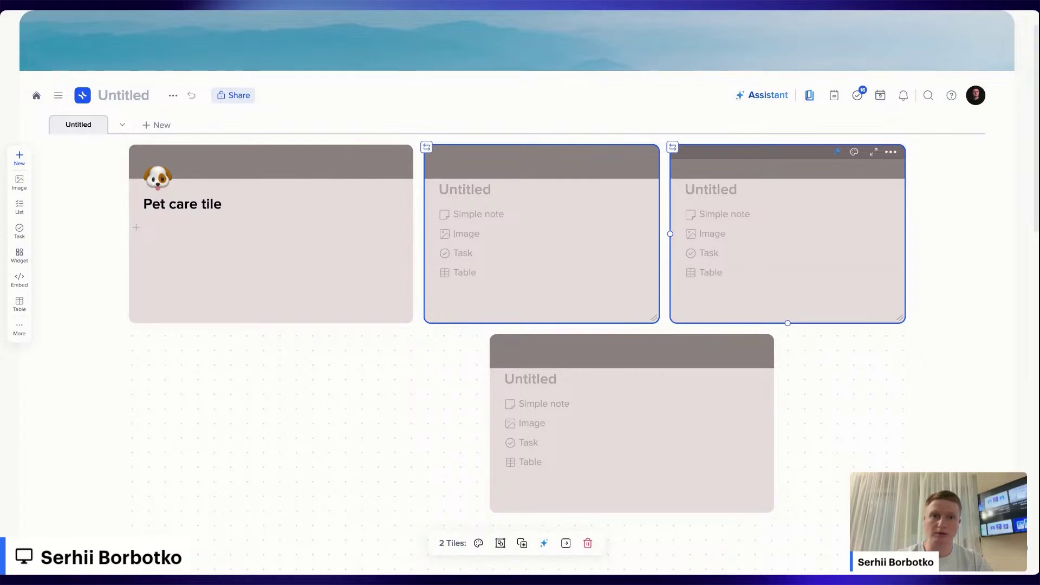
{"action": "left_click", "coordinate": [653, 341], "text": "shift"}
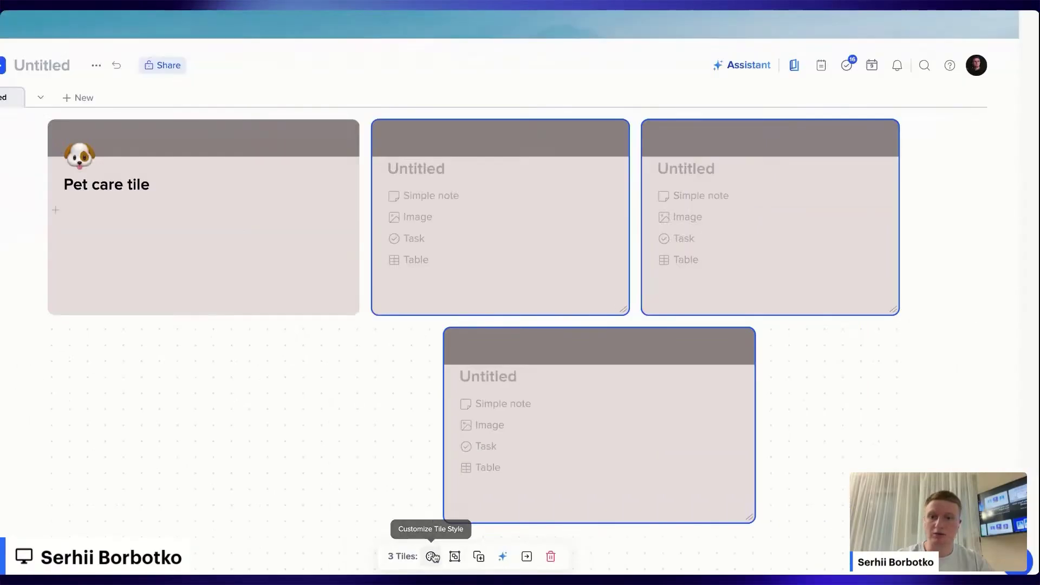
{"action": "left_click", "coordinate": [427, 552]}
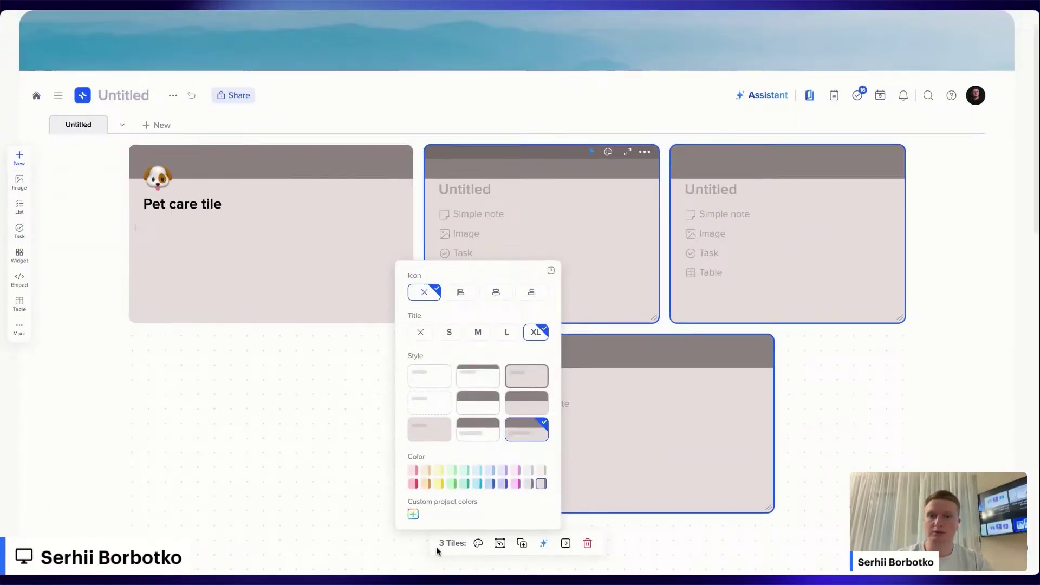
{"action": "left_click", "coordinate": [490, 470]}
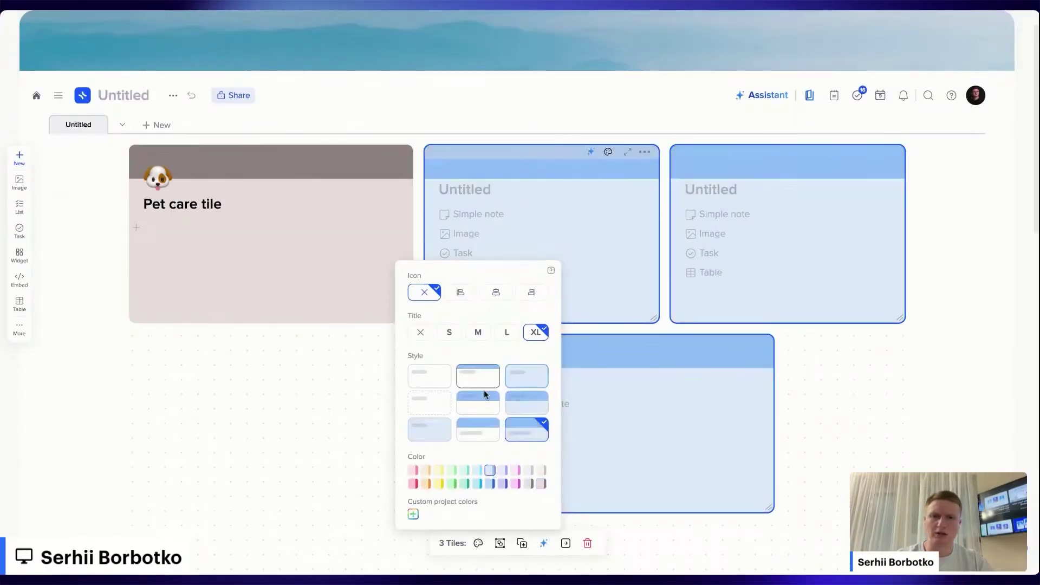
Give the three selected tiles the fully tinted style without a header band and left-aligned icons beside their titles
{"action": "left_click", "coordinate": [436, 438]}
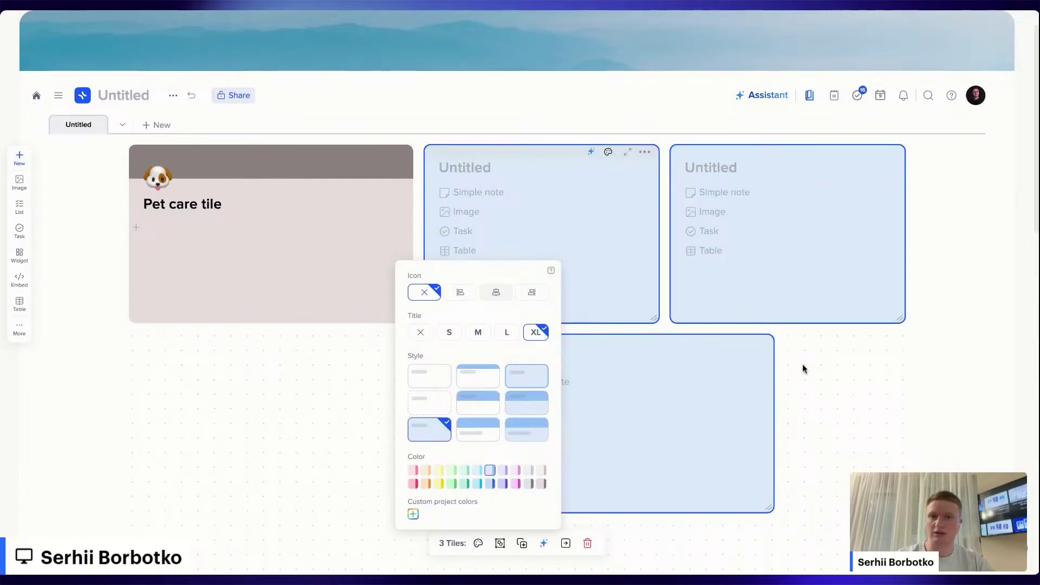
{"action": "left_click", "coordinate": [462, 295]}
{"action": "left_click", "coordinate": [891, 403]}
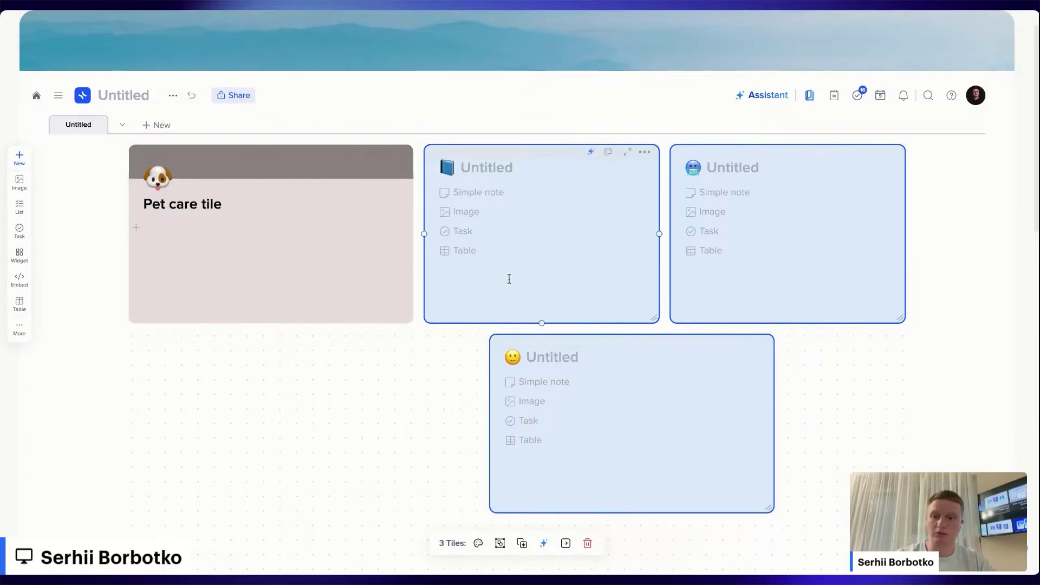
Copy all four tiles on the page and paste the duplicates into the free space below
{"action": "key", "text": "ctrl+a"}
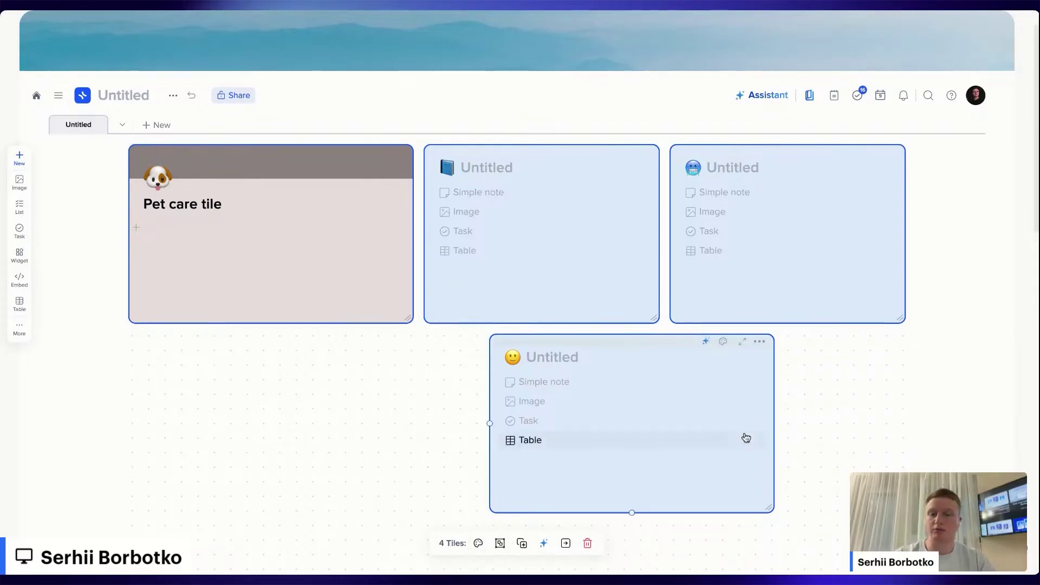
{"action": "key", "text": "Escape"}
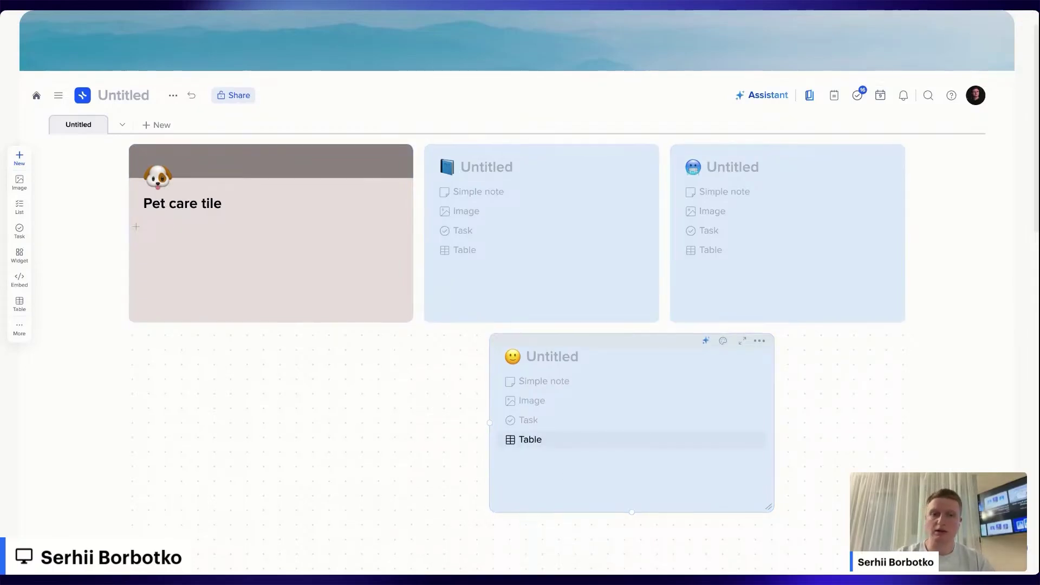
{"action": "scroll", "coordinate": [343, 392], "scroll_direction": "down", "scroll_amount": 2}
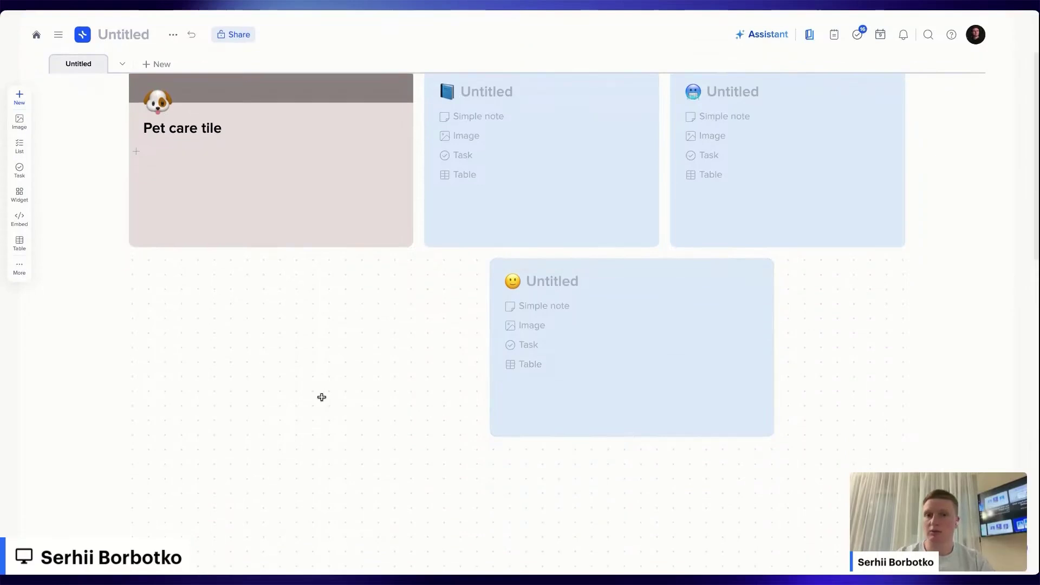
{"action": "key", "text": "ctrl+v"}
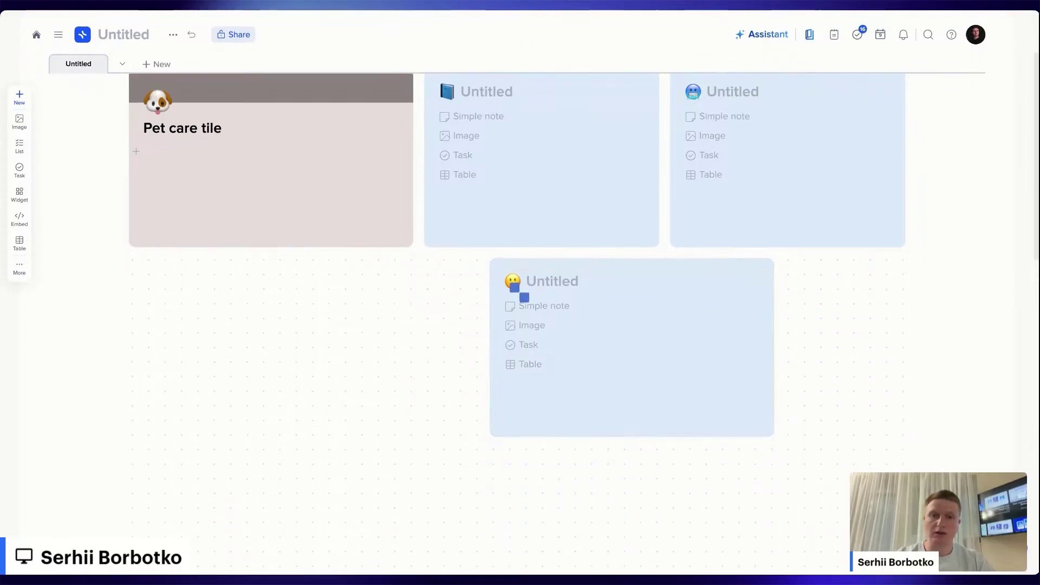
{"action": "scroll", "coordinate": [344, 401], "scroll_direction": "up", "scroll_amount": 2}
{"action": "scroll", "coordinate": [692, 382], "scroll_direction": "up", "scroll_amount": 5}
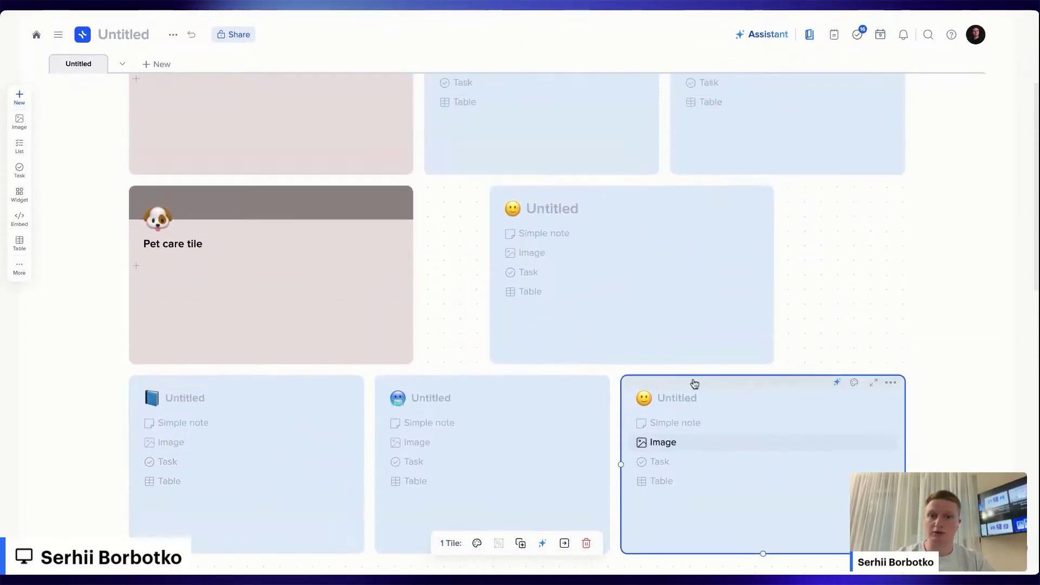
{"action": "left_click", "coordinate": [804, 390]}
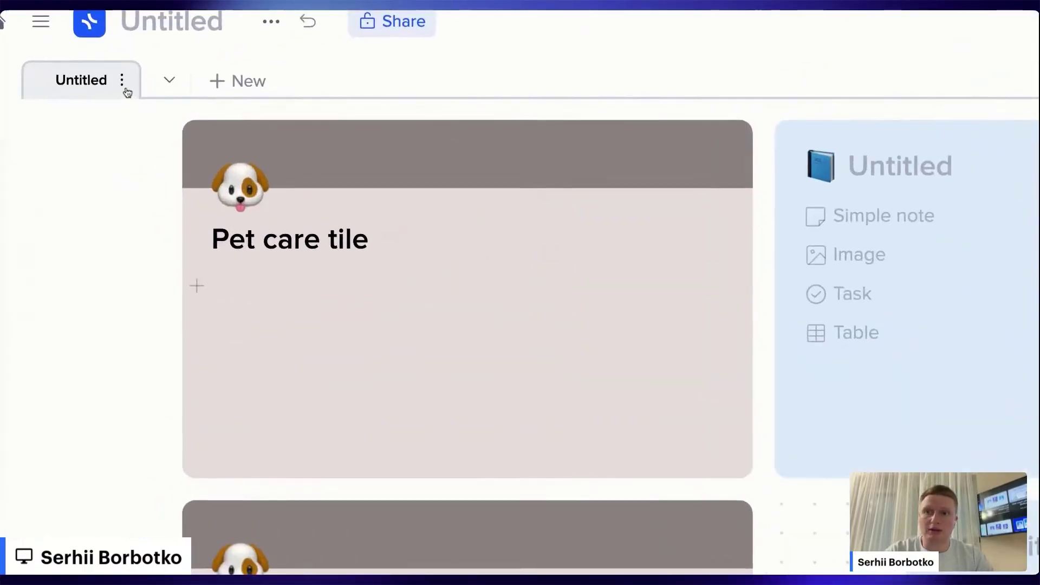
Show the page description through the page settings and enter "Smthng" as its text
{"action": "left_click", "coordinate": [124, 86]}
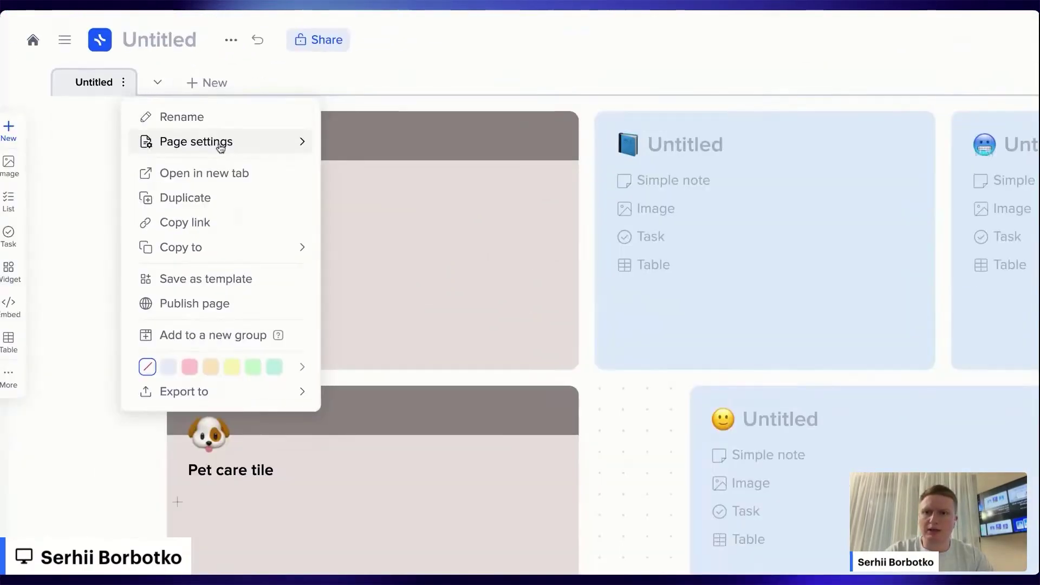
{"action": "mouse_move", "coordinate": [285, 174]}
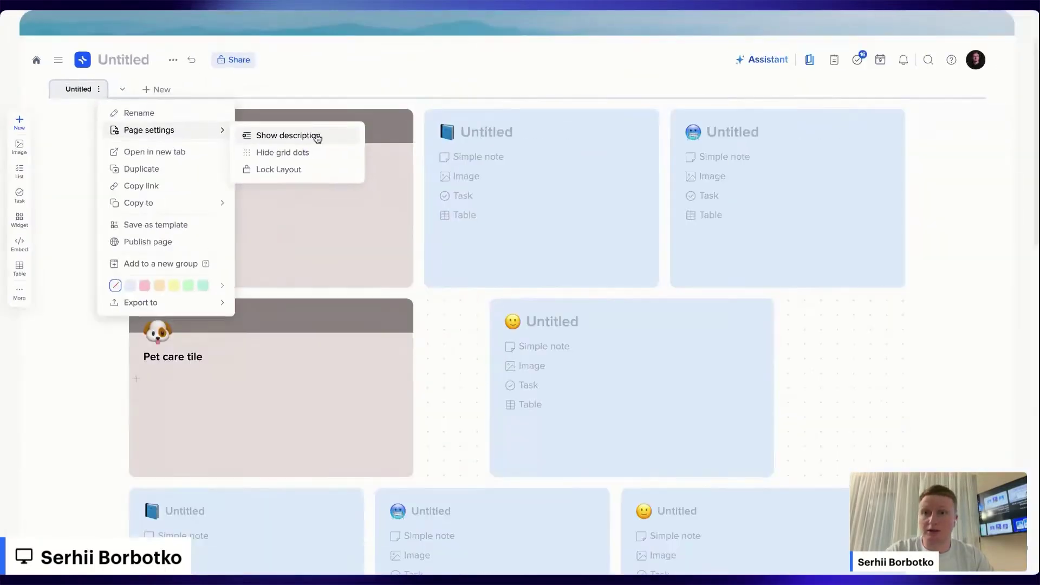
{"action": "left_click", "coordinate": [439, 152]}
{"action": "left_click", "coordinate": [519, 133]}
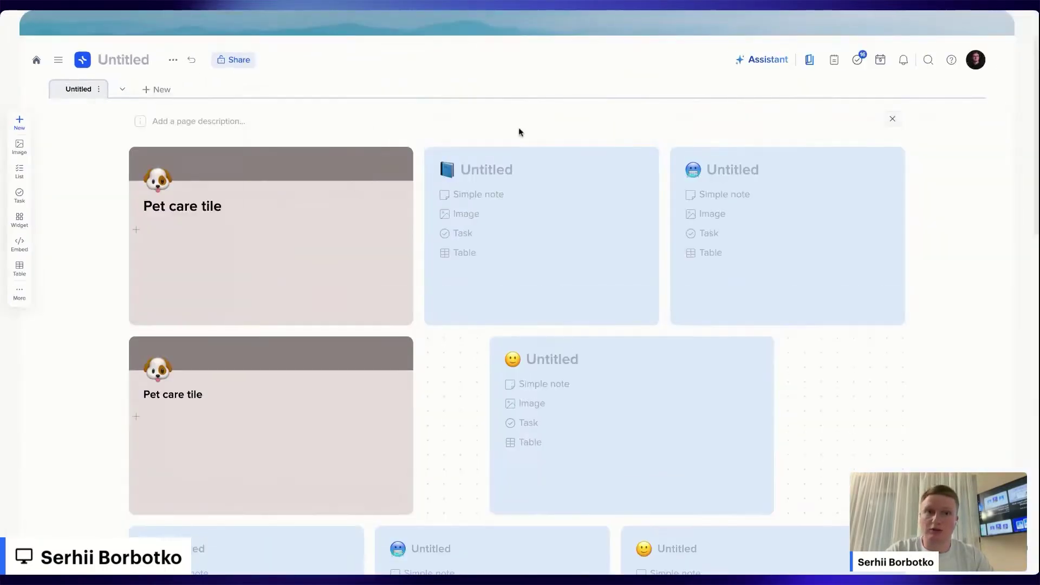
{"action": "left_click", "coordinate": [227, 121]}
{"action": "type", "text": "Smthng"}
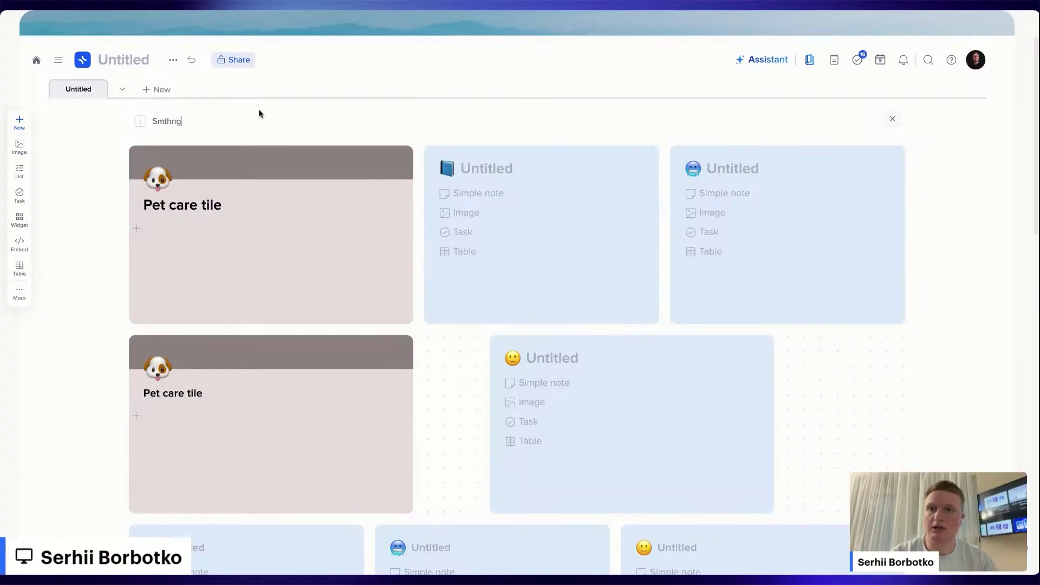
Hide the grid dots on the page and check the page background
{"action": "left_click", "coordinate": [98, 89]}
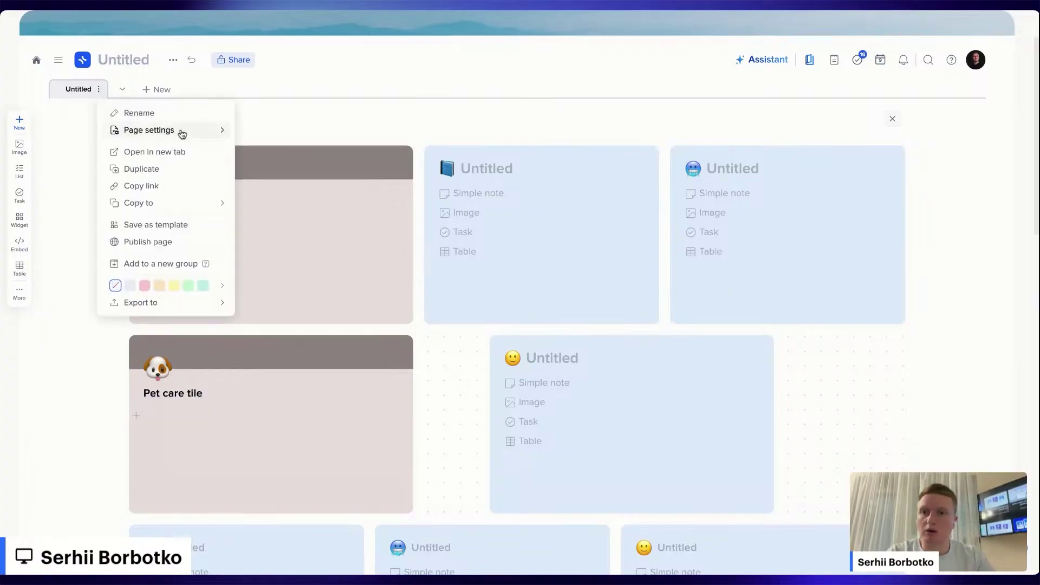
{"action": "mouse_move", "coordinate": [182, 131]}
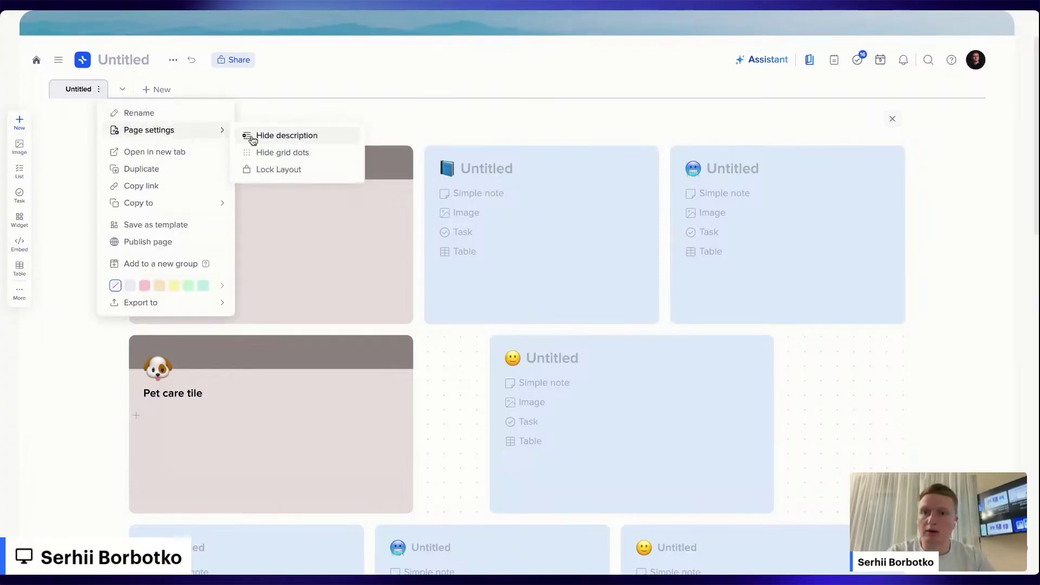
{"action": "left_click", "coordinate": [296, 155]}
{"action": "left_click", "coordinate": [842, 354]}
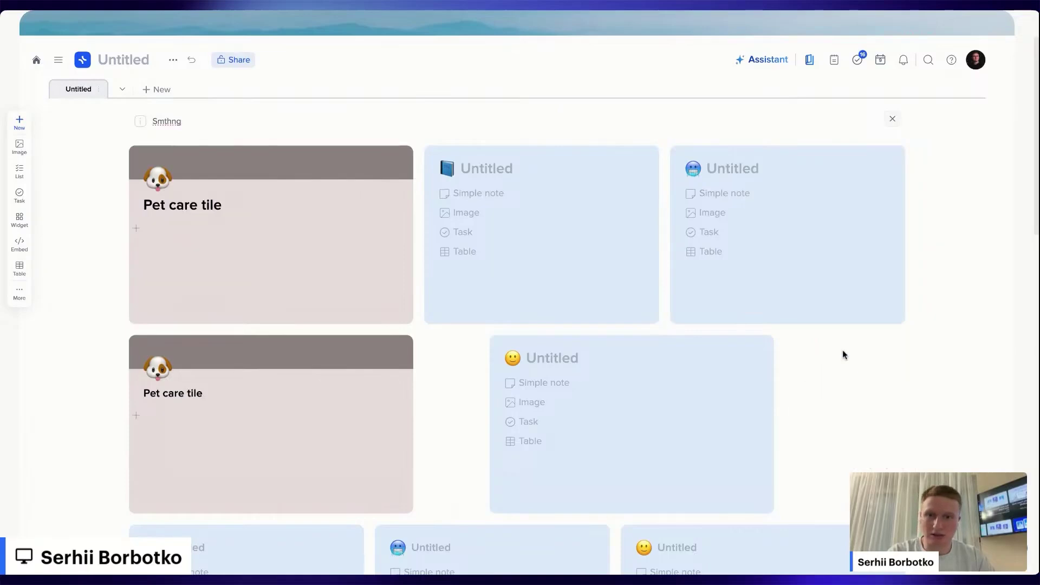
{"action": "scroll", "coordinate": [842, 354], "scroll_direction": "down", "scroll_amount": 5}
{"action": "scroll", "coordinate": [670, 467], "scroll_direction": "up", "scroll_amount": 8}
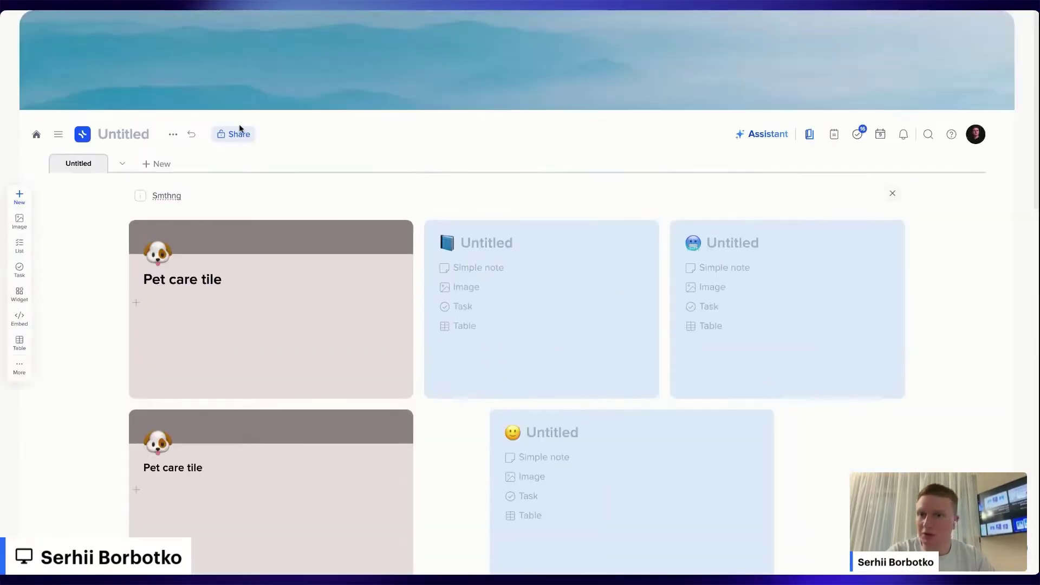
Lock the page layout through the page settings
{"action": "left_click", "coordinate": [98, 163]}
{"action": "mouse_move", "coordinate": [190, 205]}
{"action": "left_click", "coordinate": [286, 243]}
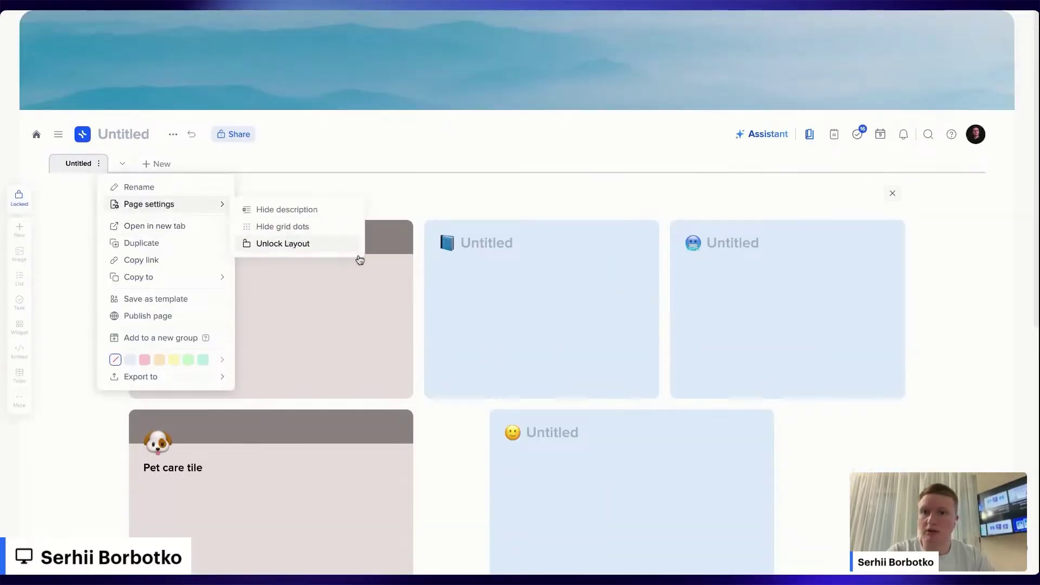
{"action": "left_click", "coordinate": [847, 433]}
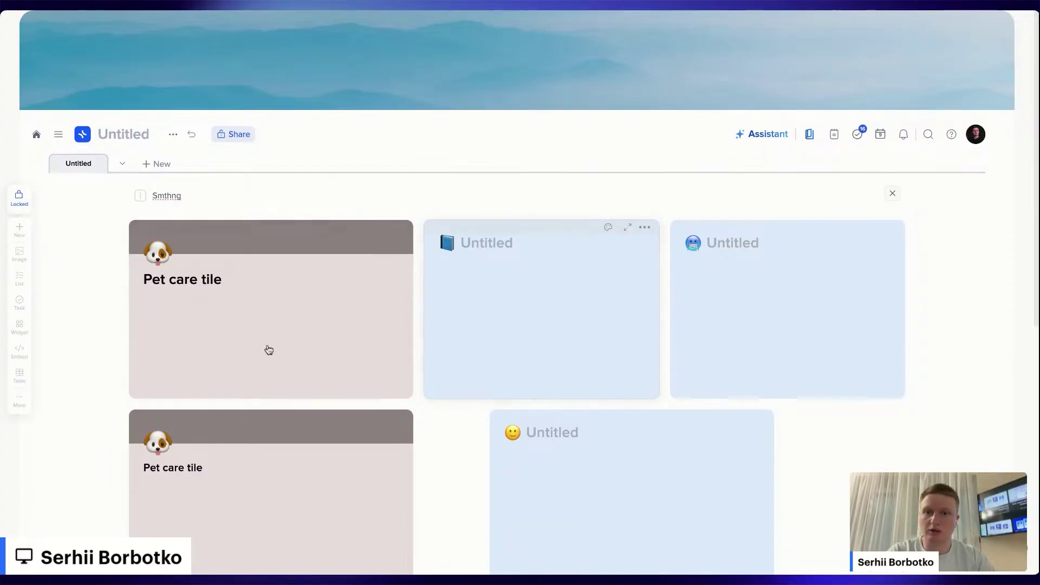
Unlock the page layout so the tiles can be edited again
{"action": "scroll", "coordinate": [611, 353], "scroll_direction": "down", "scroll_amount": 1}
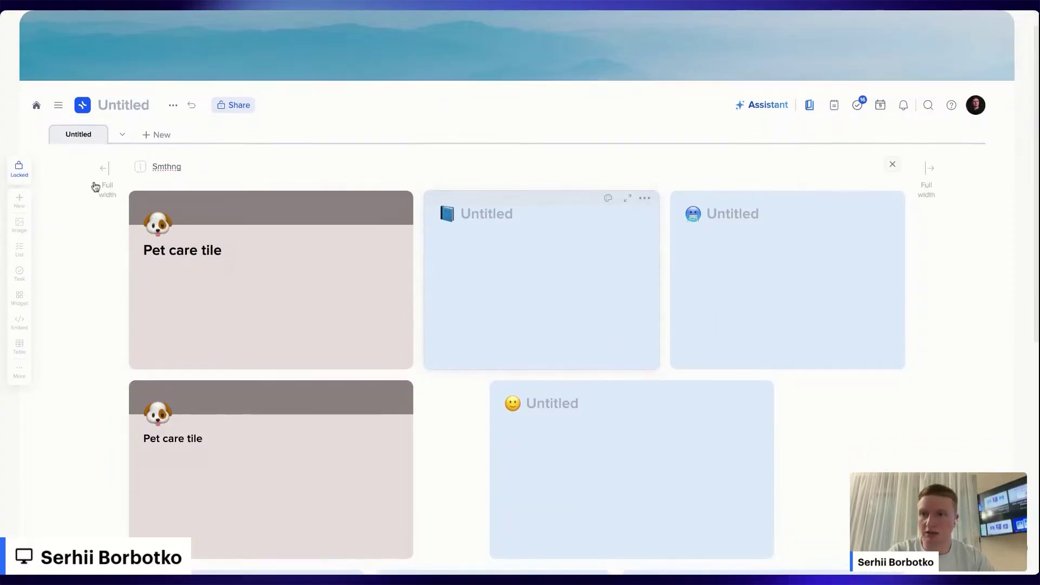
{"action": "left_click", "coordinate": [20, 174]}
{"action": "scroll", "coordinate": [520, 292], "scroll_direction": "down", "scroll_amount": 3}
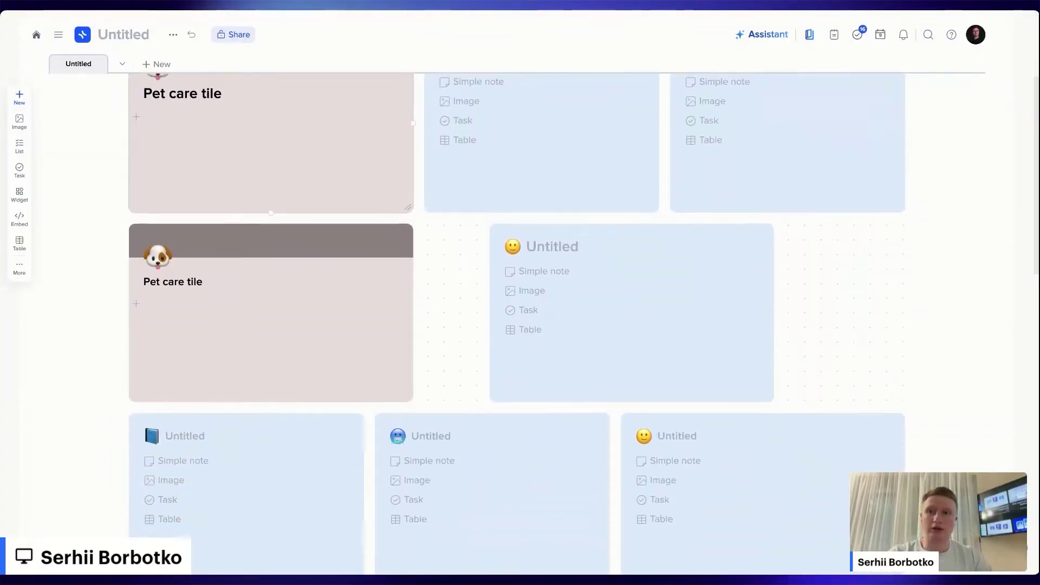
Add a new blank Document page to the project, created from scratch rather than from a template
{"action": "scroll", "coordinate": [156, 168], "scroll_direction": "up", "scroll_amount": 3}
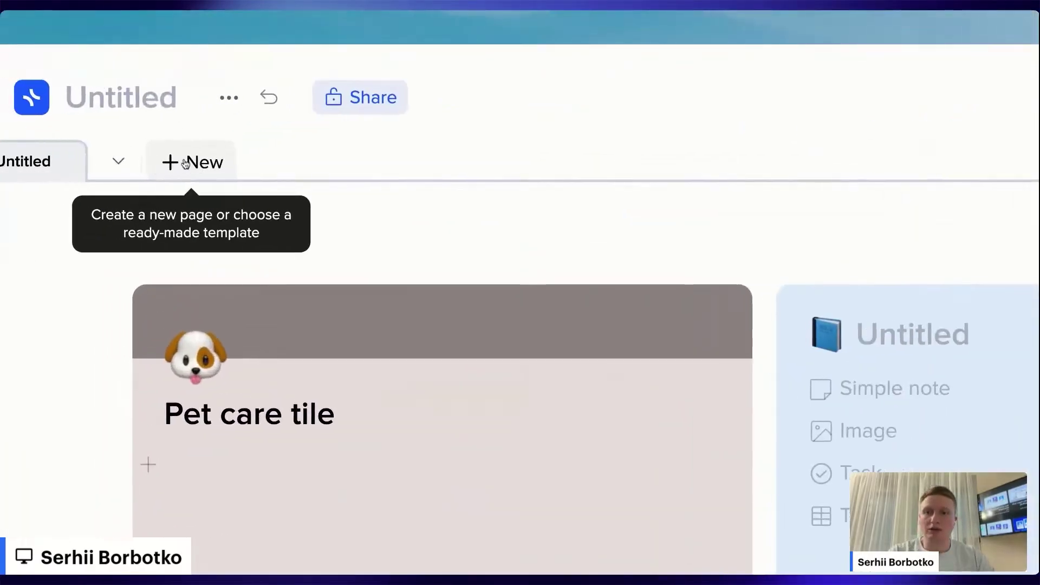
{"action": "left_click", "coordinate": [186, 163]}
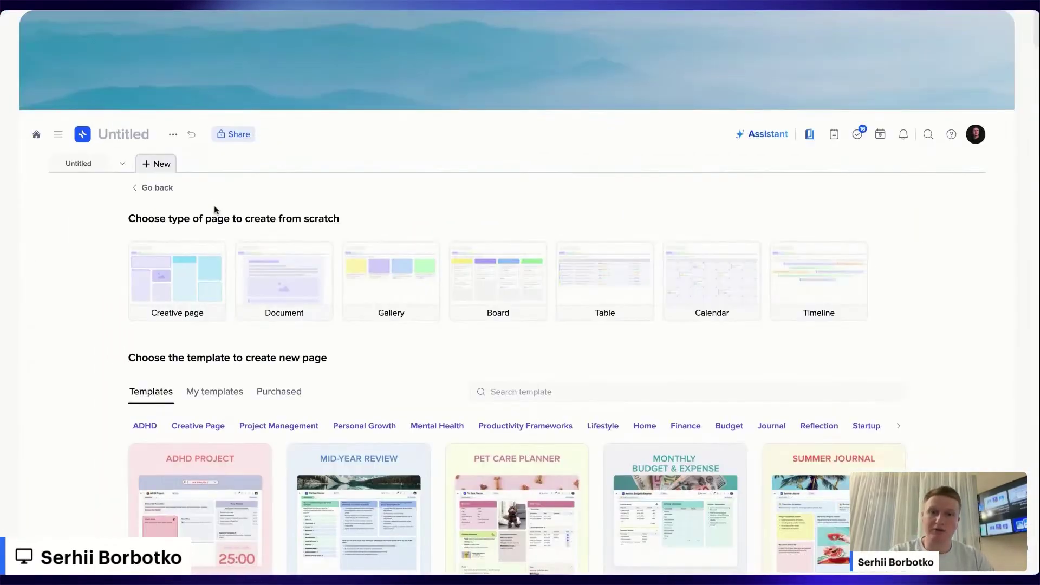
{"action": "scroll", "coordinate": [214, 206], "scroll_direction": "down", "scroll_amount": 3}
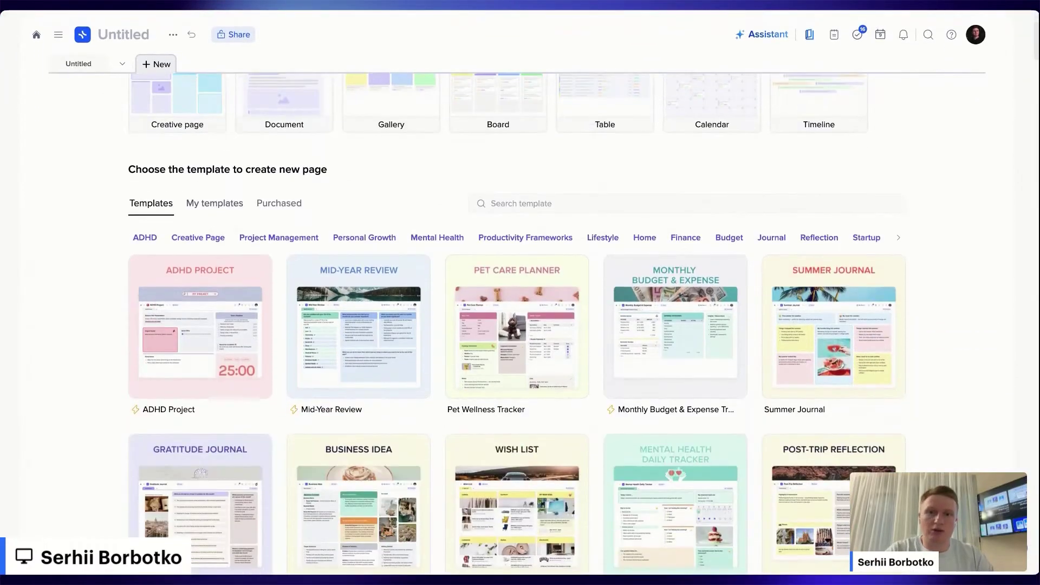
{"action": "scroll", "coordinate": [279, 314], "scroll_direction": "down", "scroll_amount": 2}
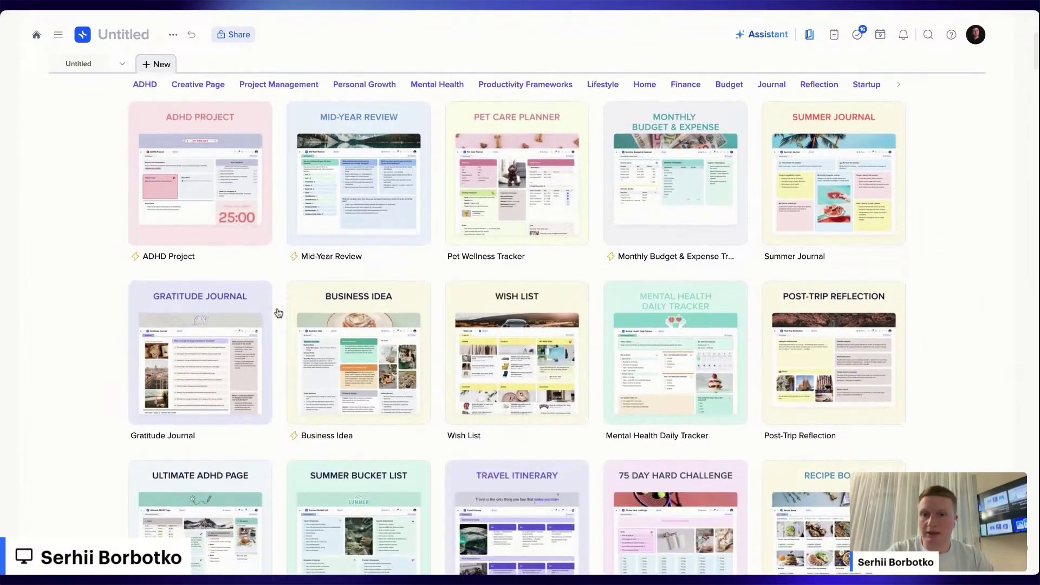
{"action": "scroll", "coordinate": [274, 309], "scroll_direction": "up", "scroll_amount": 4}
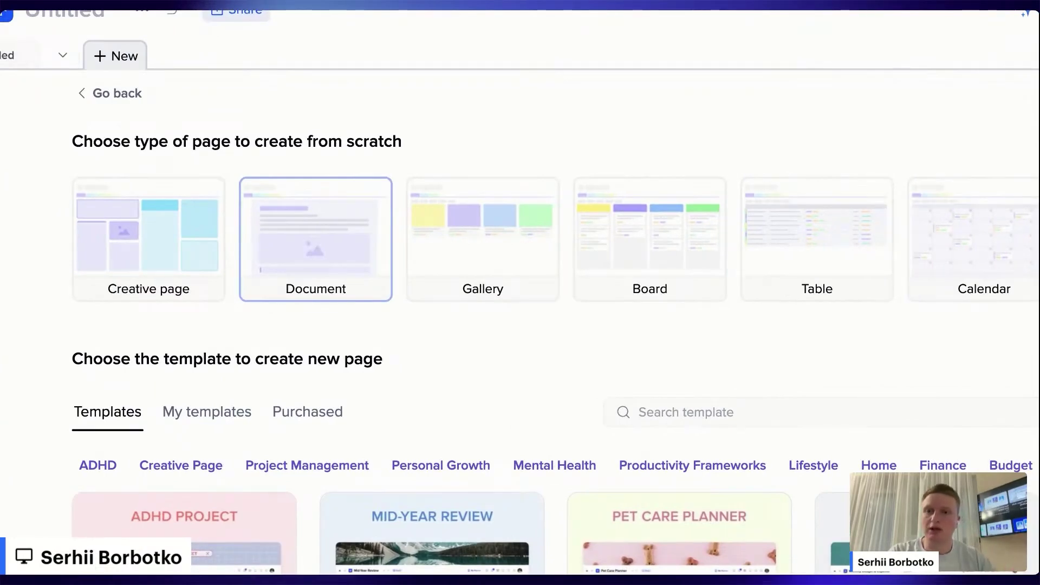
{"action": "left_click", "coordinate": [315, 238]}
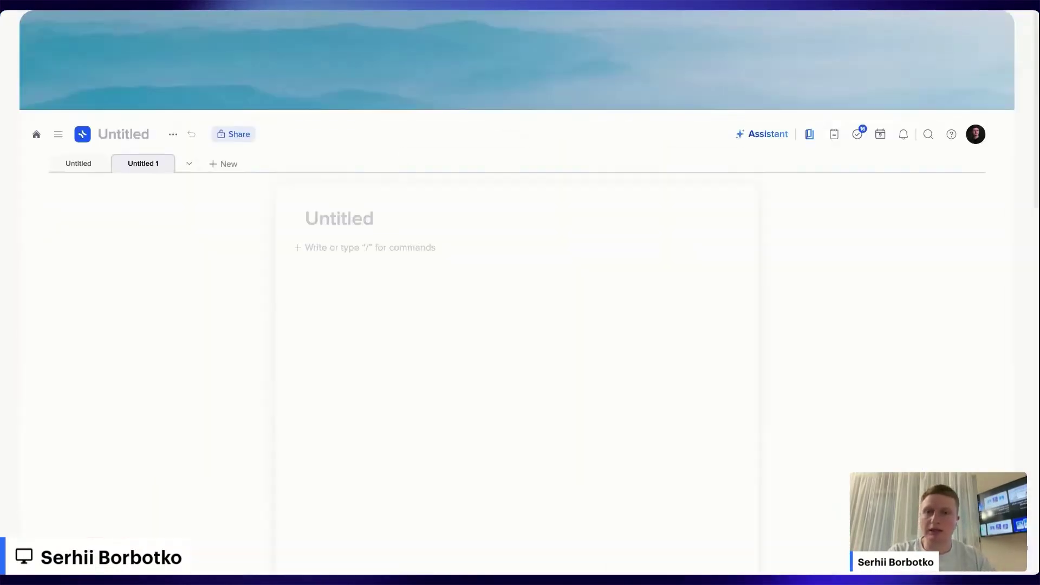
{"action": "left_click", "coordinate": [373, 241]}
{"action": "scroll", "coordinate": [372, 241], "scroll_direction": "down", "scroll_amount": 2}
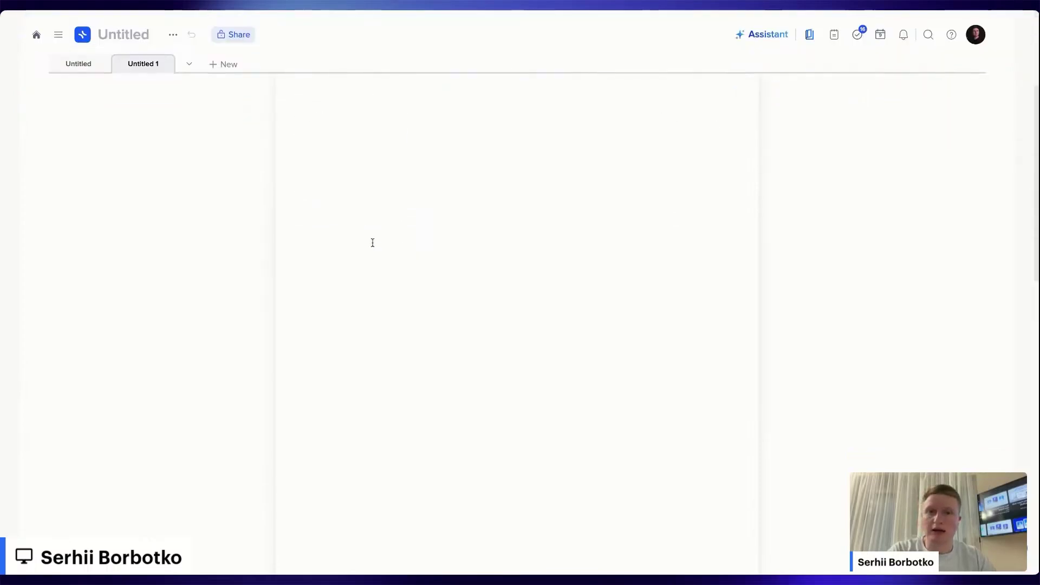
{"action": "scroll", "coordinate": [330, 245], "scroll_direction": "up", "scroll_amount": 2}
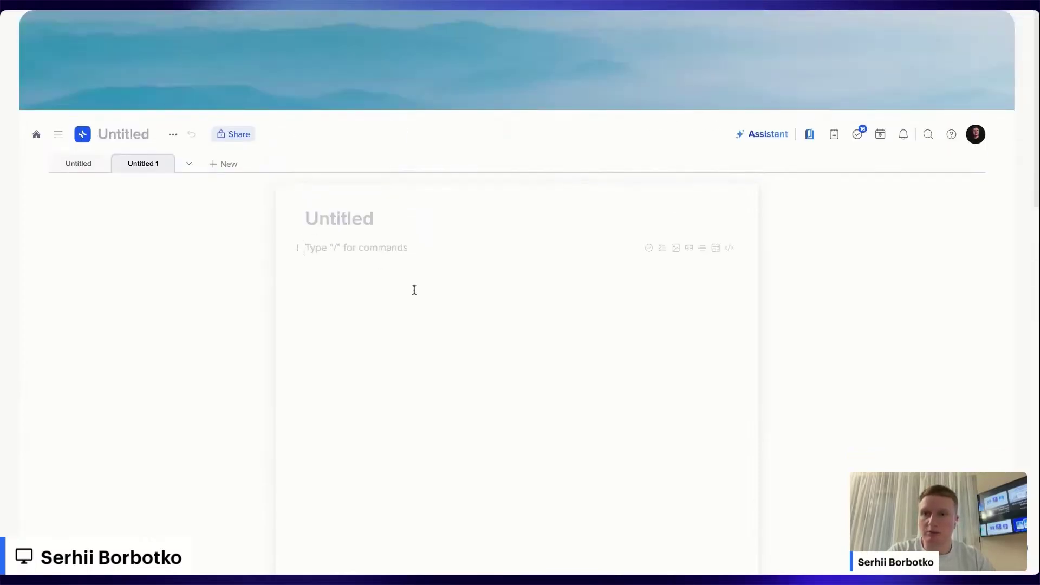
Return to the first page and start a simple note in the tile with the blue book emoji
{"action": "left_click", "coordinate": [78, 163]}
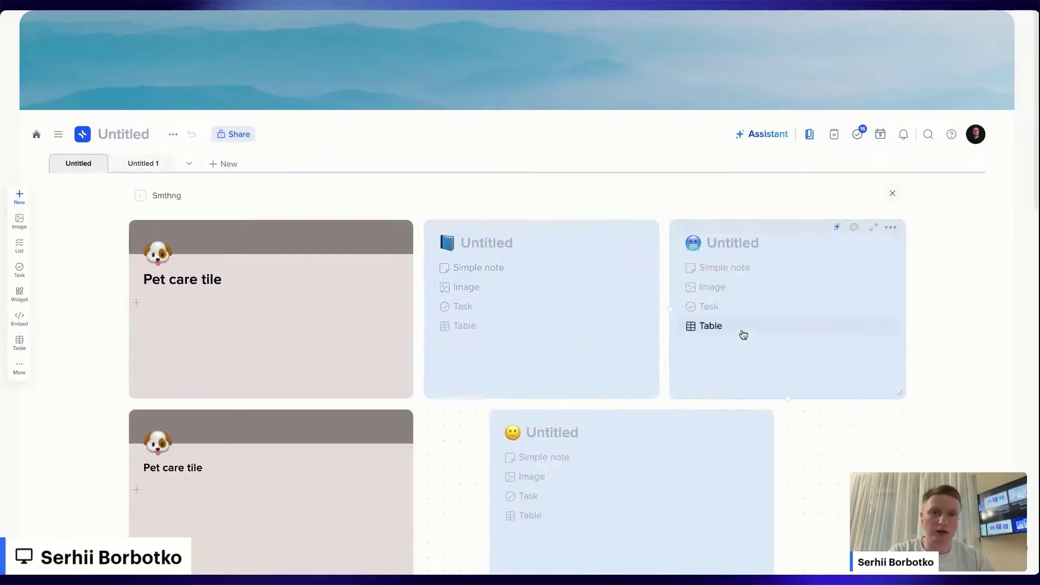
{"action": "scroll", "coordinate": [704, 320], "scroll_direction": "down", "scroll_amount": 1}
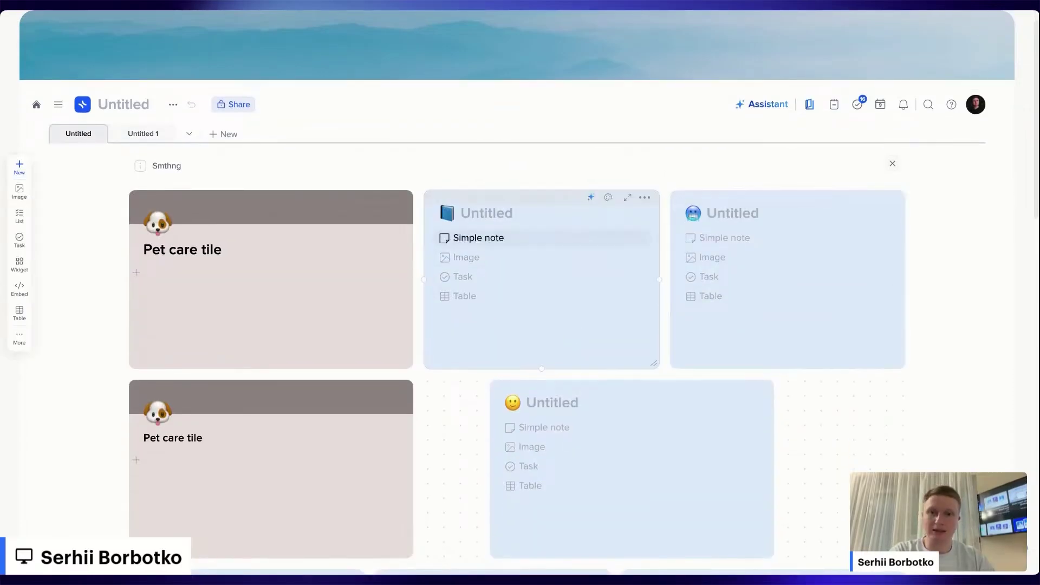
{"action": "left_click", "coordinate": [479, 243]}
Examine the content blocks that can be inserted in the book tile, from basic and media blocks to lists and embeds
{"action": "left_click", "coordinate": [431, 237]}
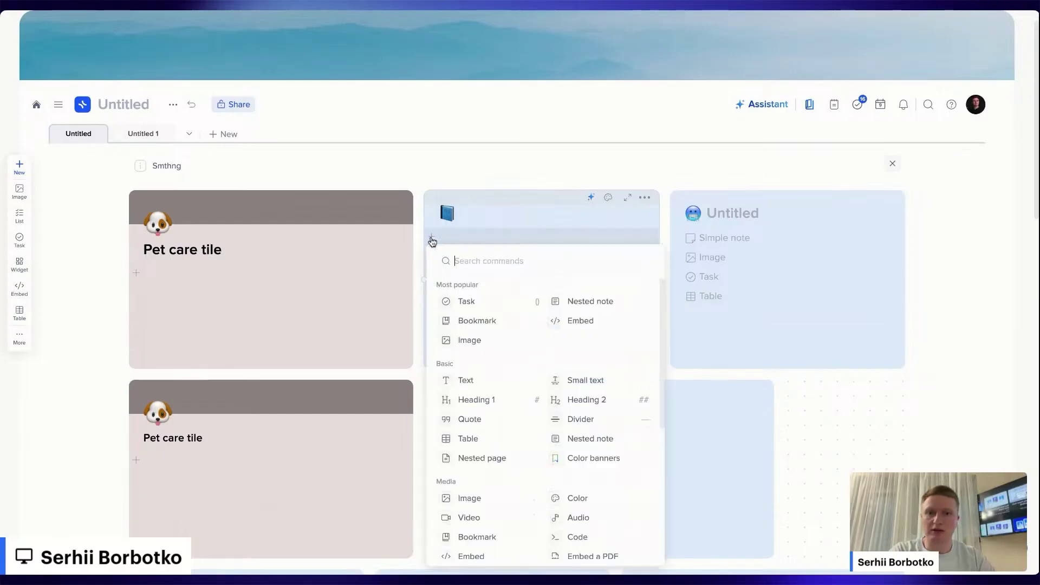
{"action": "scroll", "coordinate": [594, 303], "scroll_direction": "down", "scroll_amount": 1}
{"action": "left_click", "coordinate": [749, 279]}
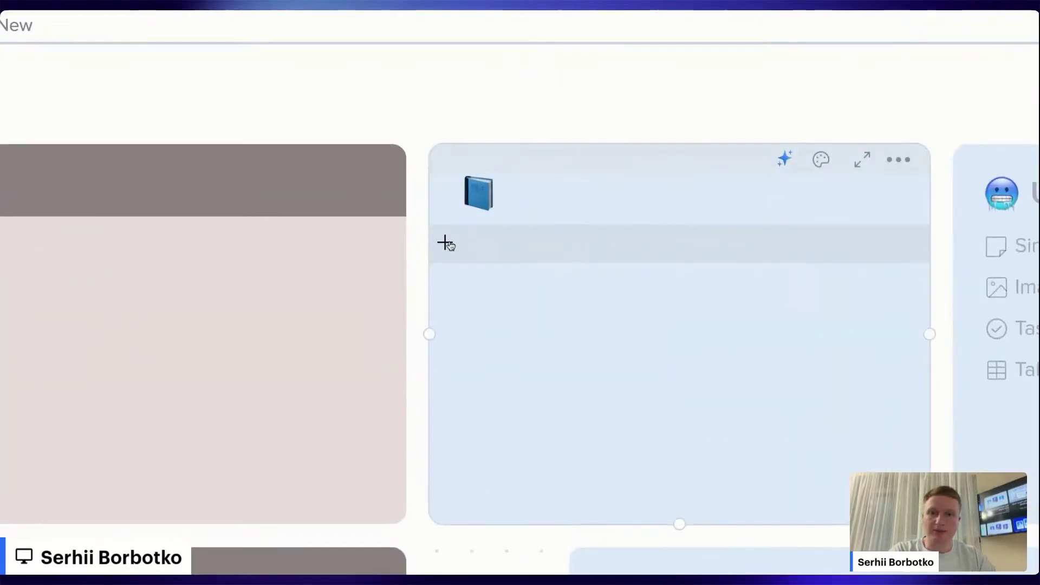
{"action": "left_click", "coordinate": [431, 237]}
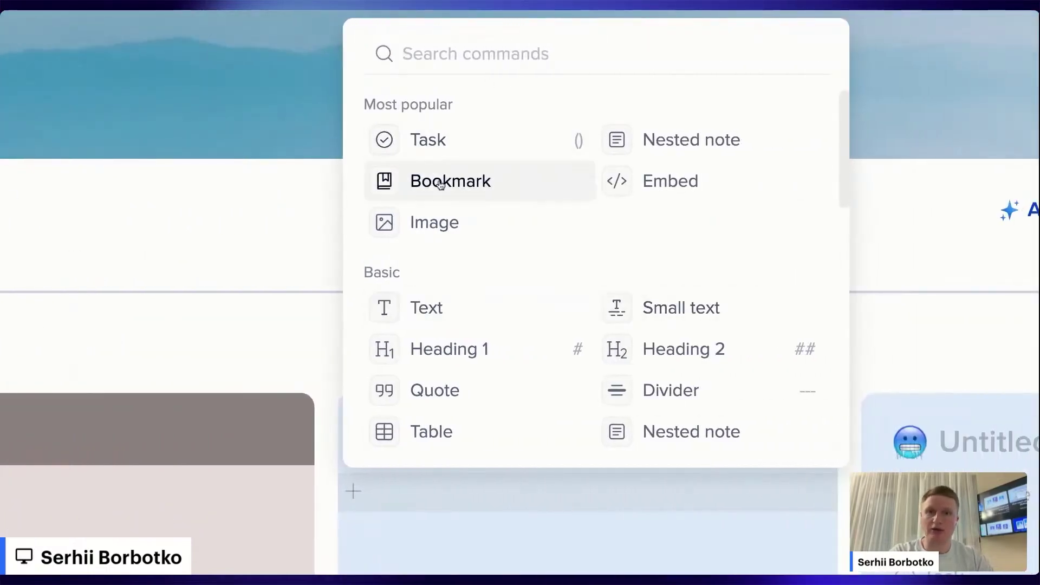
{"action": "scroll", "coordinate": [694, 238], "scroll_direction": "down", "scroll_amount": 3}
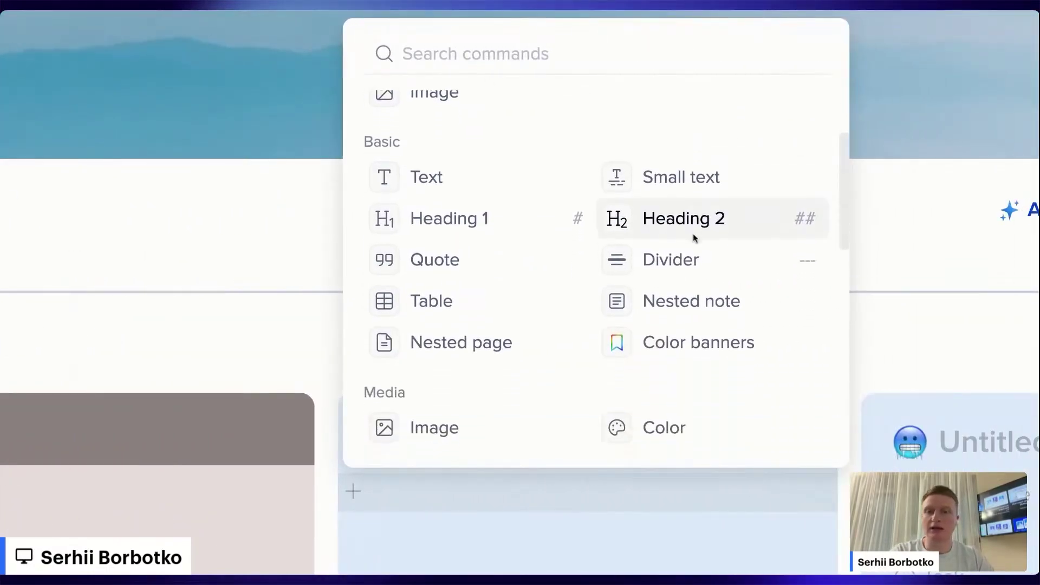
{"action": "scroll", "coordinate": [692, 237], "scroll_direction": "up", "scroll_amount": 3}
{"action": "scroll", "coordinate": [692, 237], "scroll_direction": "down", "scroll_amount": 3}
{"action": "scroll", "coordinate": [510, 193], "scroll_direction": "down", "scroll_amount": 1}
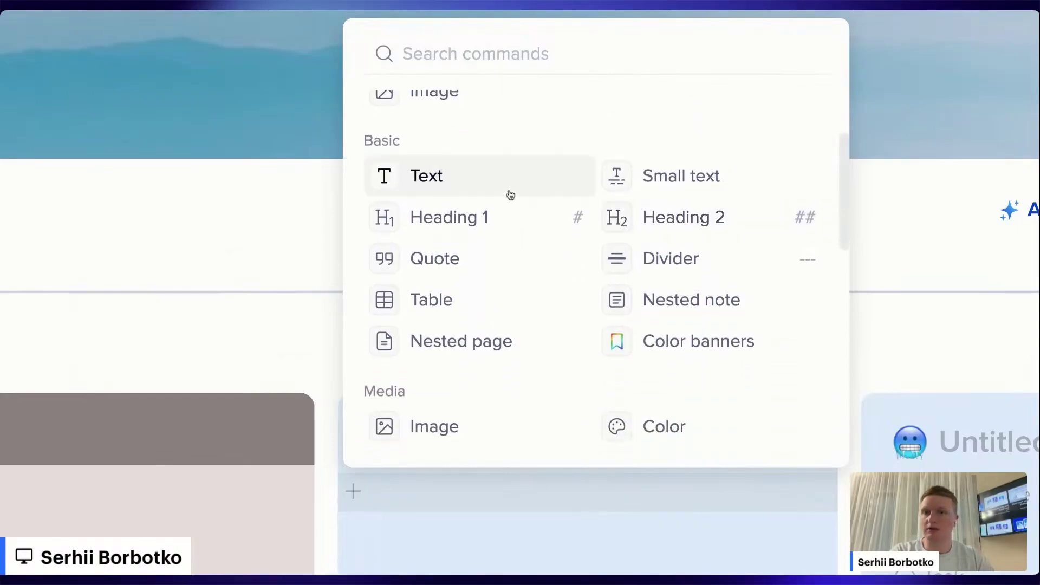
{"action": "scroll", "coordinate": [606, 323], "scroll_direction": "down", "scroll_amount": 4}
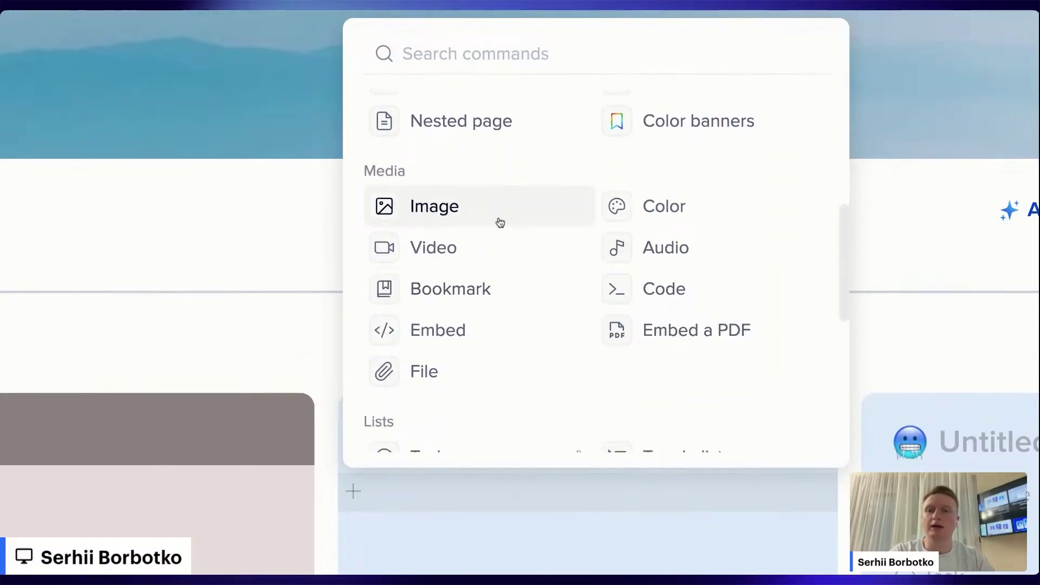
{"action": "scroll", "coordinate": [525, 334], "scroll_direction": "down", "scroll_amount": 1}
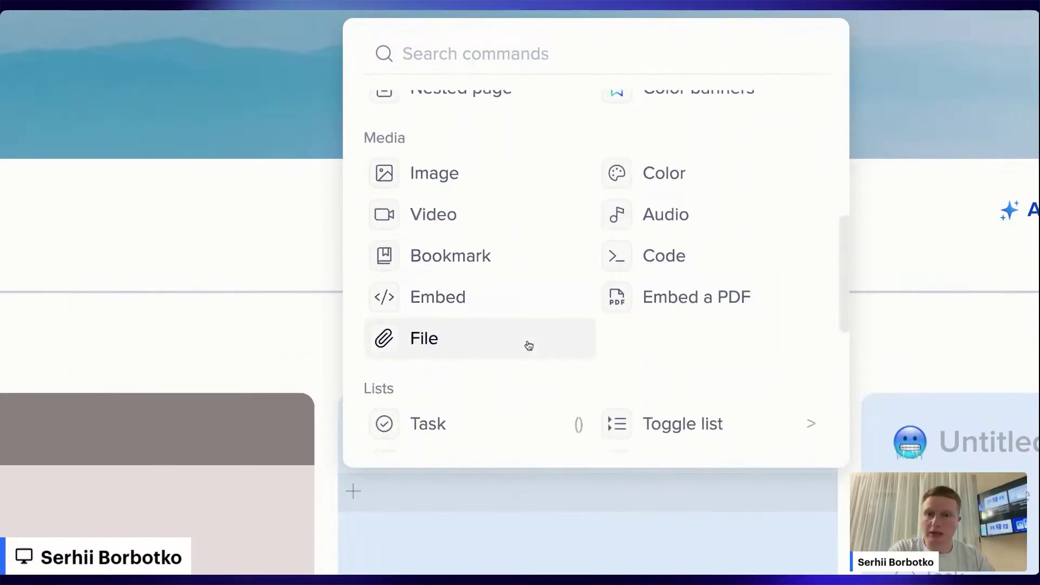
{"action": "scroll", "coordinate": [529, 346], "scroll_direction": "down", "scroll_amount": 8}
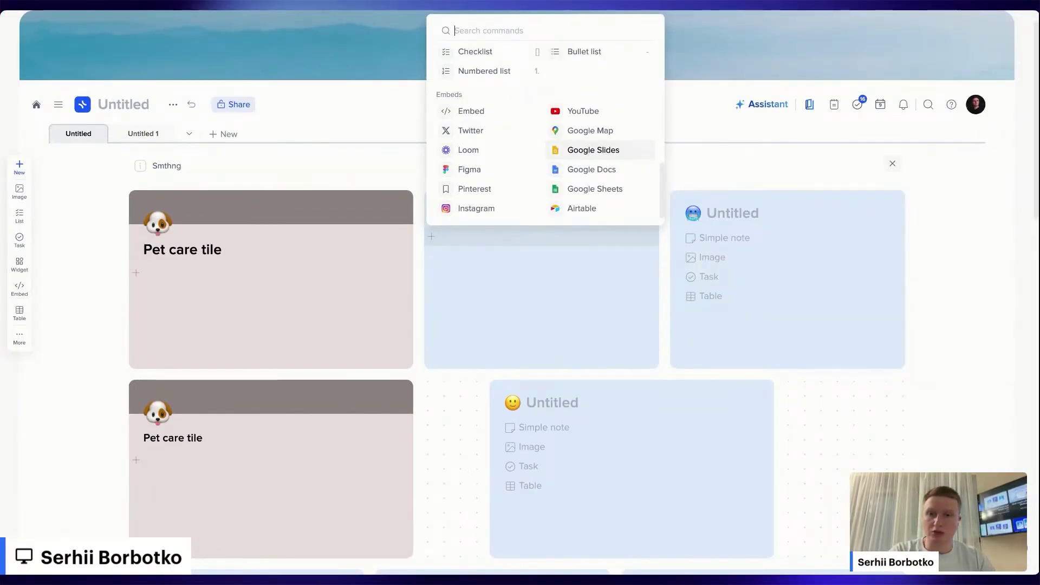
{"action": "scroll", "coordinate": [536, 203], "scroll_direction": "up", "scroll_amount": 5}
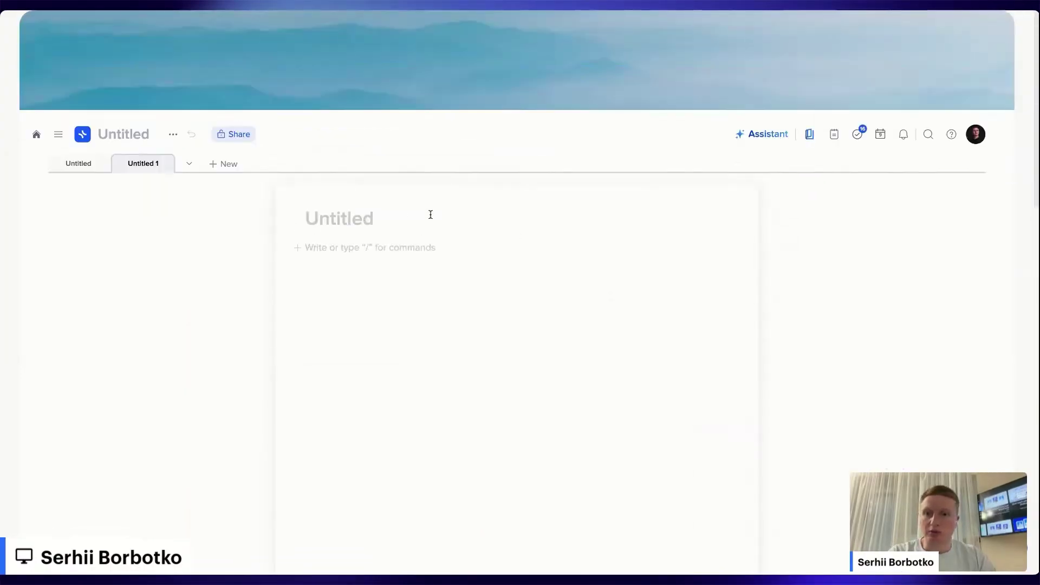
Examine the content blocks that can be inserted on the blank Document page
{"action": "left_click", "coordinate": [298, 247]}
{"action": "scroll", "coordinate": [461, 333], "scroll_direction": "down", "scroll_amount": 5}
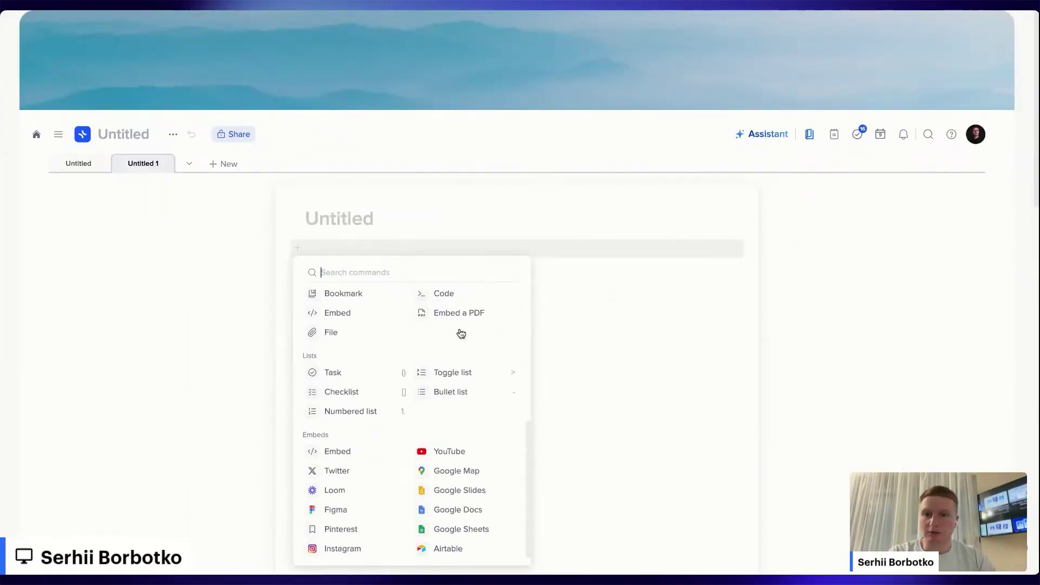
{"action": "left_click", "coordinate": [705, 335]}
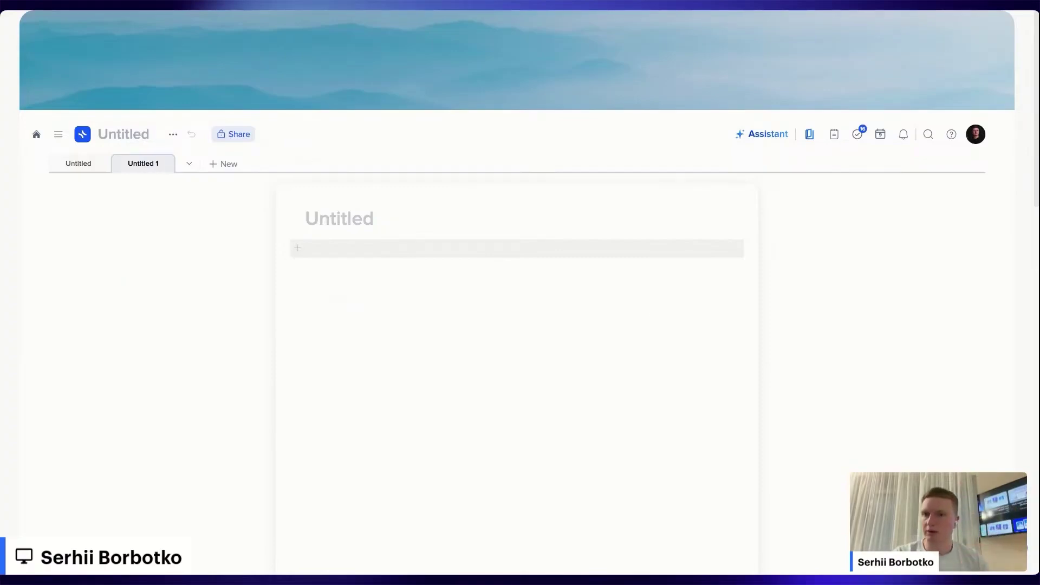
Add a Table page to the project from scratch and examine the property types offered for a new column
{"action": "left_click", "coordinate": [223, 165]}
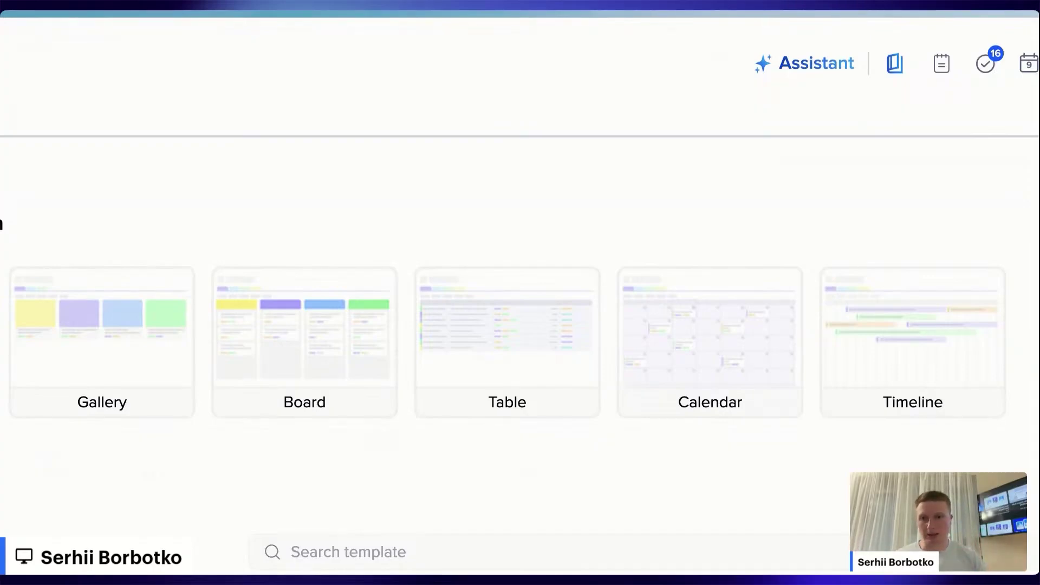
{"action": "left_click", "coordinate": [542, 351]}
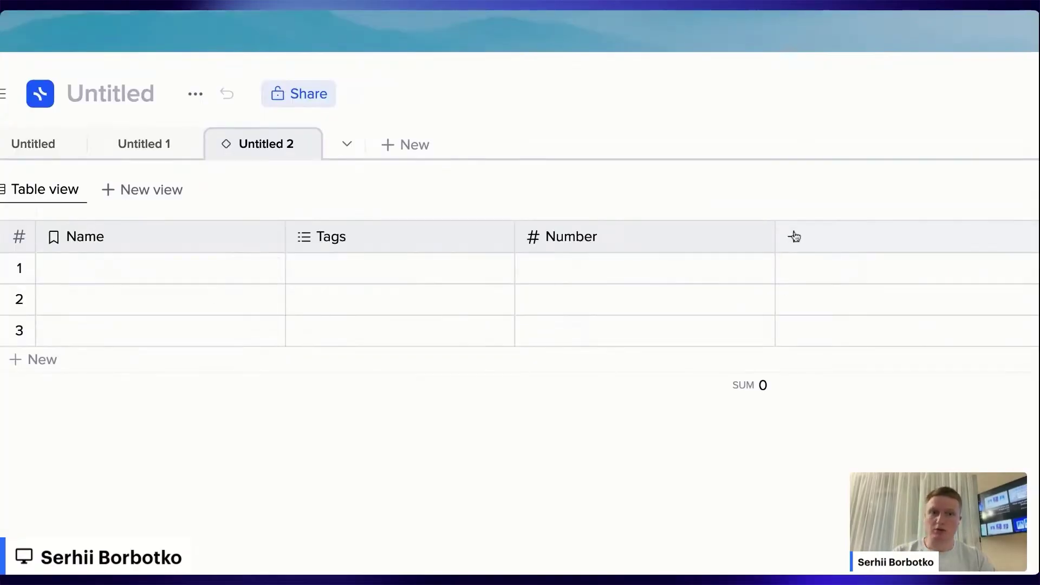
{"action": "left_click", "coordinate": [794, 236]}
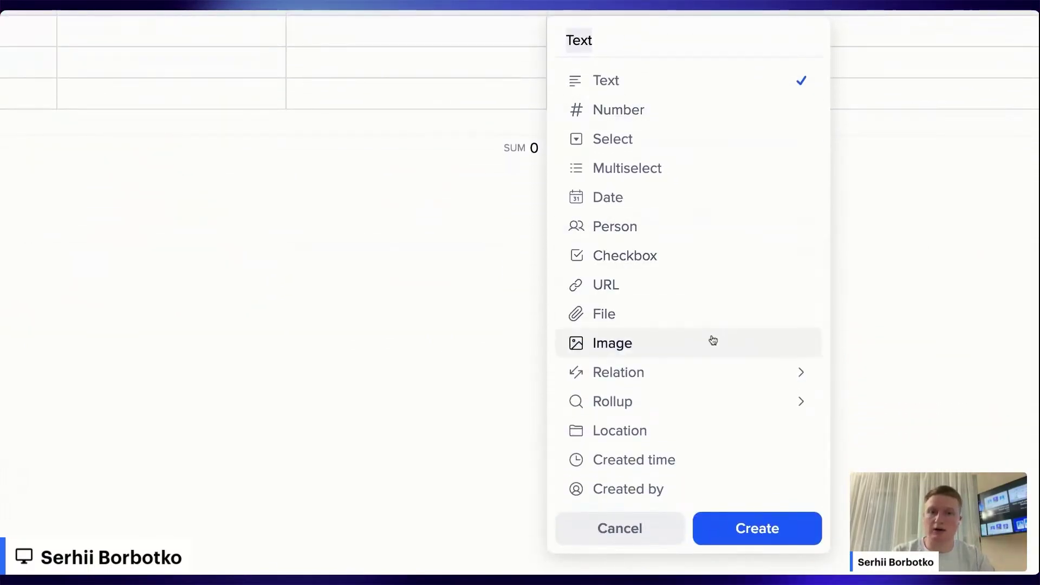
{"action": "mouse_move", "coordinate": [713, 401]}
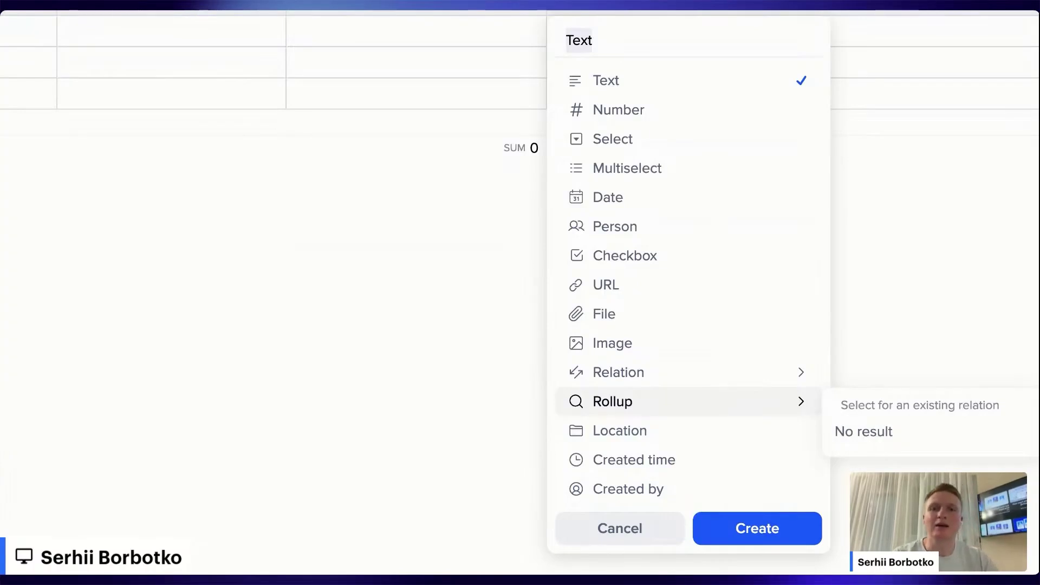
{"action": "left_click", "coordinate": [111, 149]}
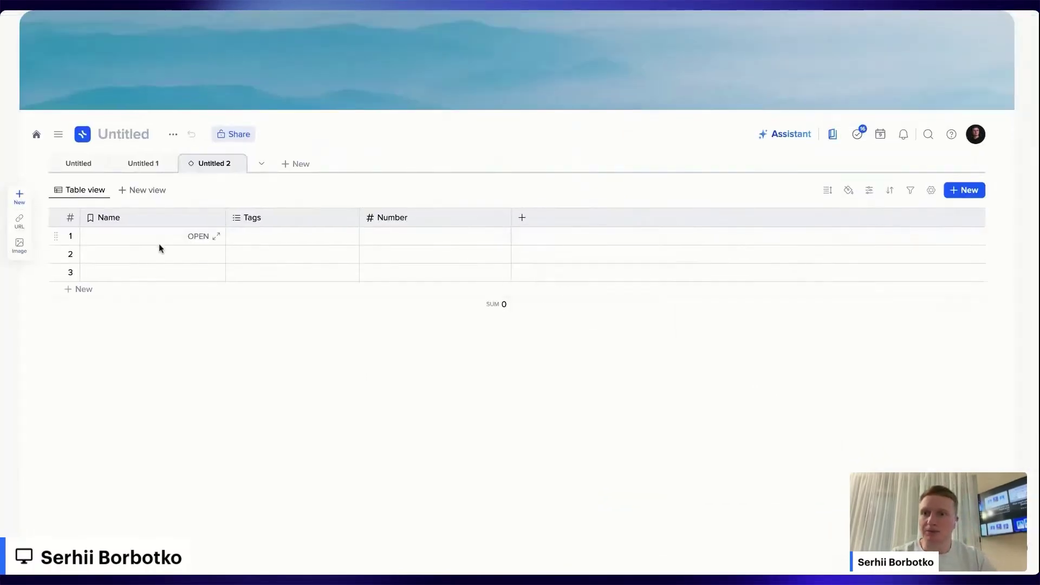
Name the three table rows Item #1, Item #2 and Item #3 in the Name column
{"action": "left_click", "coordinate": [159, 244]}
{"action": "left_click", "coordinate": [159, 245]}
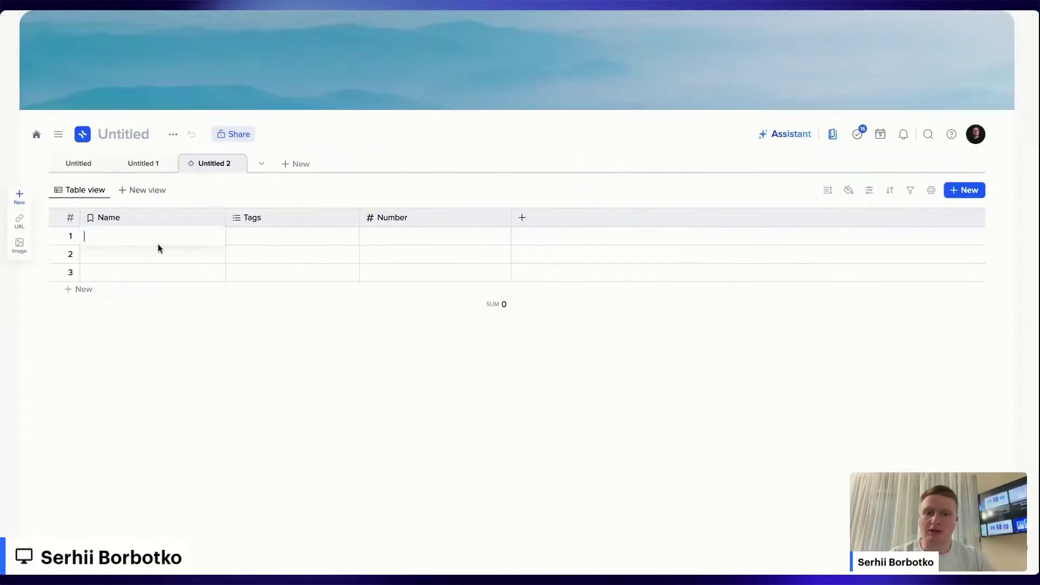
{"action": "type", "text": "Item #1"}
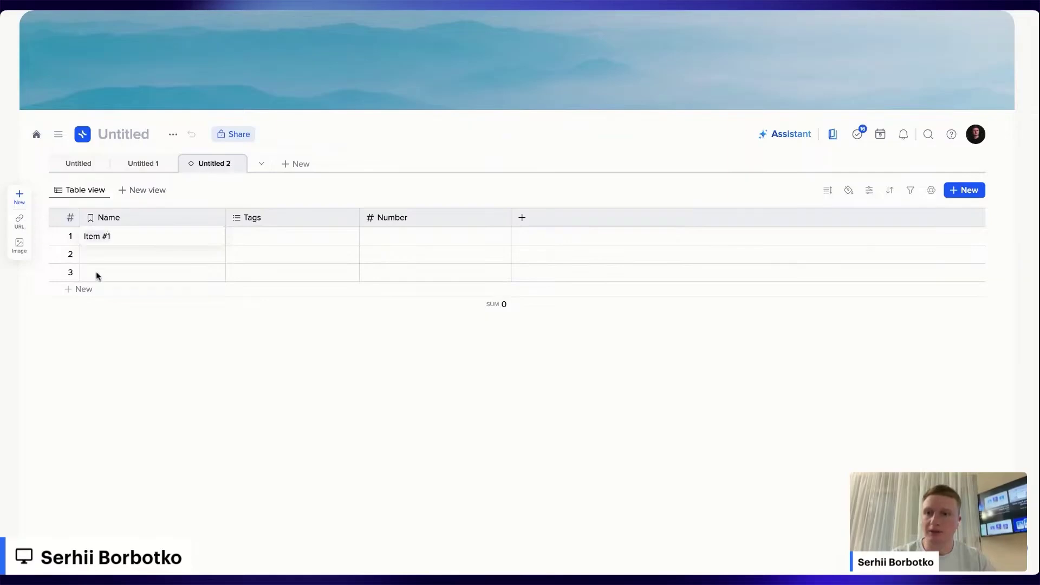
{"action": "left_click", "coordinate": [112, 257]}
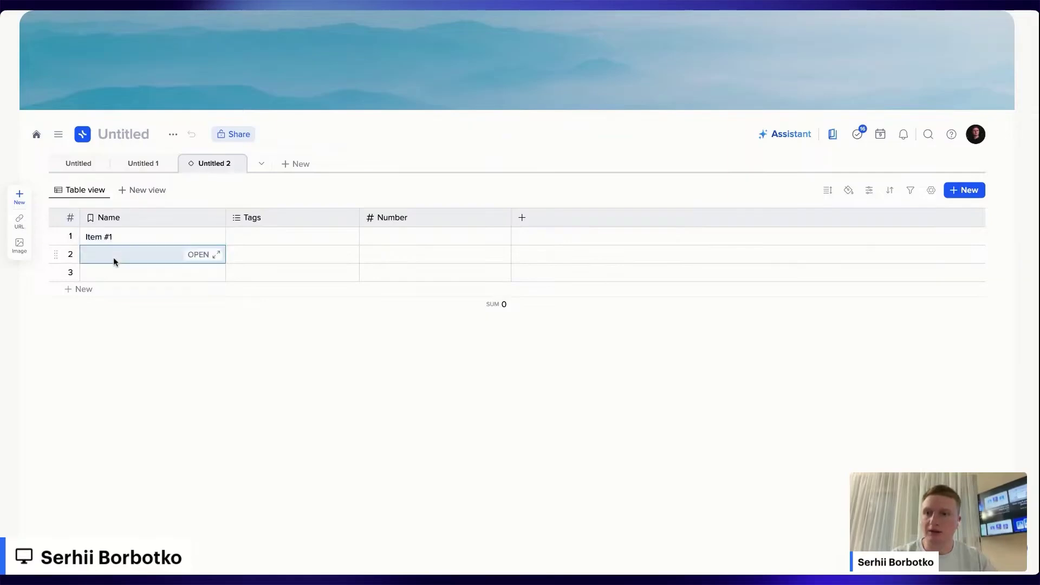
{"action": "left_click", "coordinate": [113, 257]}
{"action": "key", "text": "BackSpace"}
{"action": "type", "text": "2"}
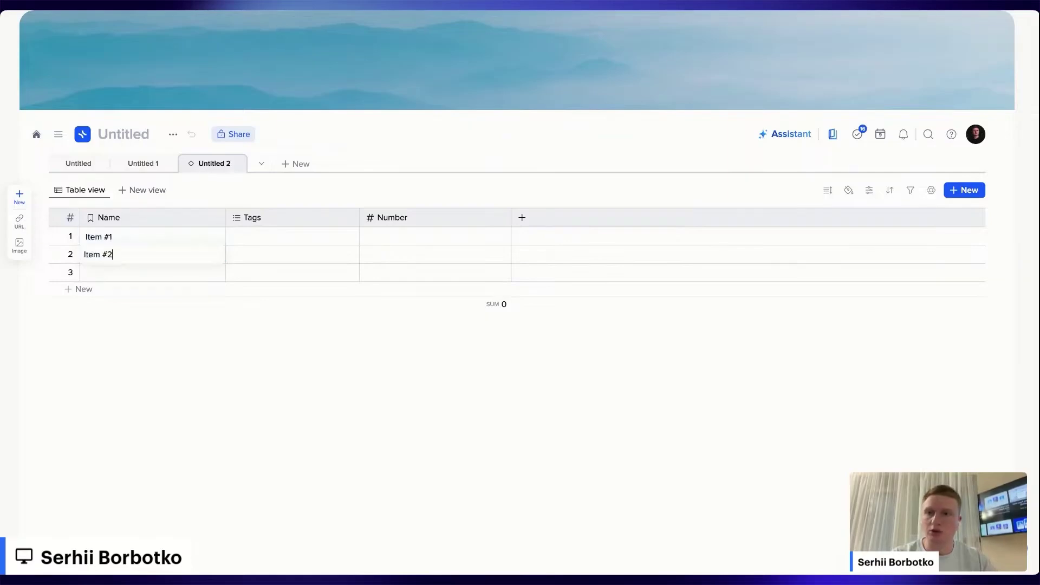
{"action": "double_click", "coordinate": [115, 273]}
{"action": "type", "text": "Item #1"}
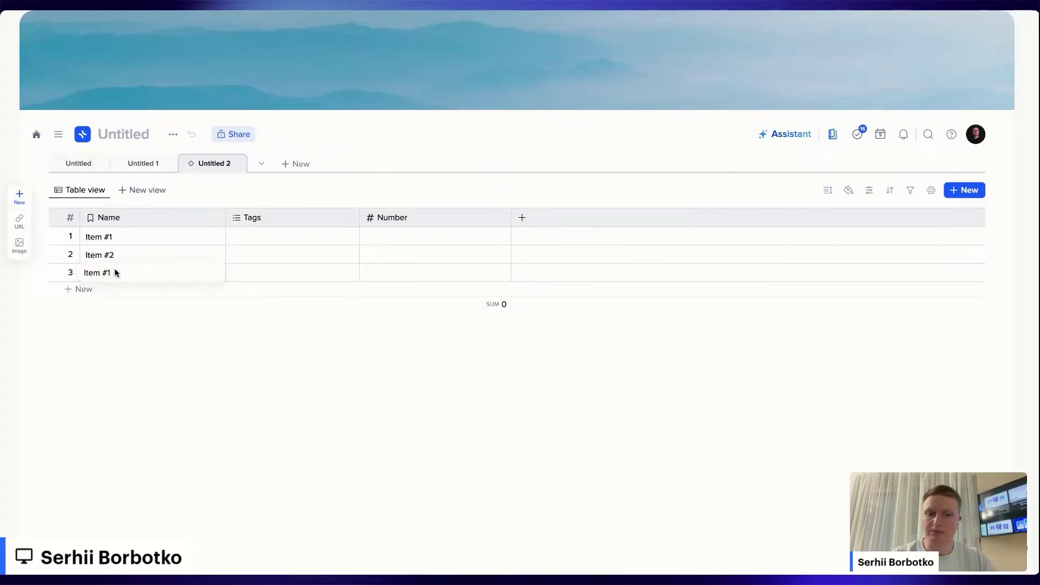
{"action": "left_click", "coordinate": [224, 386]}
{"action": "scroll", "coordinate": [238, 229], "scroll_direction": "up", "scroll_amount": 5}
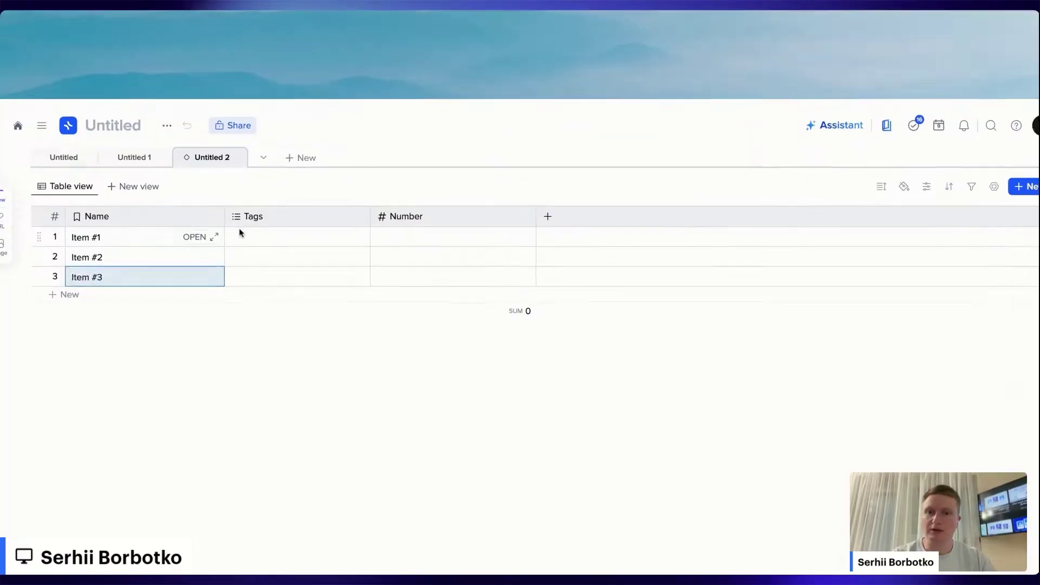
Delete the Tags and Number columns from the table
{"action": "left_click", "coordinate": [349, 219]}
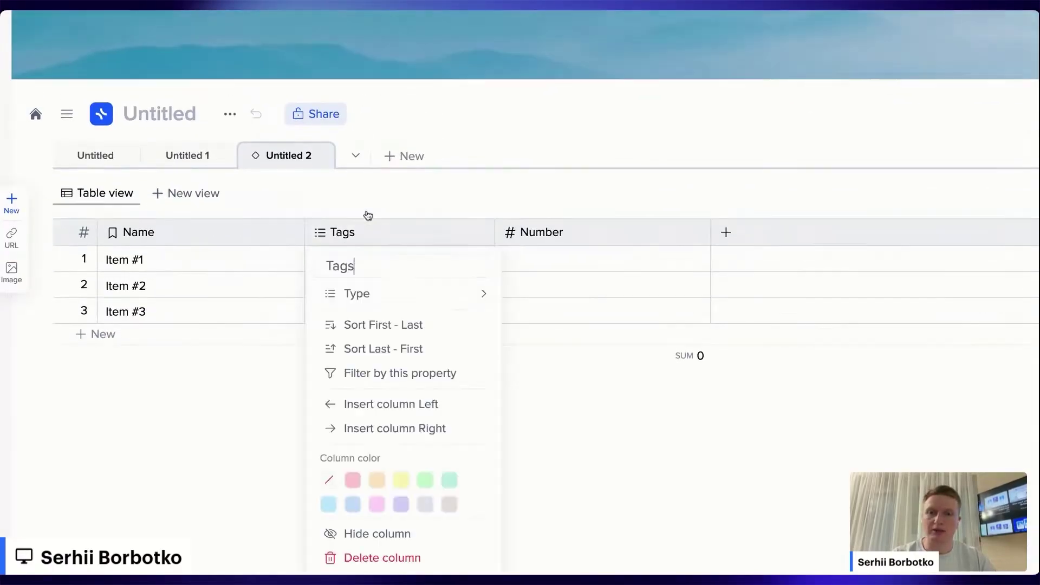
{"action": "left_click", "coordinate": [389, 557]}
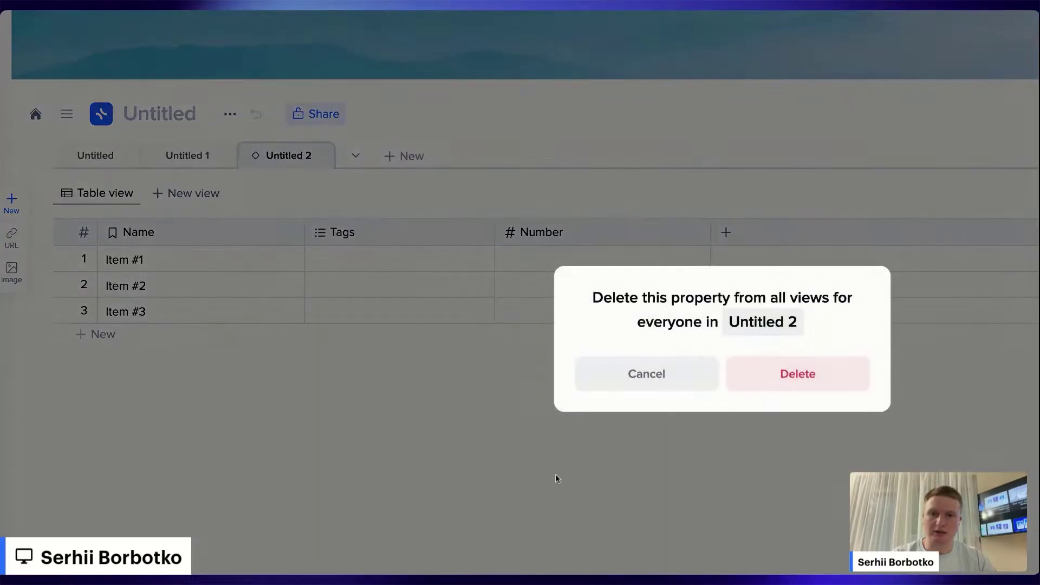
{"action": "left_click", "coordinate": [807, 373]}
{"action": "left_click", "coordinate": [421, 234]}
{"action": "left_click", "coordinate": [450, 558]}
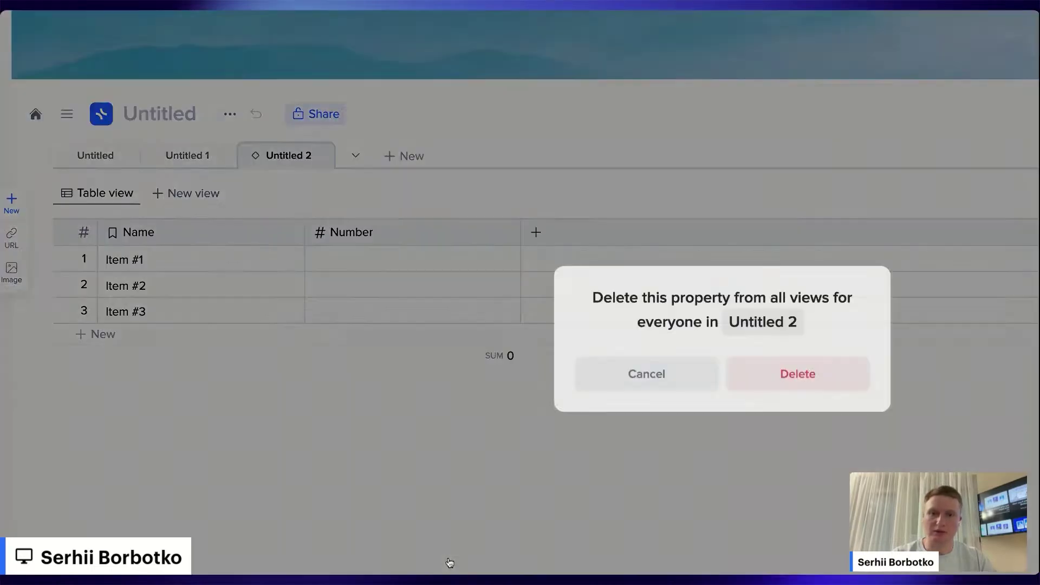
{"action": "left_click", "coordinate": [794, 376]}
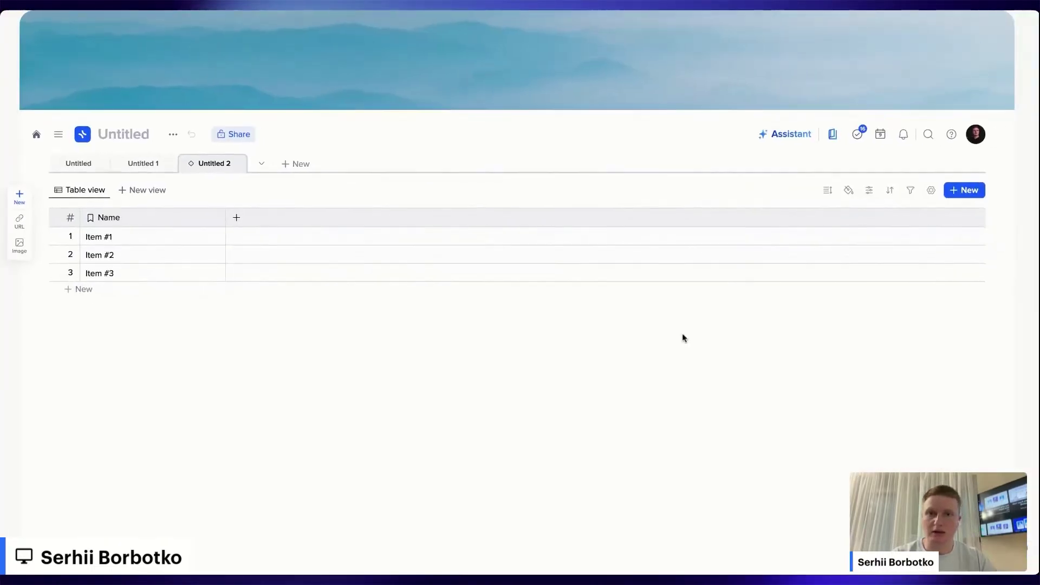
Add a Select column named Area beside the Name column
{"action": "left_click", "coordinate": [237, 218]}
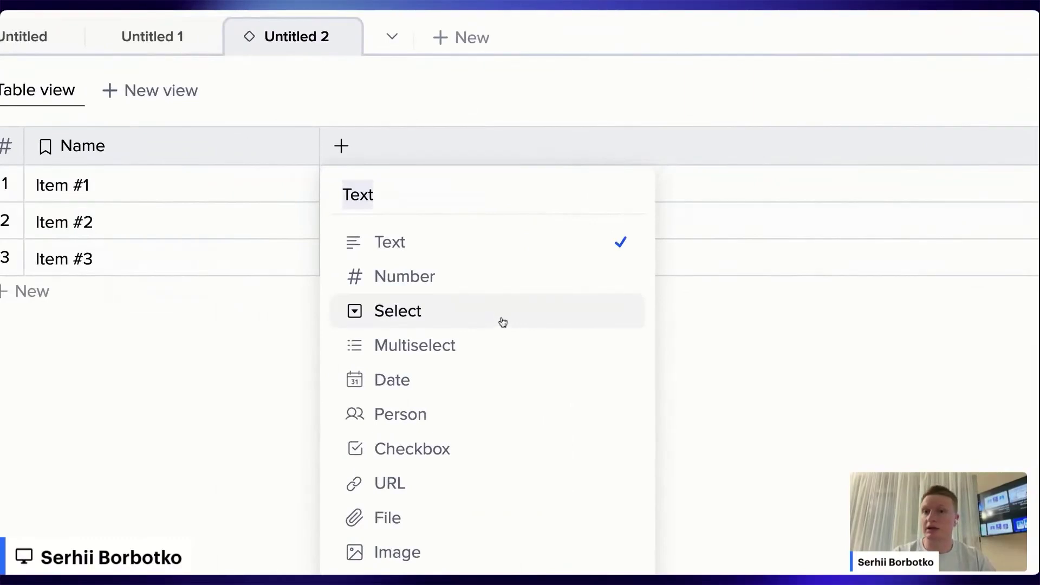
{"action": "left_click", "coordinate": [500, 326]}
{"action": "left_click_drag", "start_coordinate": [416, 196], "coordinate": [318, 199]}
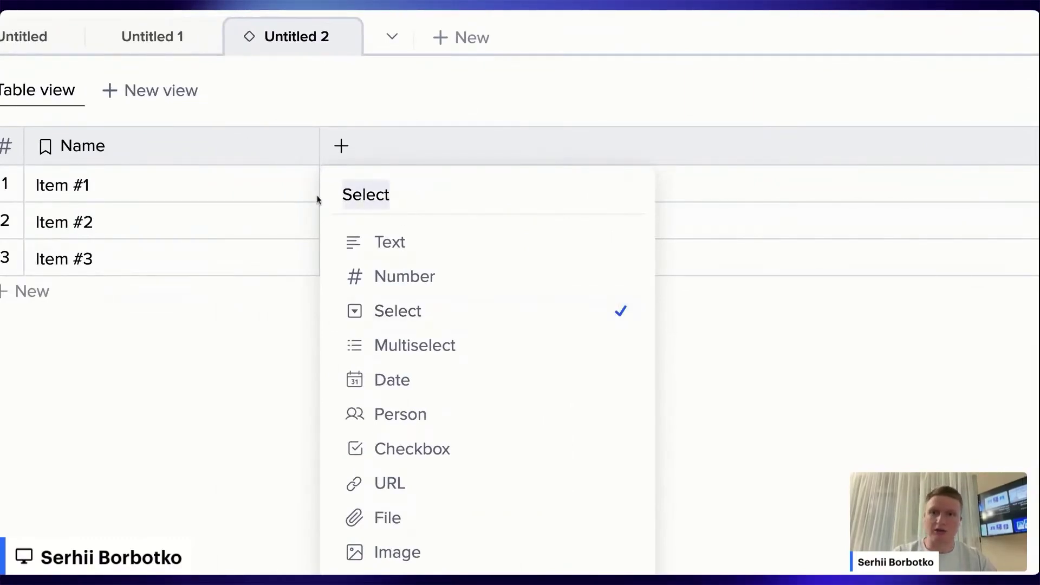
{"action": "type", "text": "Area"}
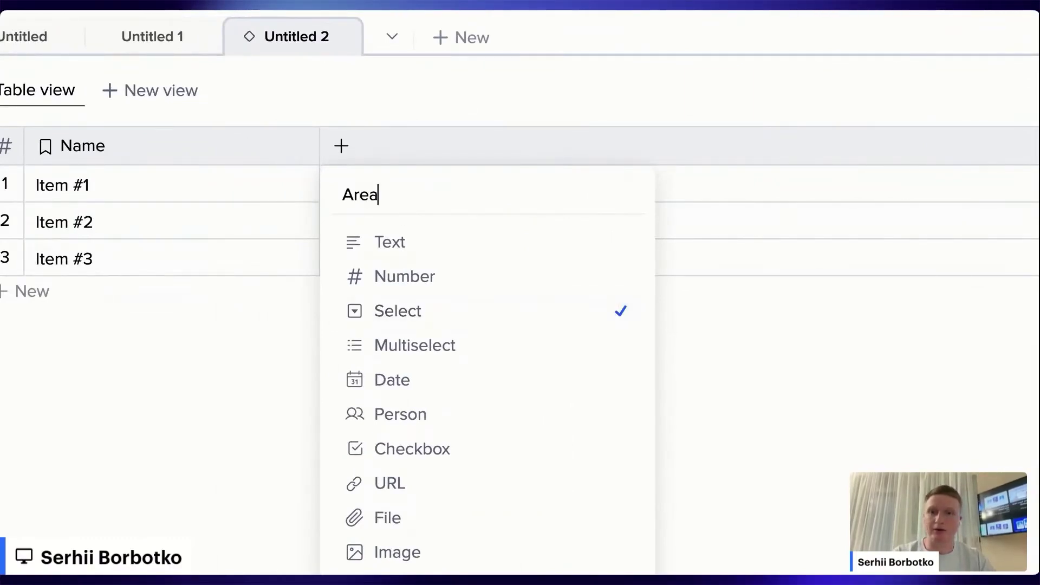
{"action": "key", "text": "Return"}
Create the option Personal in the Area cell of Item #1
{"action": "left_click", "coordinate": [361, 172]}
{"action": "left_click", "coordinate": [362, 174]}
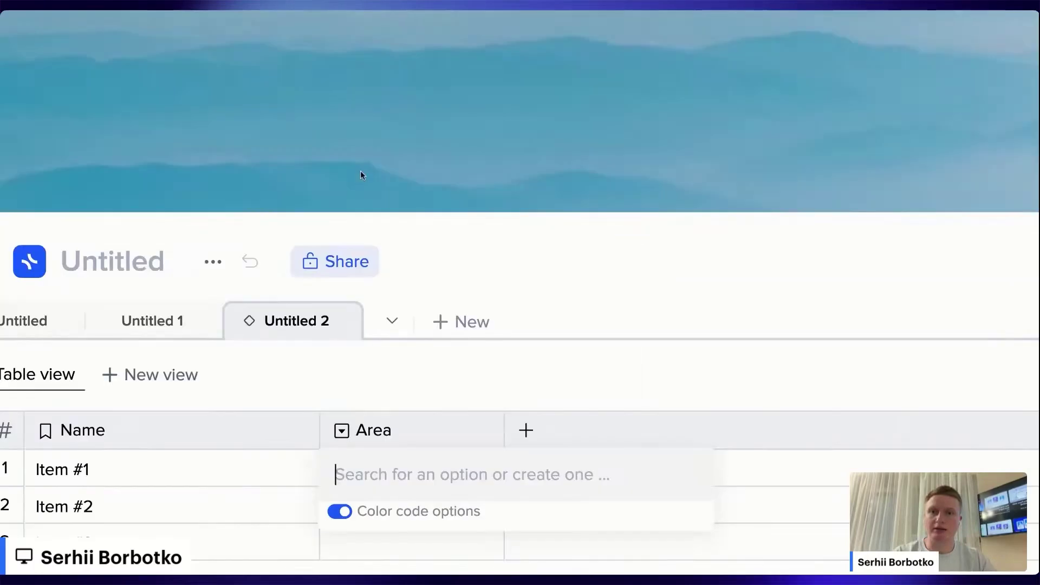
{"action": "type", "text": "Persona;"}
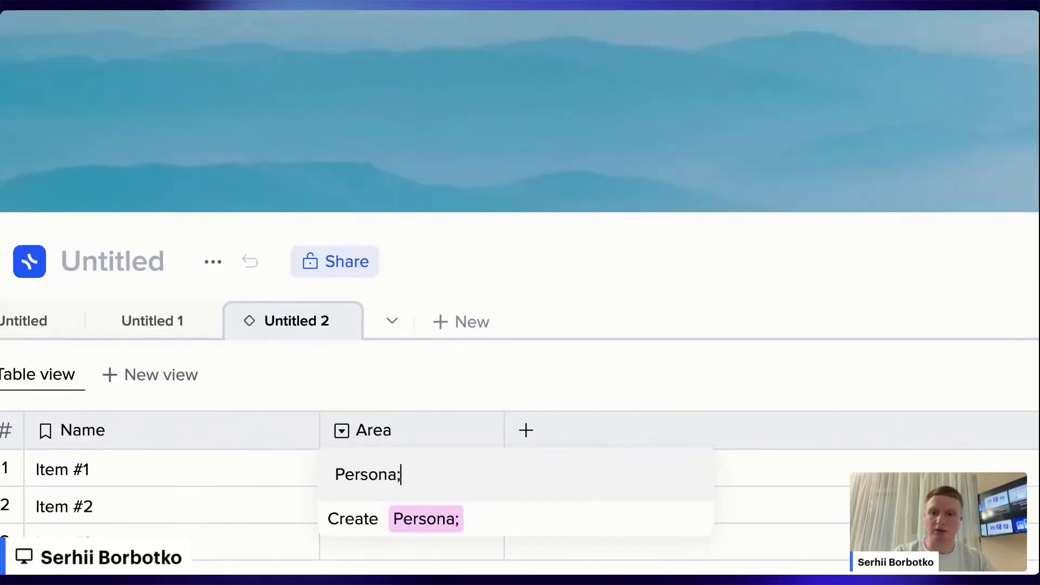
{"action": "key", "text": "BackSpace"}
{"action": "type", "text": "l"}
{"action": "key", "text": "Return"}
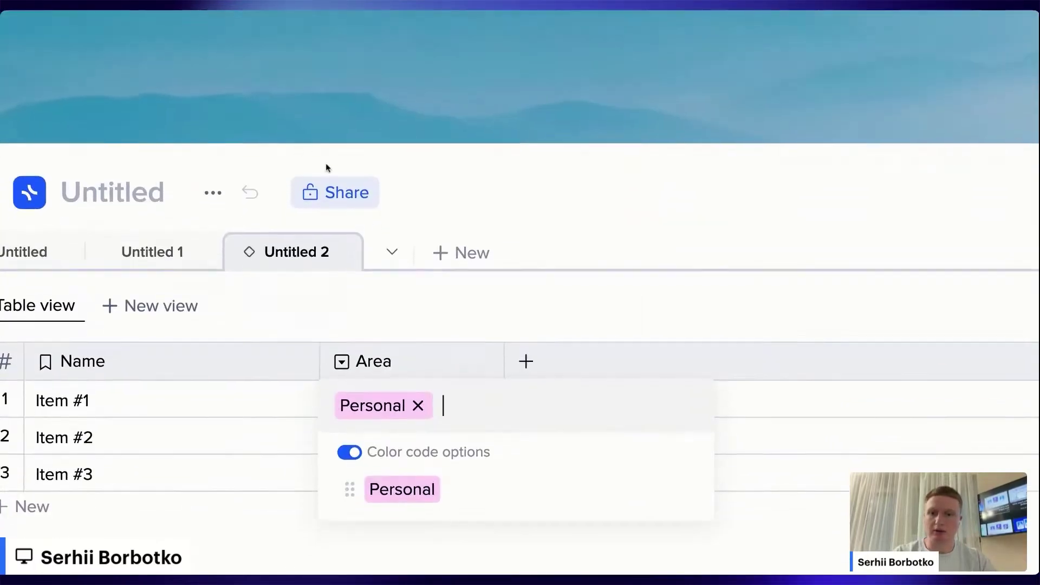
{"action": "left_click", "coordinate": [479, 213]}
Create the option Home in the Area cell of Item #2
{"action": "left_click", "coordinate": [408, 428]}
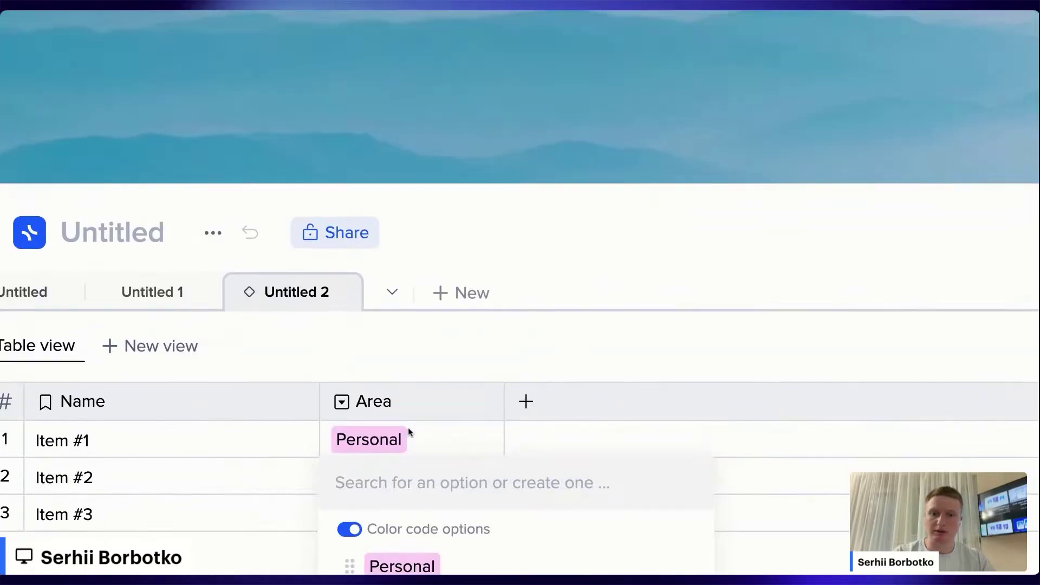
{"action": "type", "text": "Home"}
{"action": "key", "text": "Return"}
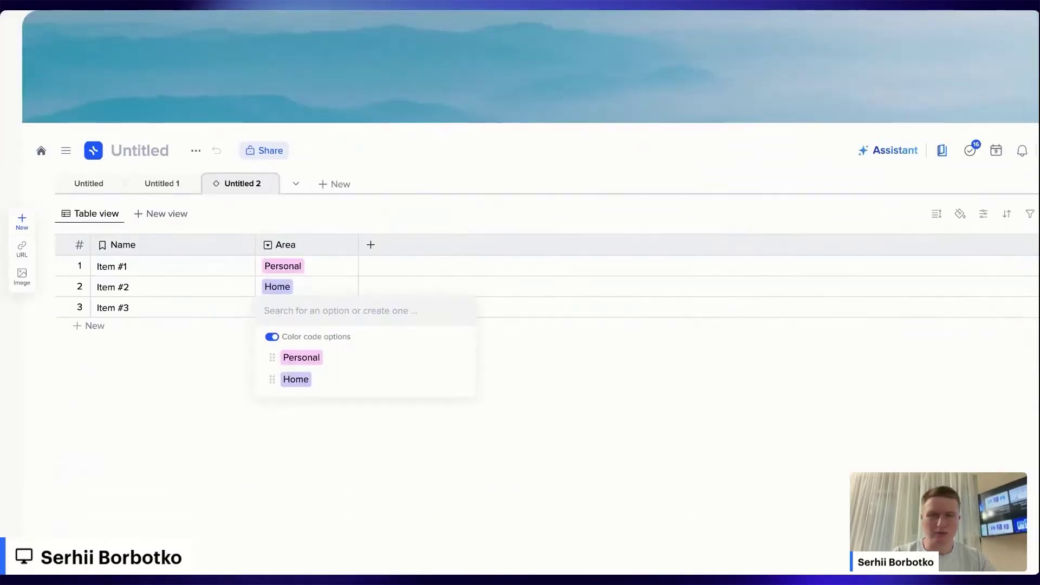
Rename the Home option of the Area column to Family
{"action": "left_click", "coordinate": [313, 280]}
{"action": "left_click", "coordinate": [313, 280]}
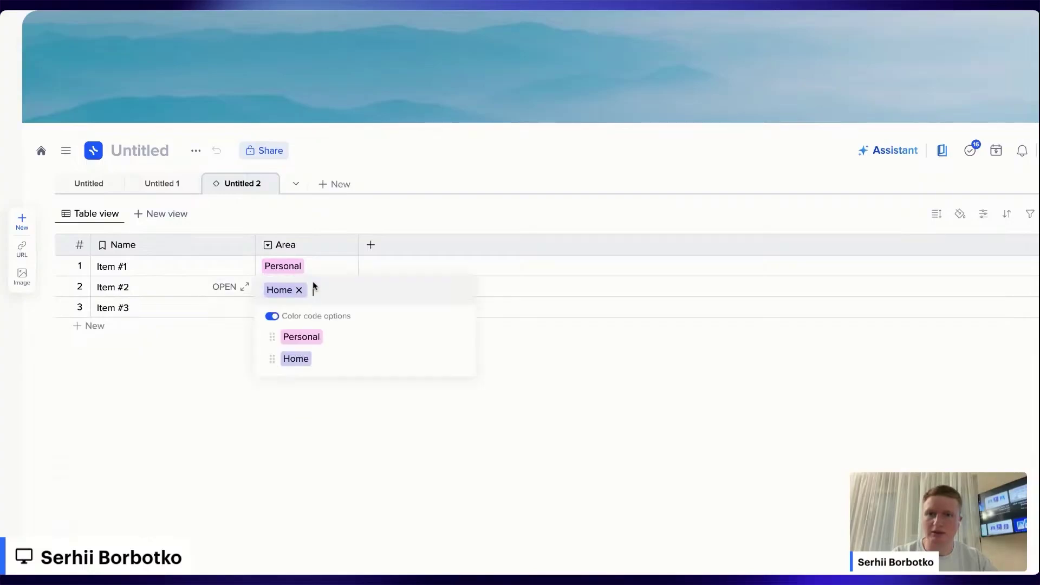
{"action": "left_click", "coordinate": [459, 359]}
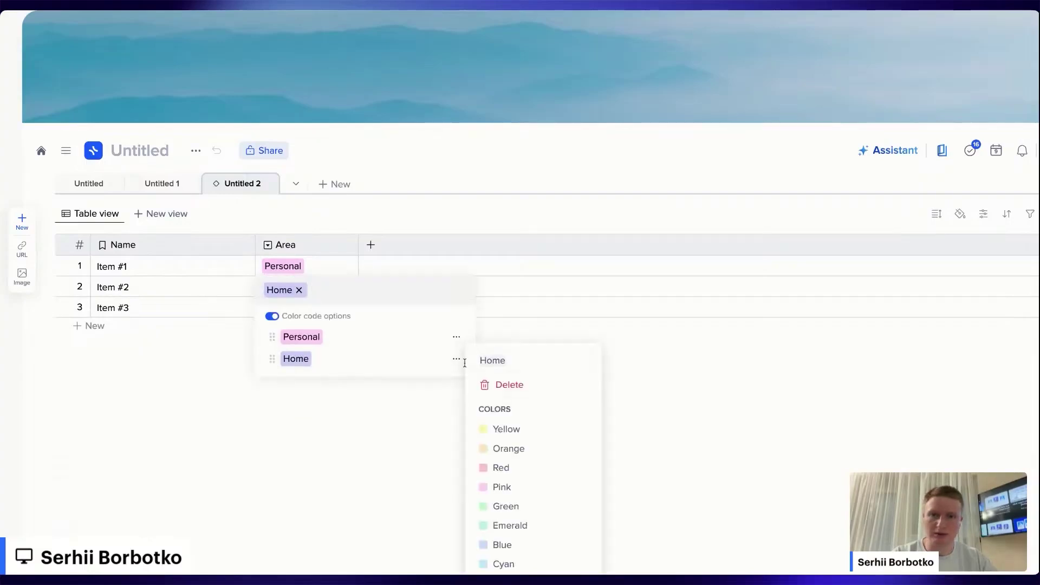
{"action": "key", "text": "BackSpace"}
{"action": "key", "text": "BackSpace"}
{"action": "key", "text": "BackSpace"}
{"action": "key", "text": "BackSpace"}
{"action": "type", "text": "Family"}
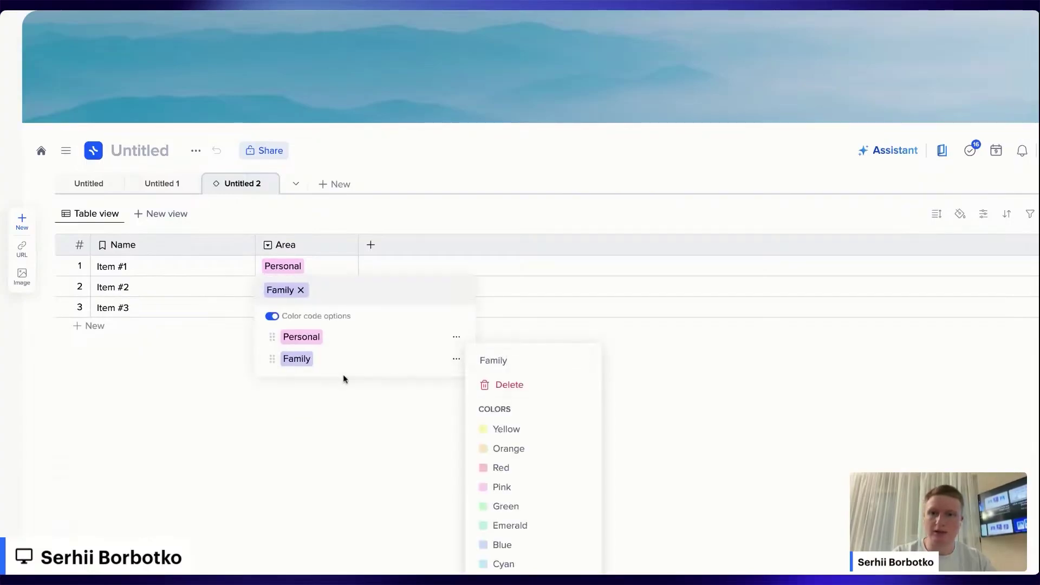
{"action": "key", "text": "Escape"}
{"action": "key", "text": "Escape"}
Create the option Work in the Area cell of Item #3
{"action": "left_click", "coordinate": [288, 241]}
{"action": "left_click", "coordinate": [288, 242]}
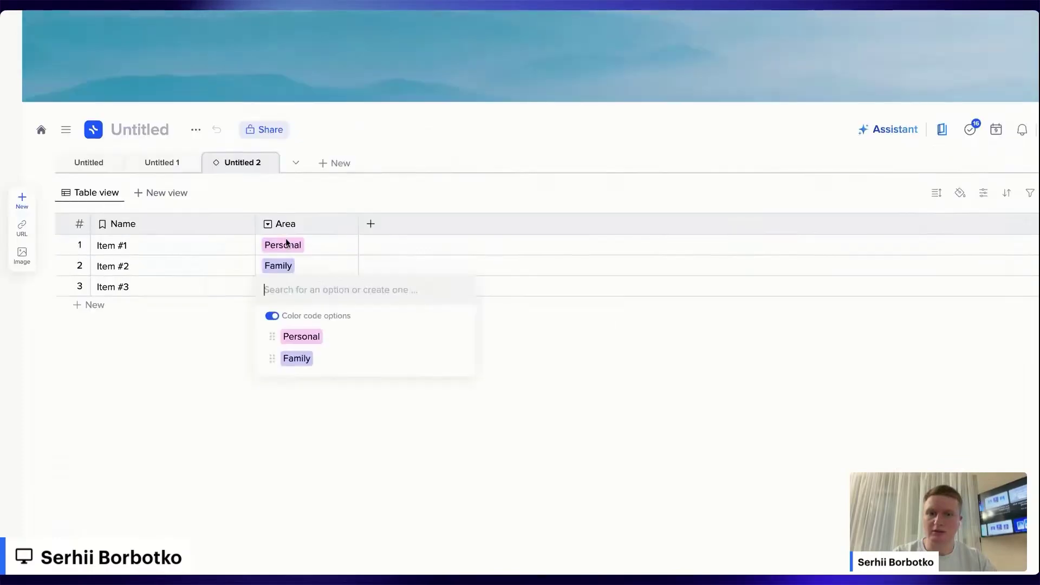
{"action": "type", "text": "Work"}
{"action": "key", "text": "Return"}
{"action": "left_click", "coordinate": [462, 534]}
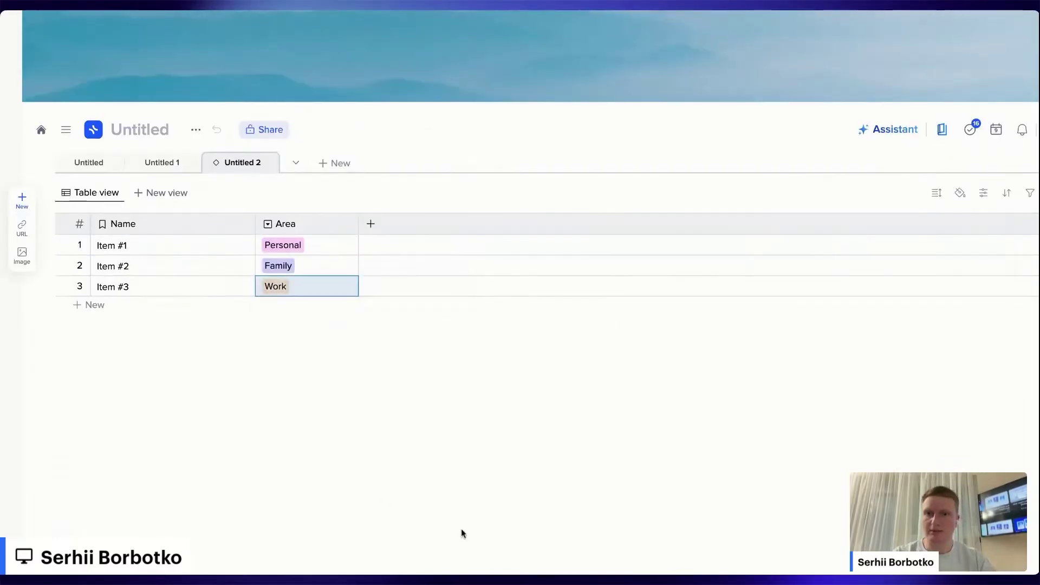
{"action": "left_click", "coordinate": [462, 534]}
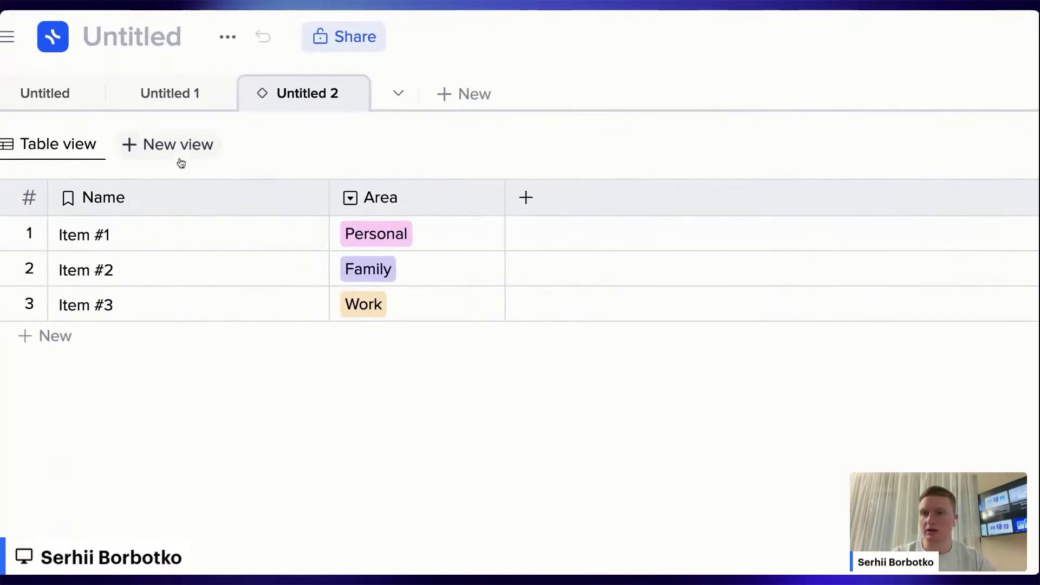
Add a Board view of the table grouped by the Area property
{"action": "left_click", "coordinate": [184, 149]}
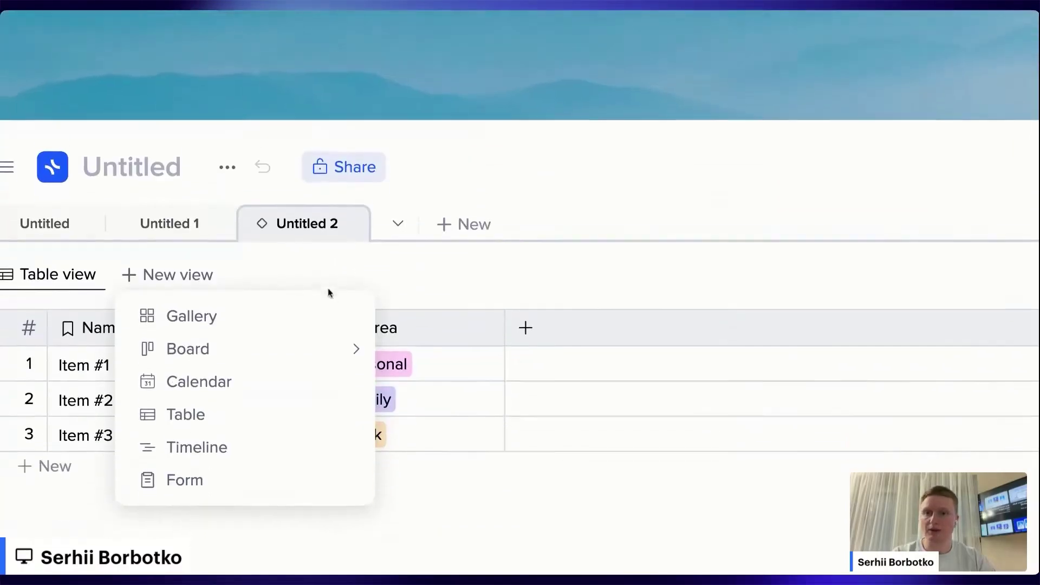
{"action": "mouse_move", "coordinate": [276, 323]}
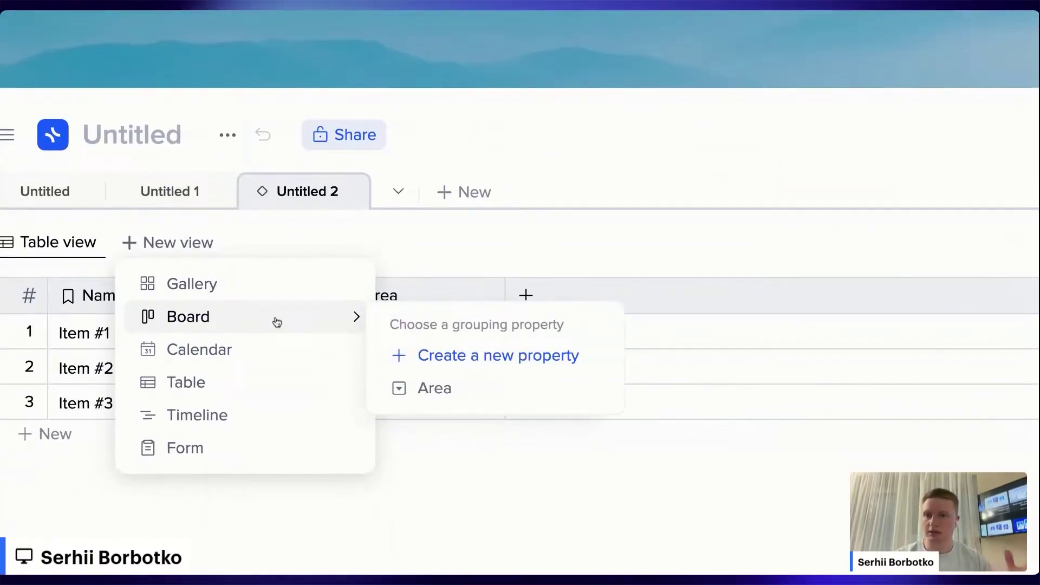
{"action": "left_click", "coordinate": [462, 400]}
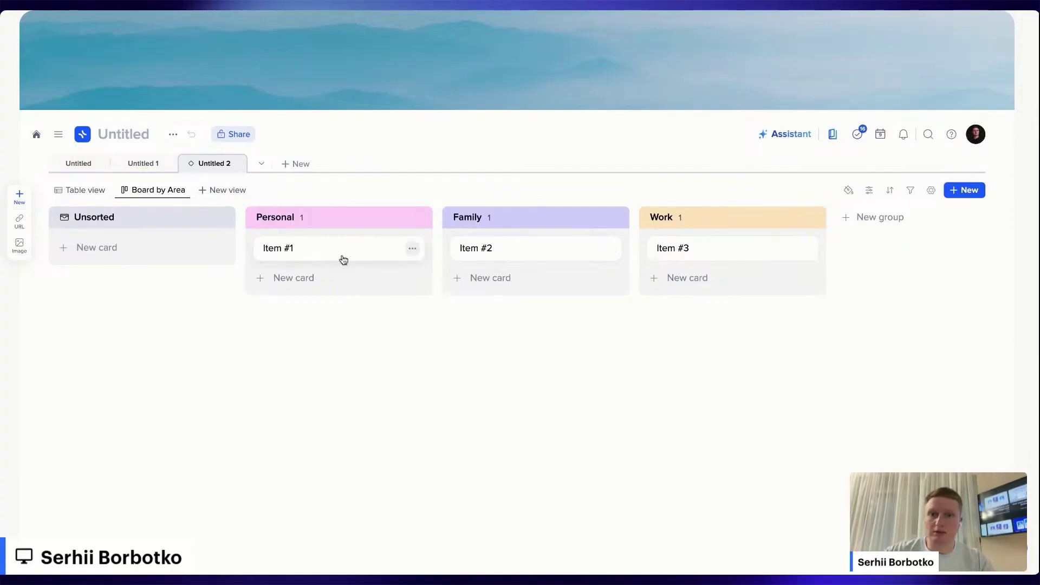
Move the Item #1 and Item #2 cards to the Work group and return to the table view
{"action": "left_click_drag", "start_coordinate": [332, 258], "coordinate": [678, 247]}
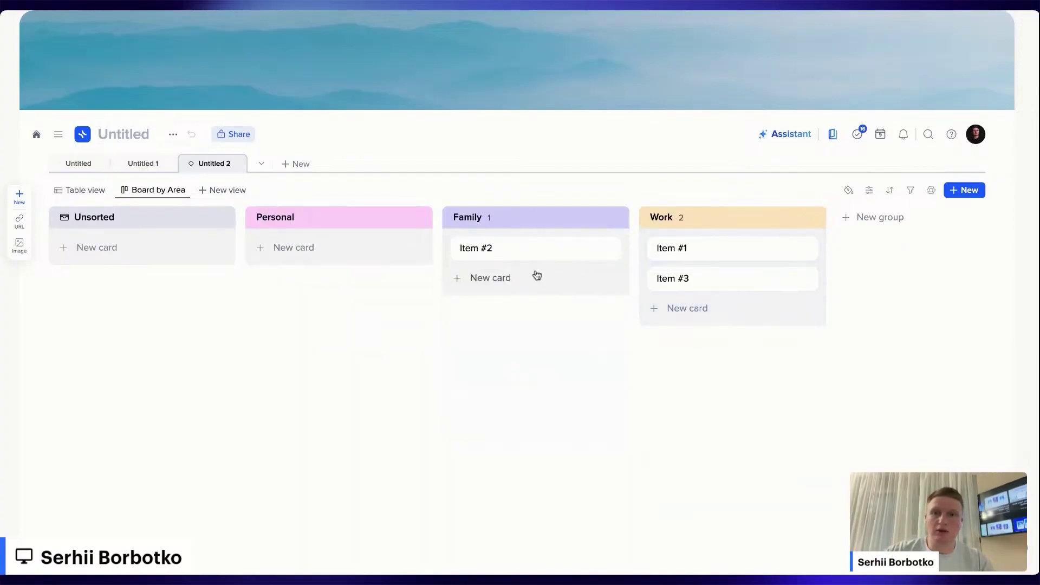
{"action": "left_click_drag", "start_coordinate": [535, 250], "coordinate": [731, 284]}
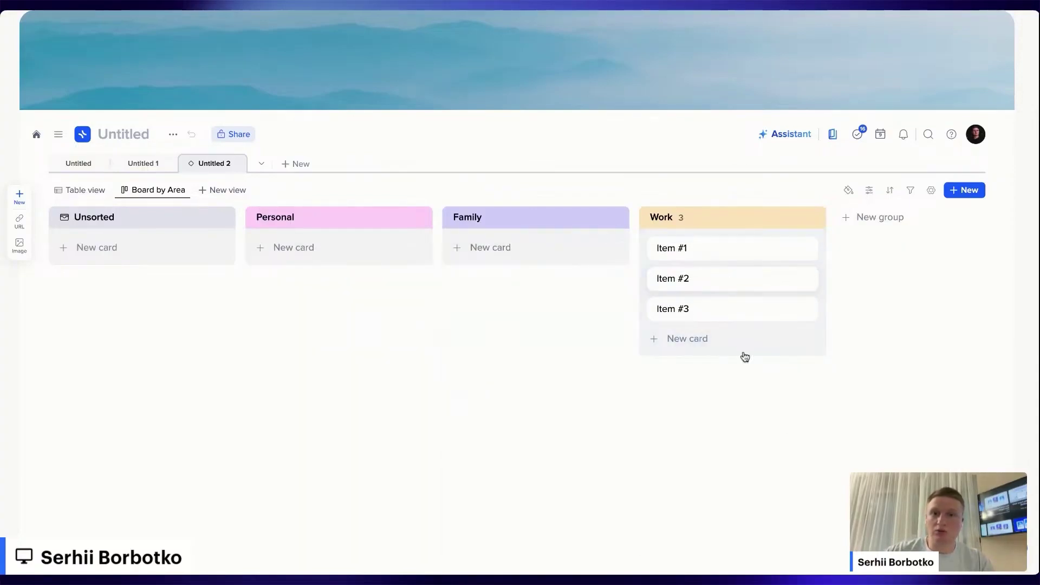
{"action": "left_click", "coordinate": [83, 190]}
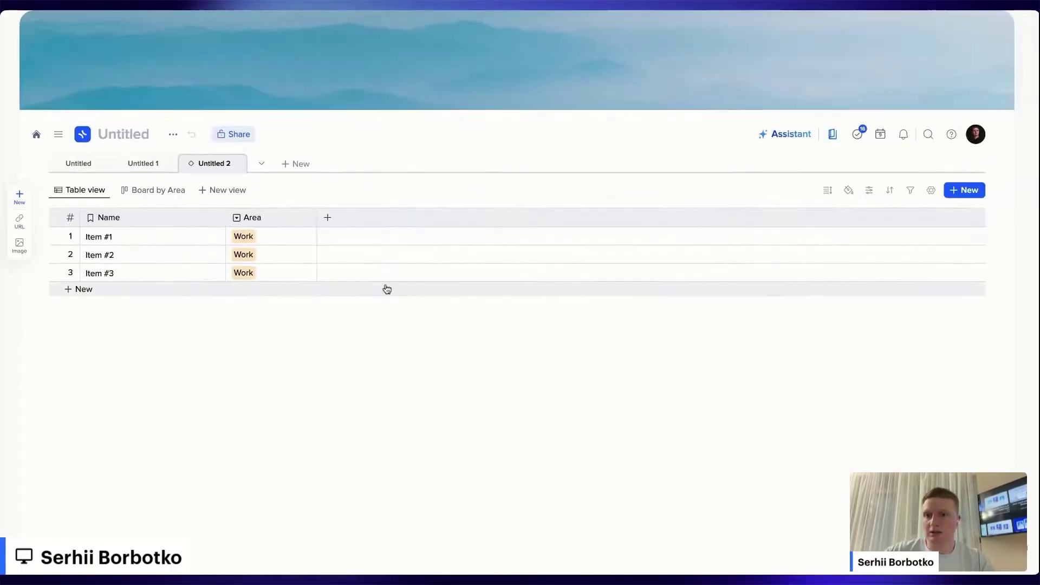
Add a Multiselect column with its default name beside the Area column
{"action": "left_click", "coordinate": [369, 244]}
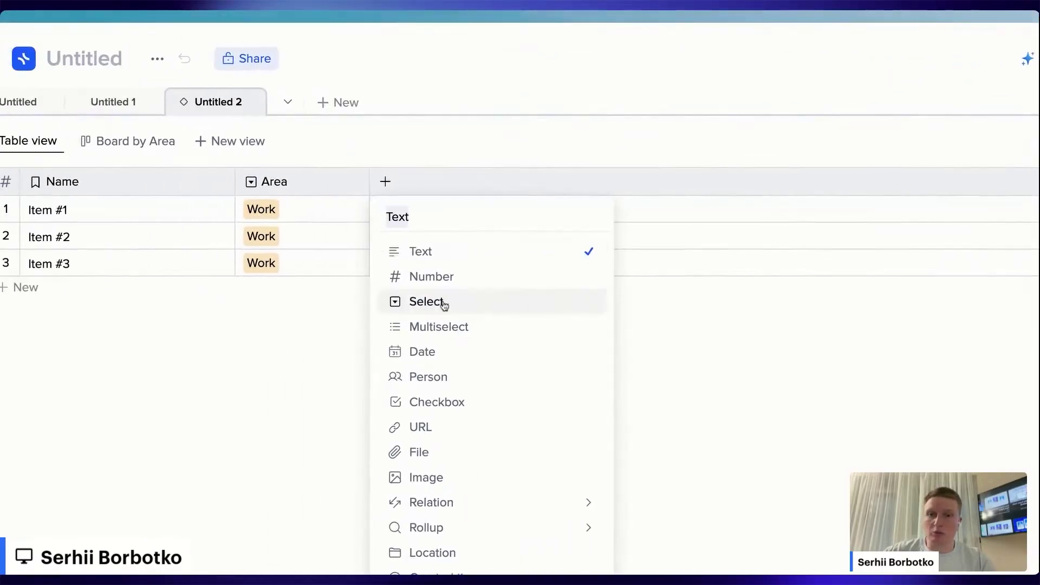
{"action": "left_click", "coordinate": [482, 334]}
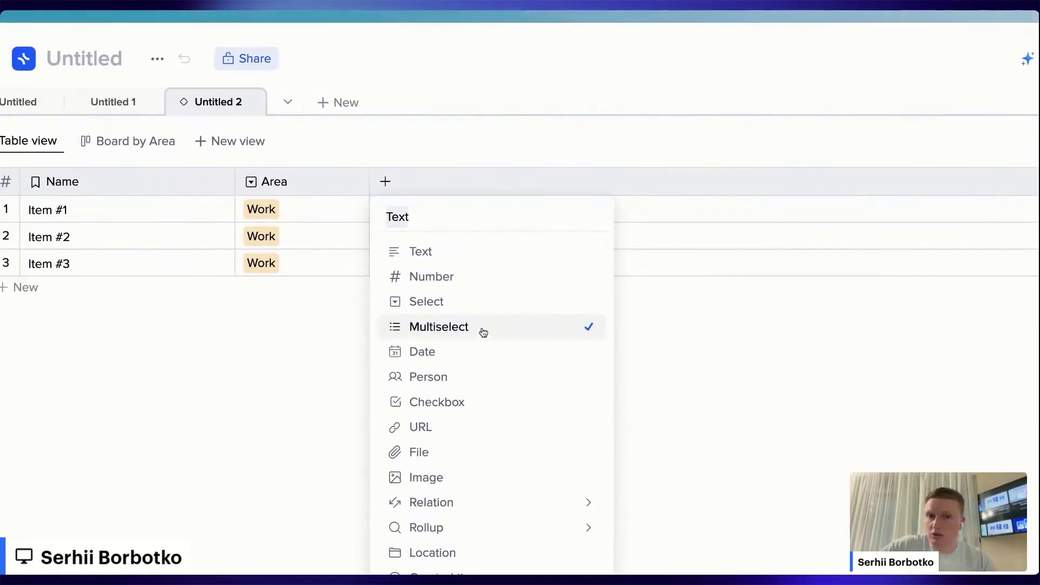
{"action": "left_click", "coordinate": [681, 374]}
Create the options Option 1 and Option 2 in the Multiselect cell of Item #1
{"action": "left_click", "coordinate": [488, 210]}
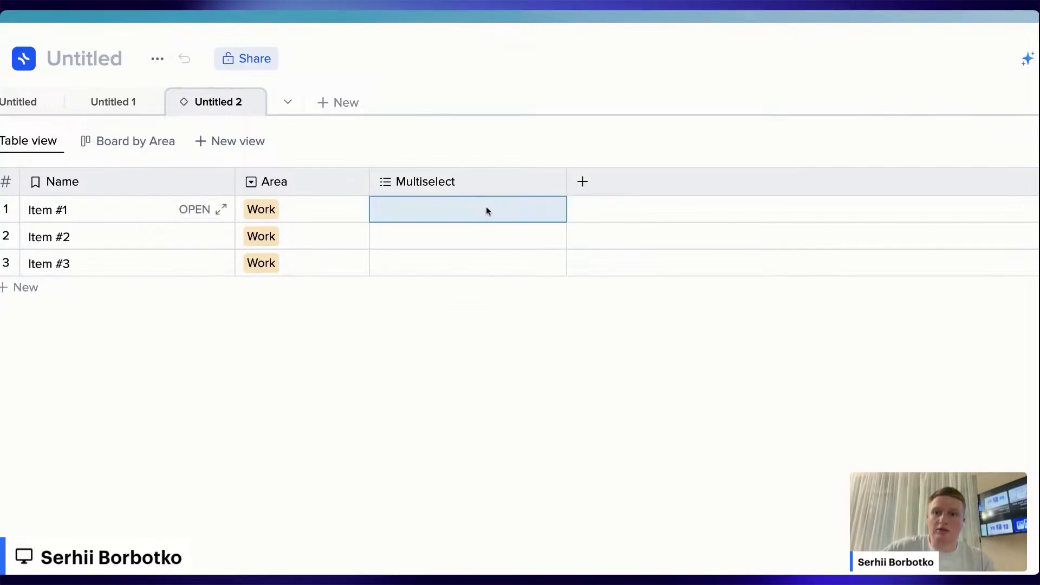
{"action": "type", "text": "Option 1"}
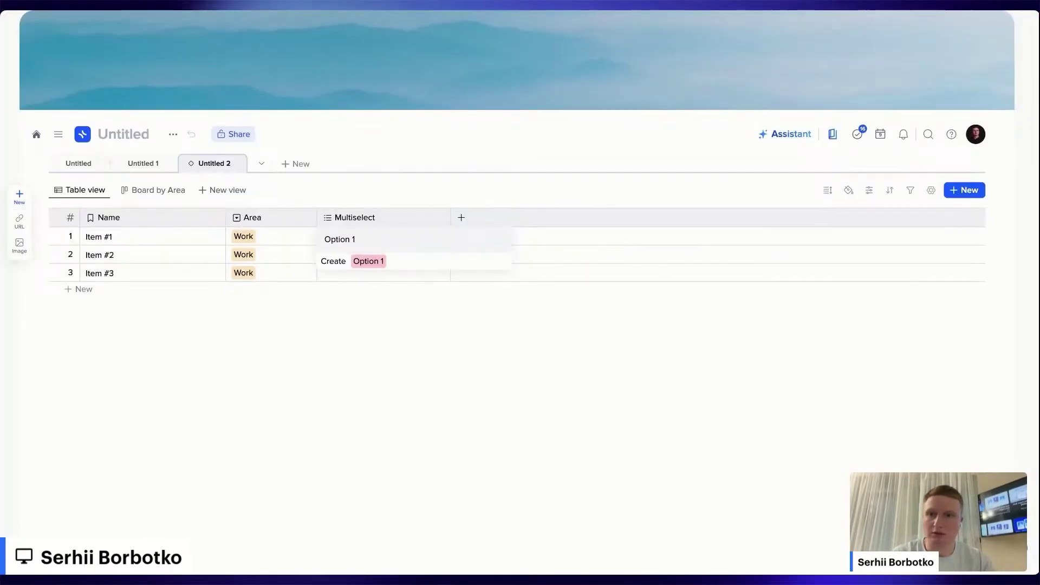
{"action": "key", "text": "Return"}
{"action": "type", "text": "Option 1"}
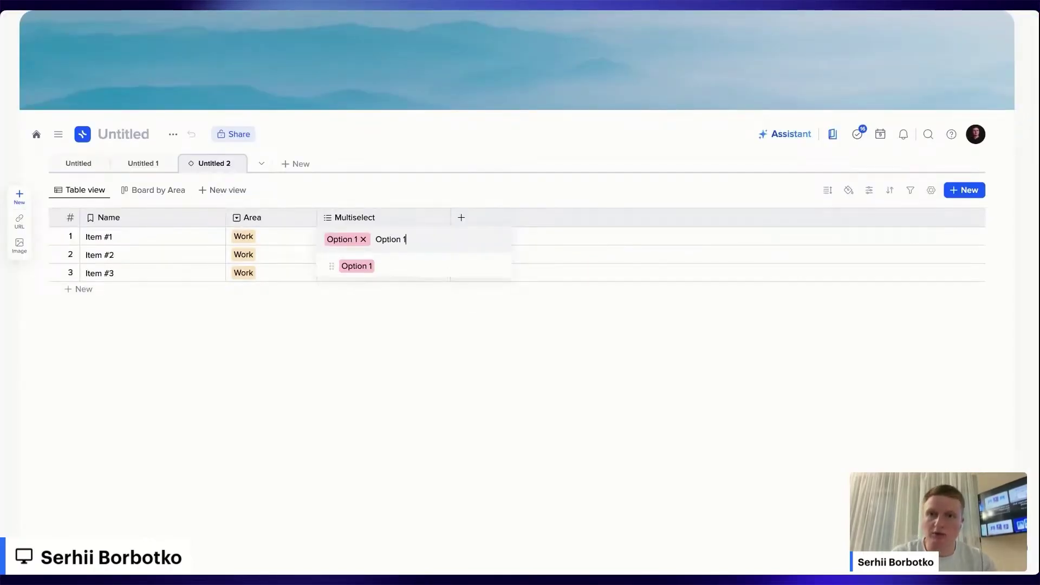
{"action": "key", "text": "BackSpace"}
{"action": "type", "text": "2"}
{"action": "key", "text": "Return"}
{"action": "key", "text": "Escape"}
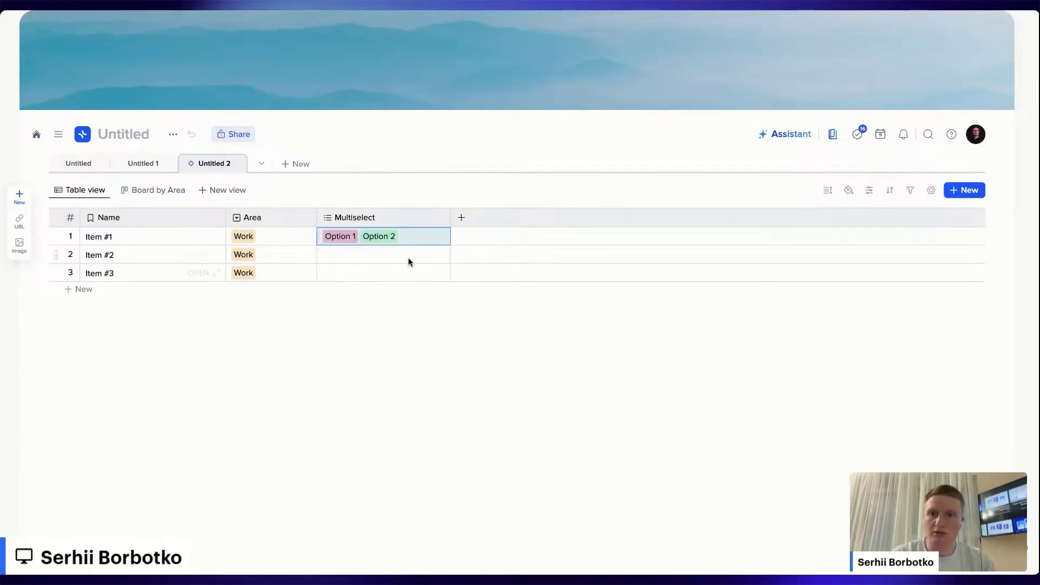
Create the option Option 3 in the Multiselect cell of Item #2
{"action": "key", "text": "Return"}
{"action": "type", "text": "Option 3"}
{"action": "key", "text": "Return"}
{"action": "key", "text": "Escape"}
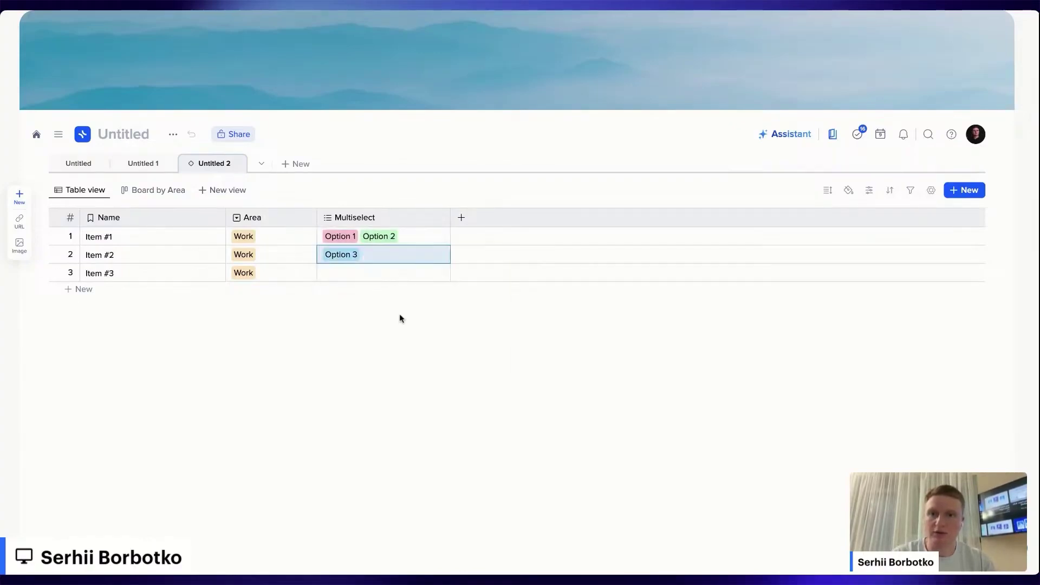
Create the option Option 4 in the Multiselect cell of Item #3
{"action": "left_click", "coordinate": [391, 278]}
{"action": "key", "text": "Return"}
{"action": "type", "text": "Option 4"}
{"action": "key", "text": "Return"}
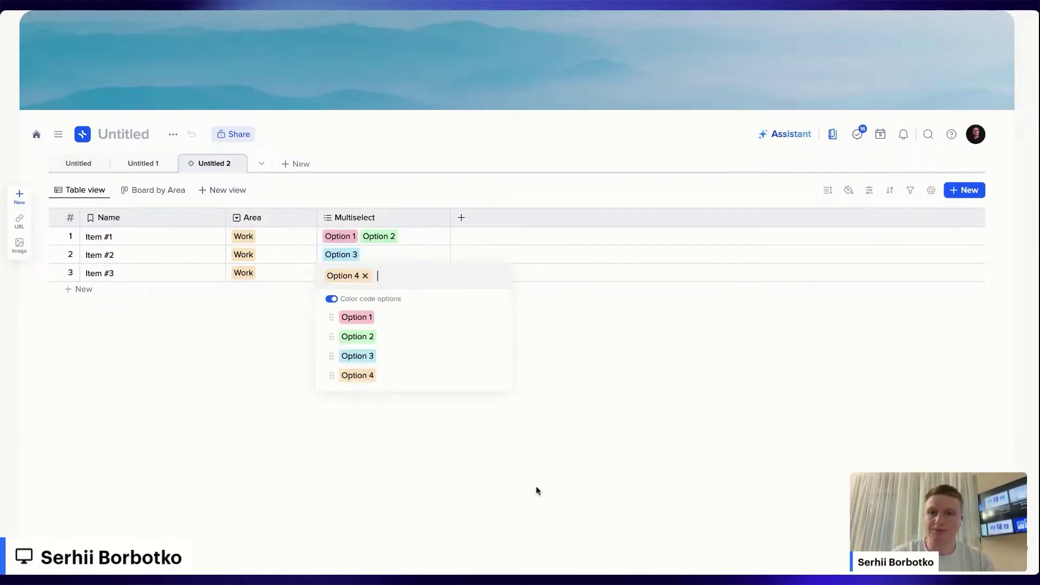
{"action": "key", "text": "Escape"}
Add a second Board view of the table grouped by the Multiselect property
{"action": "left_click", "coordinate": [223, 190]}
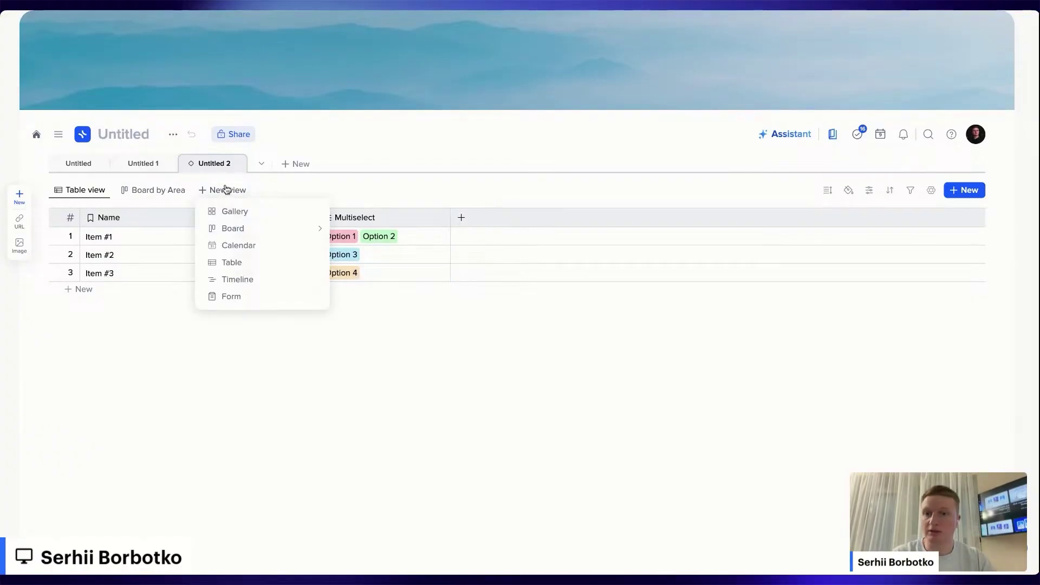
{"action": "mouse_move", "coordinate": [251, 228]}
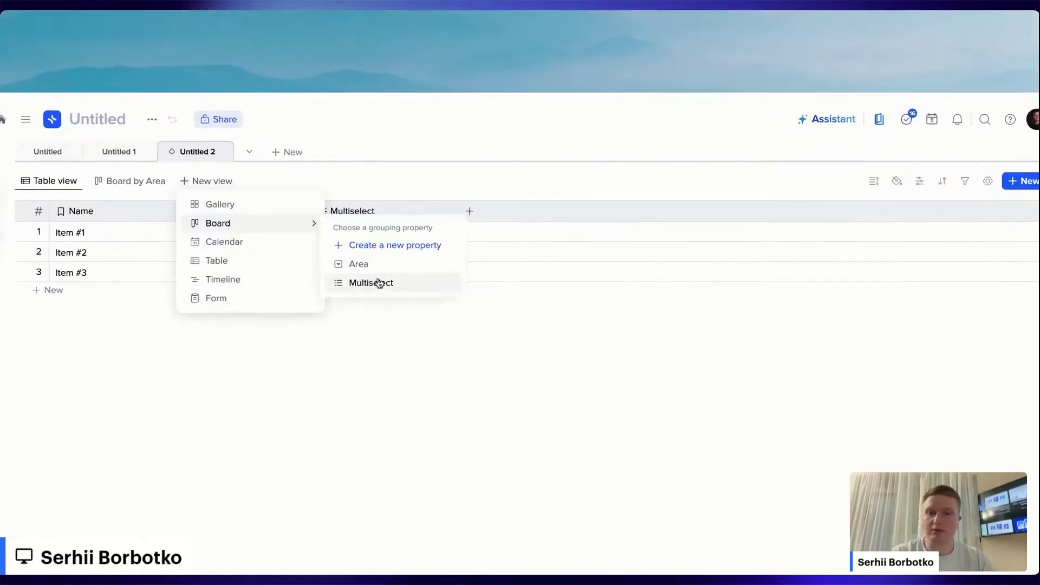
{"action": "left_click", "coordinate": [379, 282]}
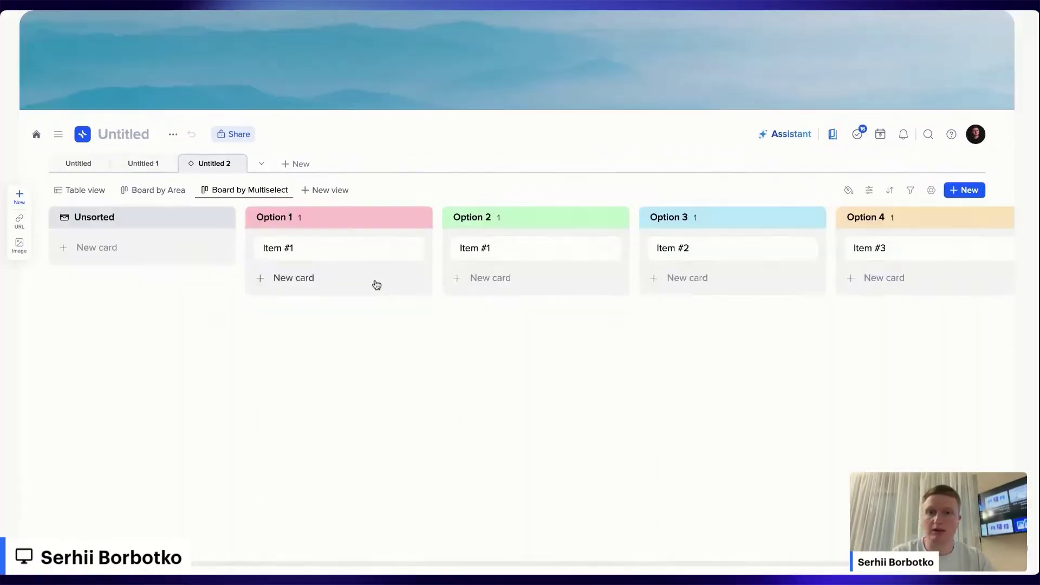
Move the Item #2 card from the Option 3 group to the Option 2 group on the Multiselect board
{"action": "scroll", "coordinate": [607, 334], "scroll_direction": "right", "scroll_amount": 3}
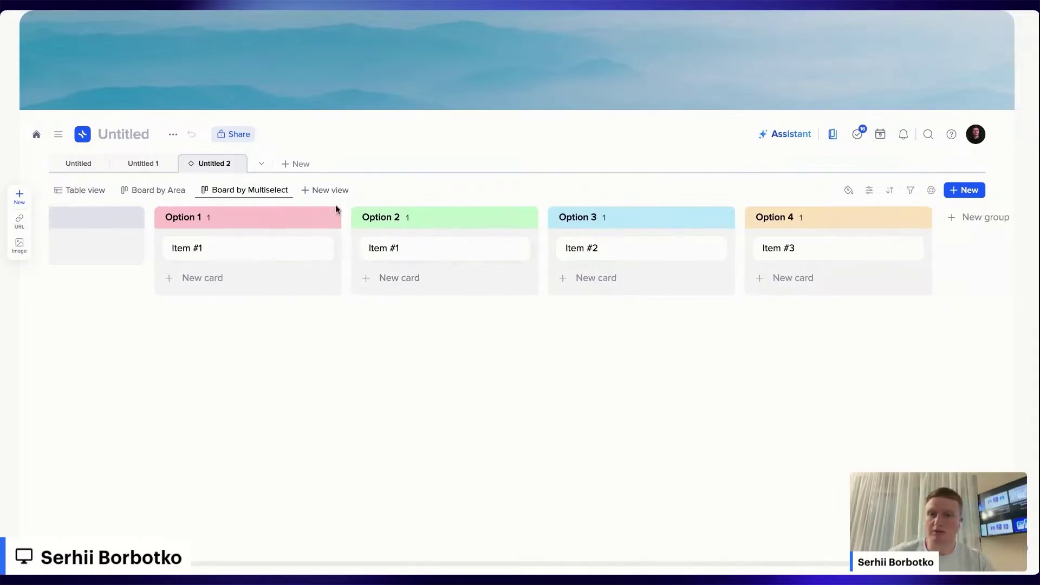
{"action": "left_click_drag", "start_coordinate": [680, 258], "coordinate": [501, 264]}
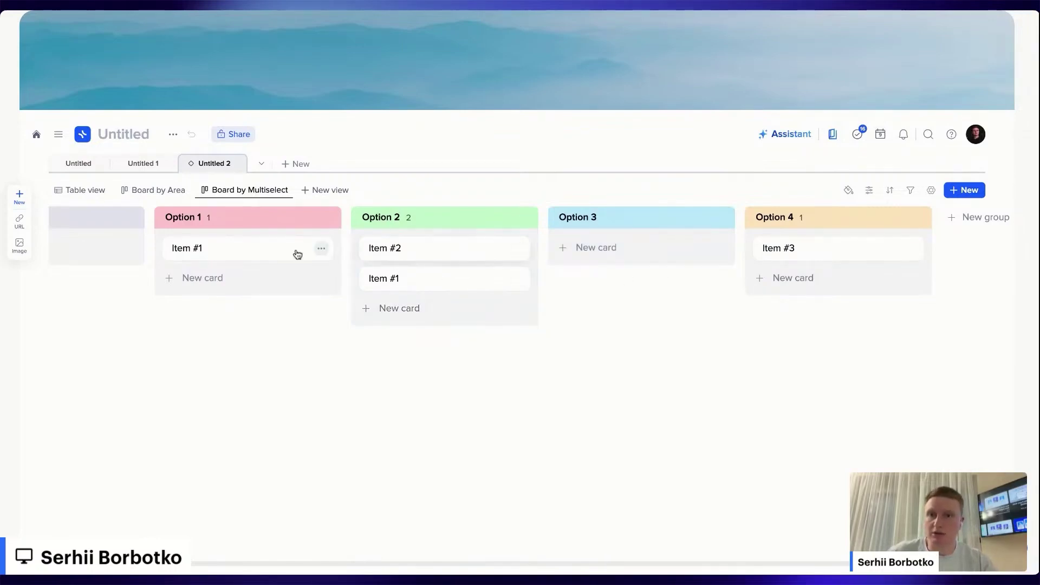
Return to the Table view and add a Date property column after Multiselect
{"action": "left_click", "coordinate": [80, 189]}
{"action": "left_click", "coordinate": [465, 217]}
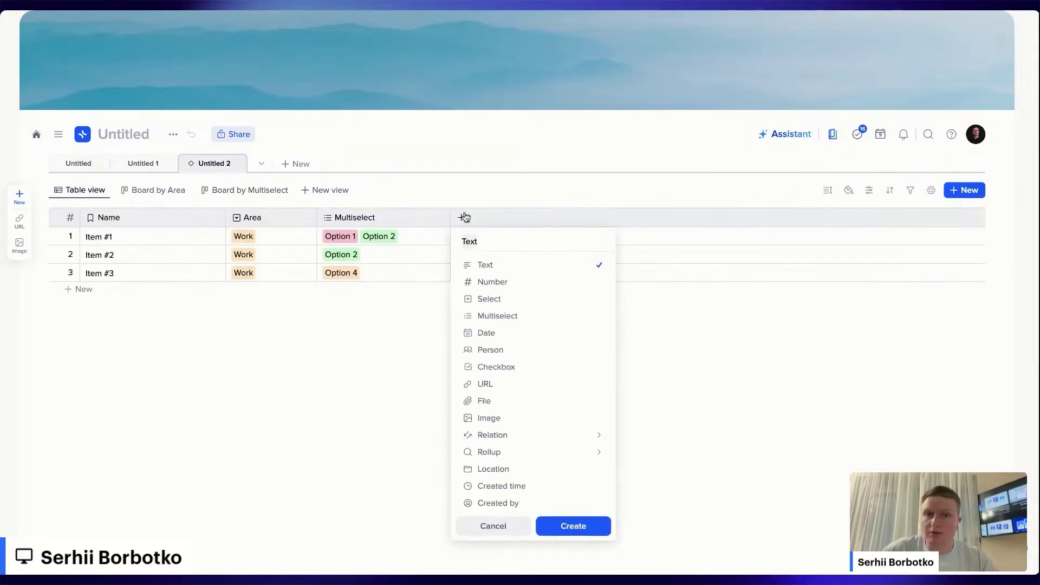
{"action": "left_click", "coordinate": [331, 191]}
{"action": "left_click", "coordinate": [330, 191]}
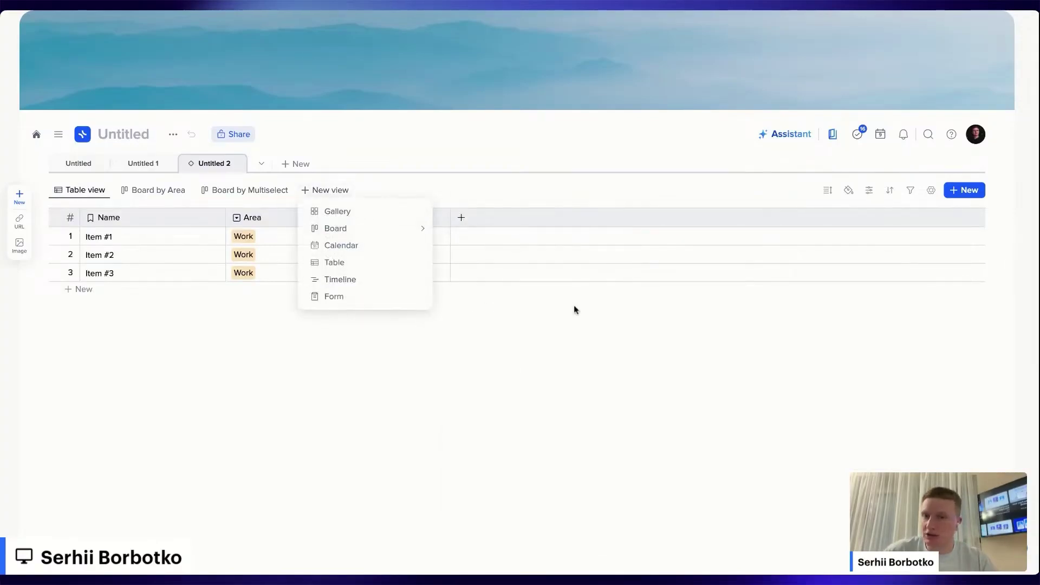
{"action": "left_click", "coordinate": [515, 257]}
{"action": "left_click", "coordinate": [461, 218]}
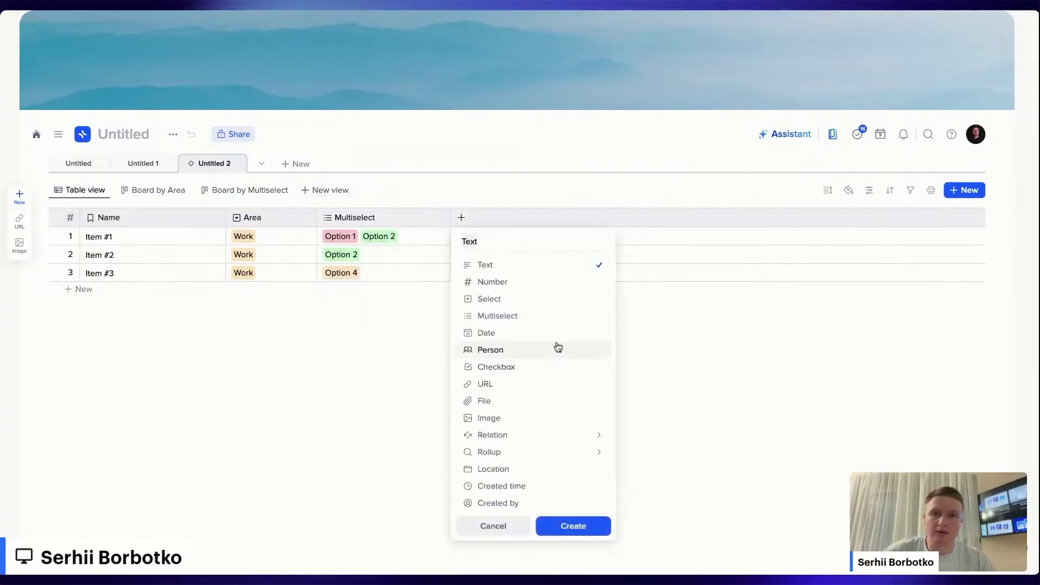
{"action": "left_click", "coordinate": [557, 334]}
{"action": "left_click", "coordinate": [603, 523]}
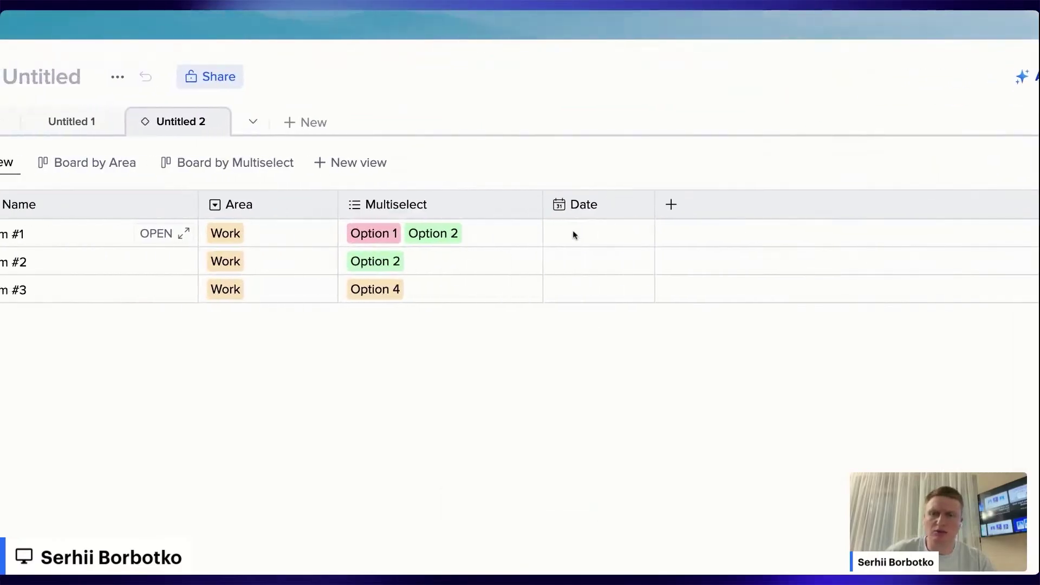
Set the dates of Item #1, Item #2 and Item #3 to Jul 9, Jul 10 and Jul 11, 2025
{"action": "left_click", "coordinate": [575, 238]}
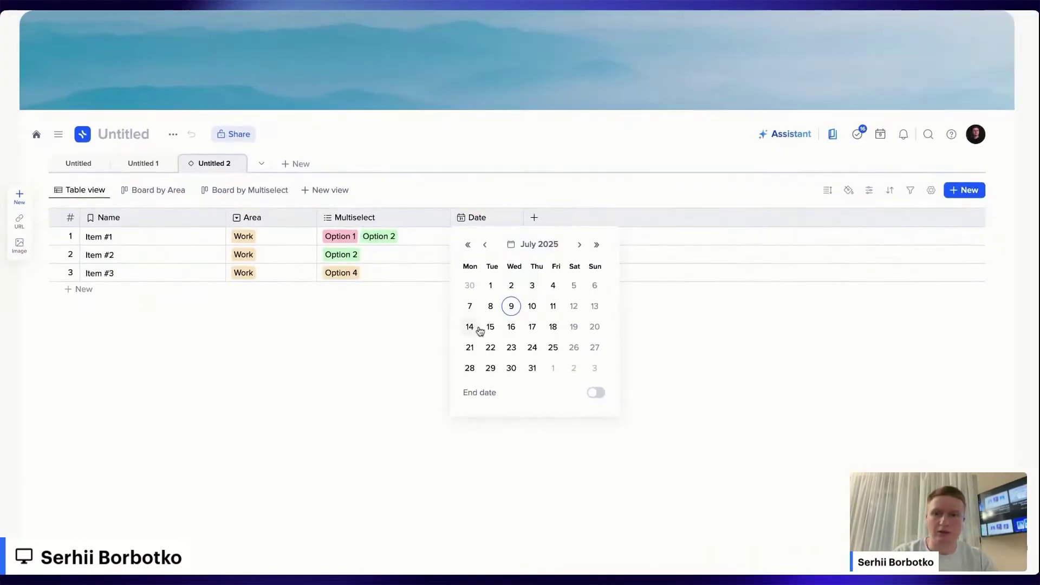
{"action": "left_click", "coordinate": [527, 315]}
{"action": "left_click", "coordinate": [483, 259]}
{"action": "left_click", "coordinate": [469, 249]}
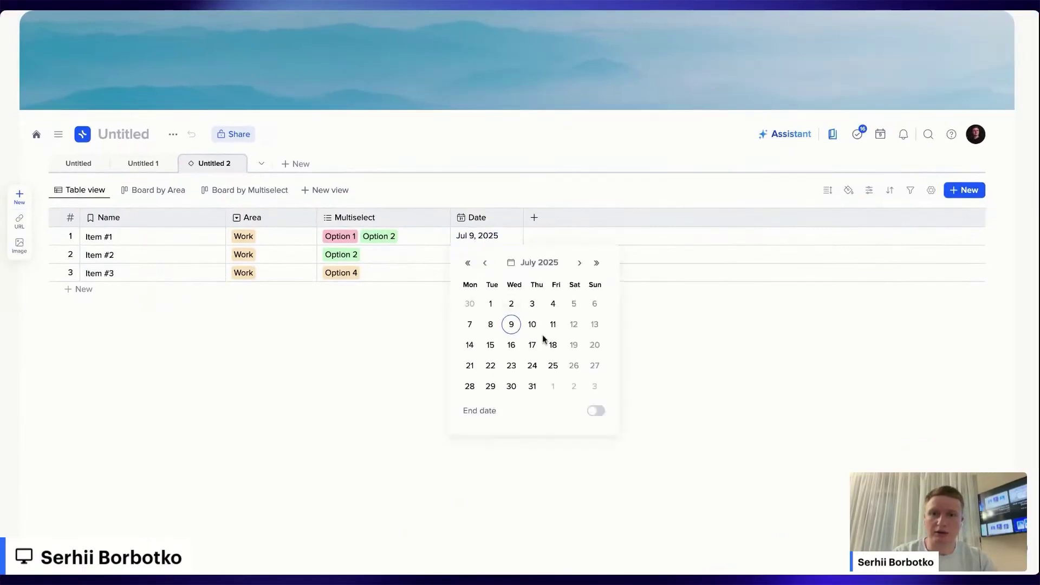
{"action": "left_click", "coordinate": [535, 327]}
{"action": "left_click", "coordinate": [470, 278]}
{"action": "left_click", "coordinate": [470, 275]}
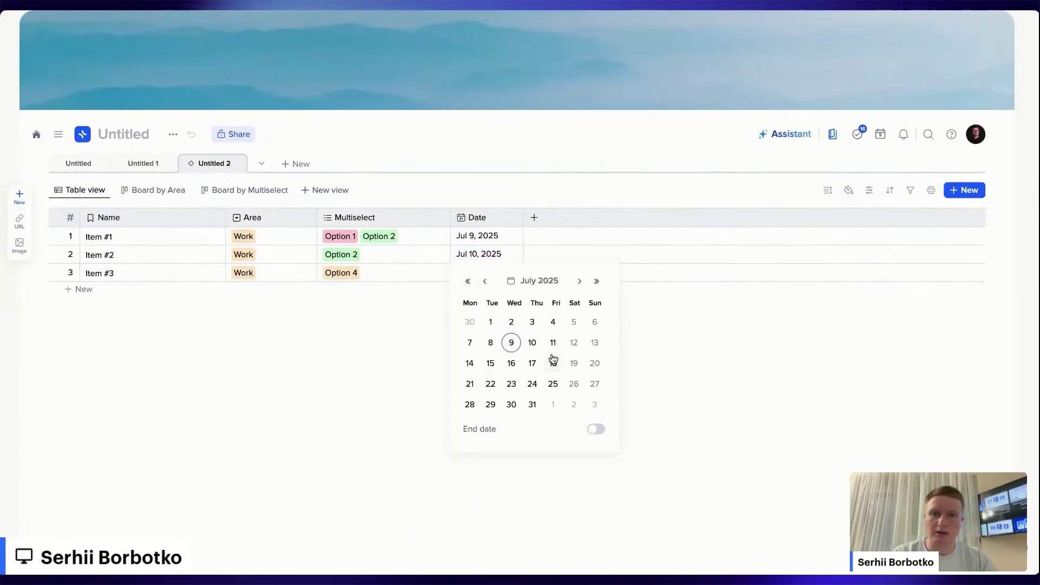
{"action": "left_click", "coordinate": [556, 343]}
Add a Calendar view of the table grouped by the Date property
{"action": "left_click", "coordinate": [317, 190]}
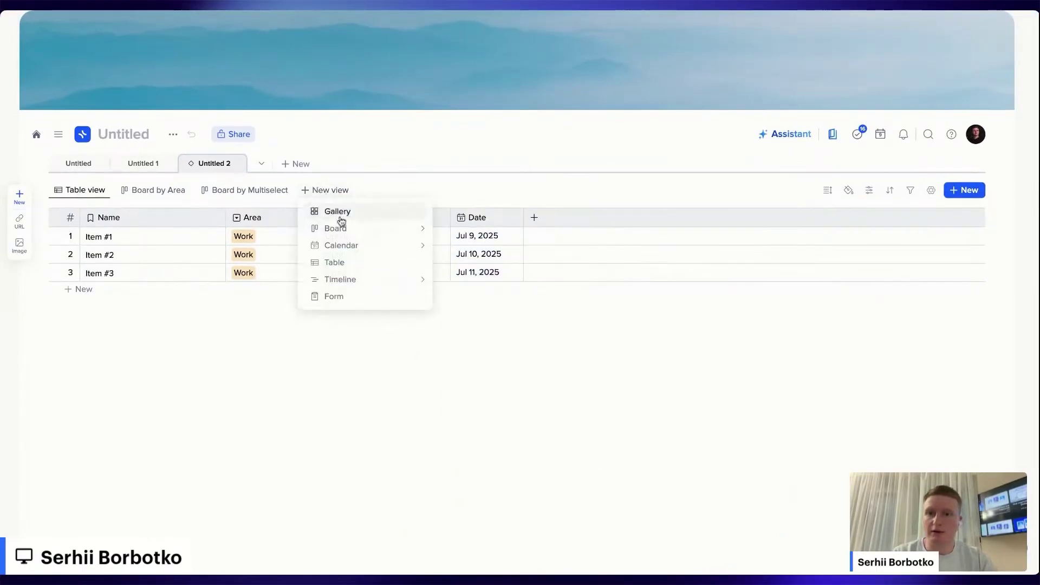
{"action": "mouse_move", "coordinate": [376, 253]}
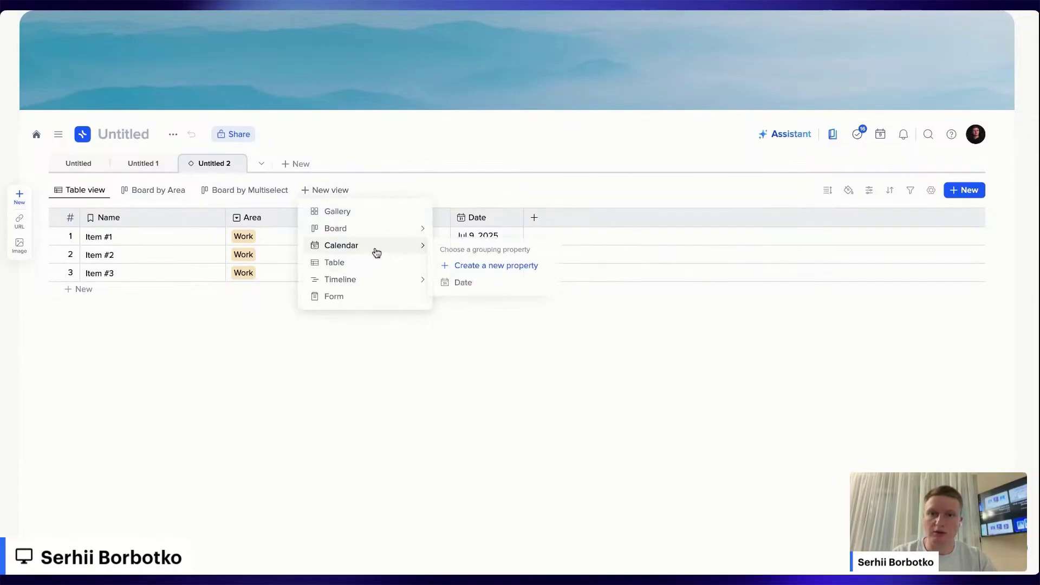
{"action": "left_click", "coordinate": [488, 281]}
Reschedule Item #3 to July 22 and Item #2 to July 18 in the calendar
{"action": "scroll", "coordinate": [330, 249], "scroll_direction": "down", "scroll_amount": 2}
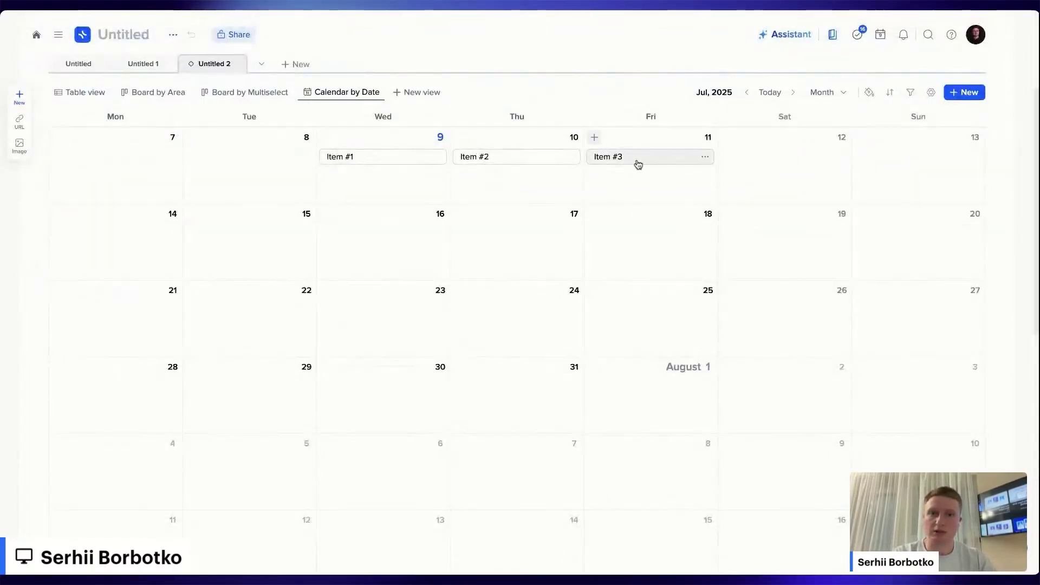
{"action": "left_click_drag", "start_coordinate": [636, 163], "coordinate": [309, 292]}
{"action": "left_click_drag", "start_coordinate": [508, 171], "coordinate": [648, 237]}
Narrow the card width in the Board by Area view
{"action": "left_click", "coordinate": [147, 93]}
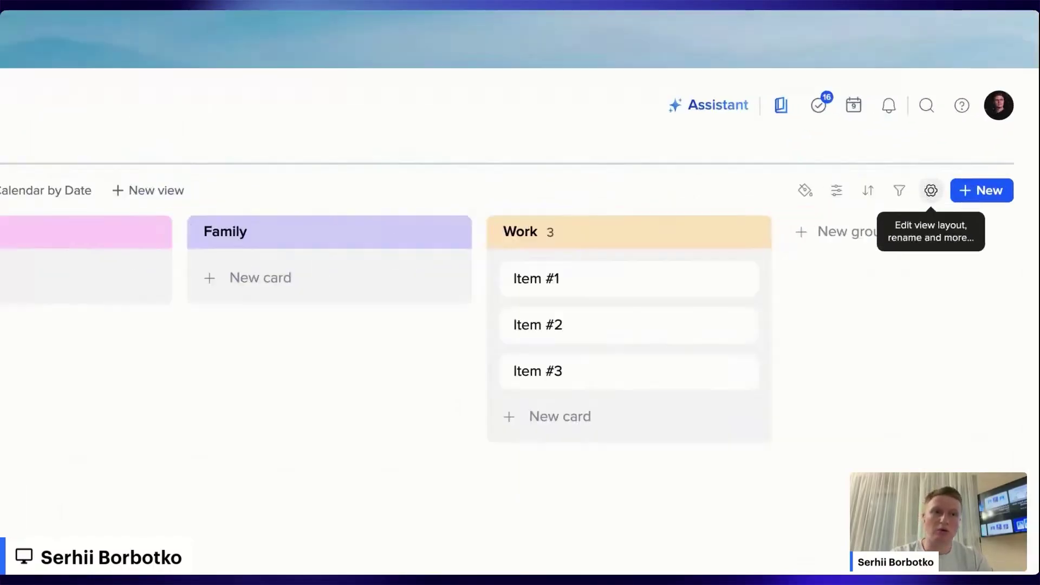
{"action": "left_click", "coordinate": [931, 190]}
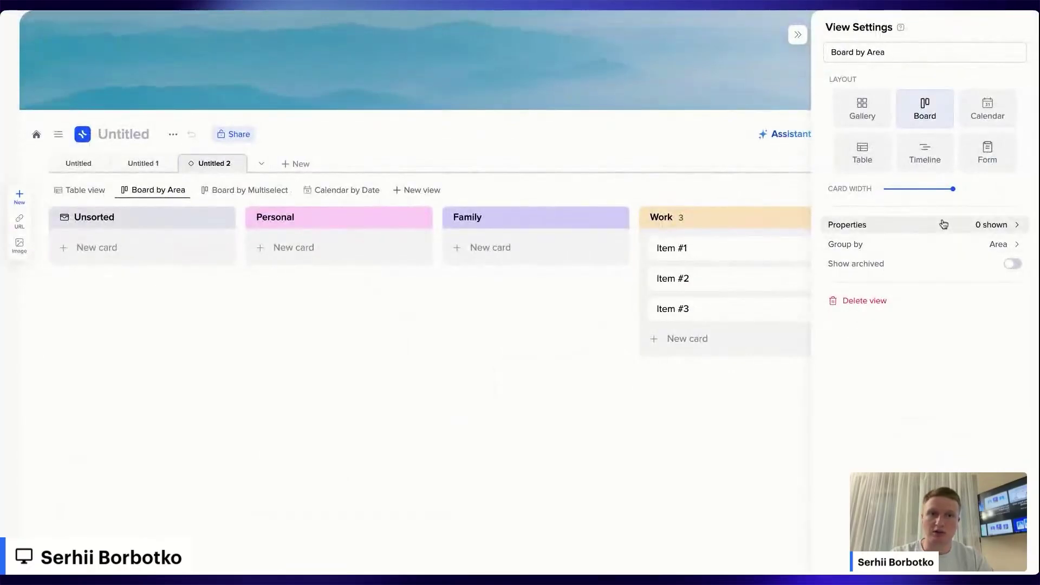
{"action": "left_click_drag", "start_coordinate": [952, 189], "coordinate": [918, 189]}
Show the Multiselect and Date properties on the cards of the Board by Area view
{"action": "left_click", "coordinate": [970, 230]}
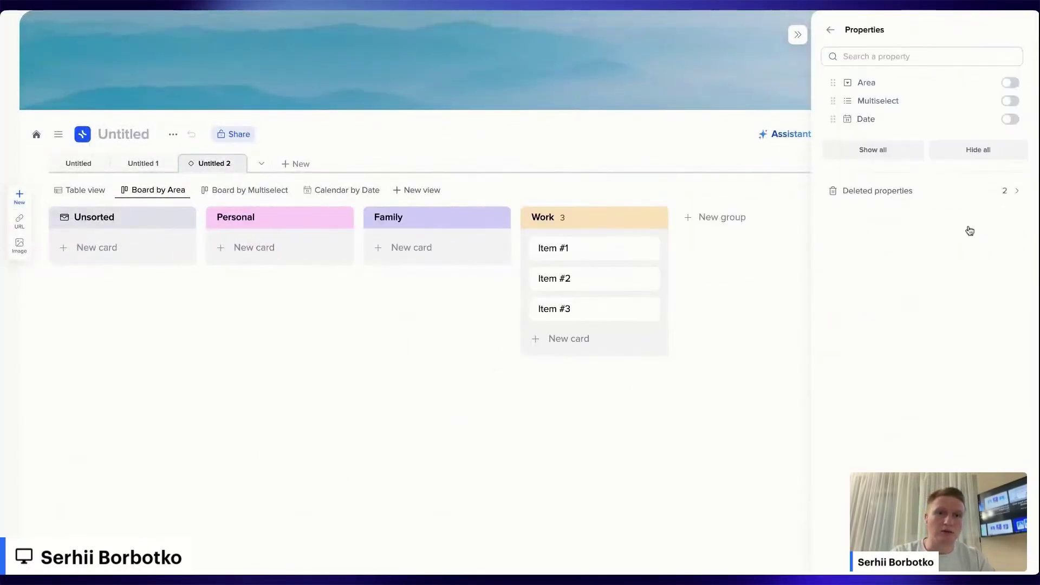
{"action": "left_click", "coordinate": [1010, 101]}
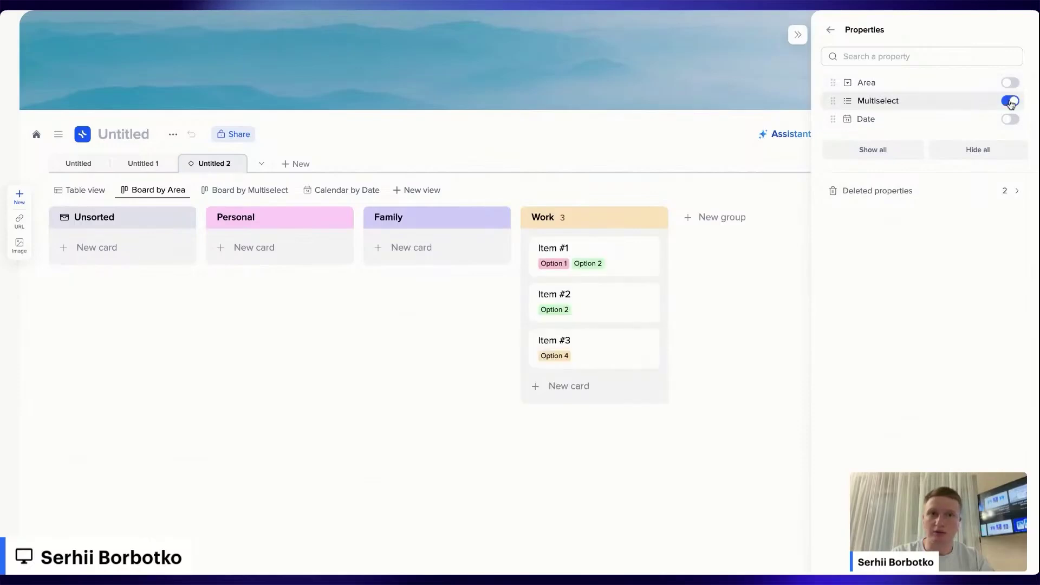
{"action": "left_click", "coordinate": [1011, 118]}
{"action": "left_click", "coordinate": [758, 297]}
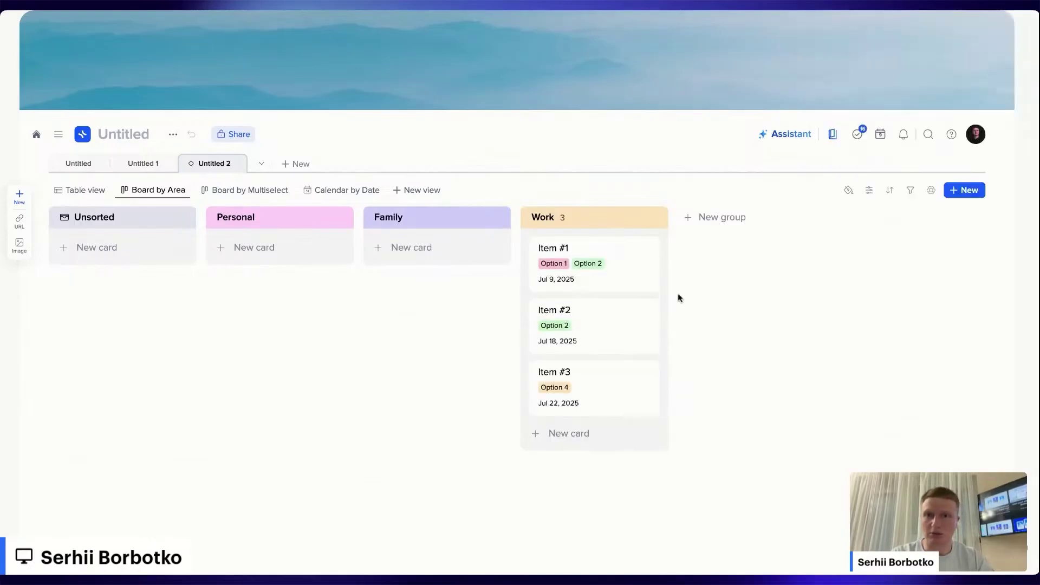
Show the Multiselect and Area properties on the items of the Calendar by Date view
{"action": "left_click", "coordinate": [335, 191]}
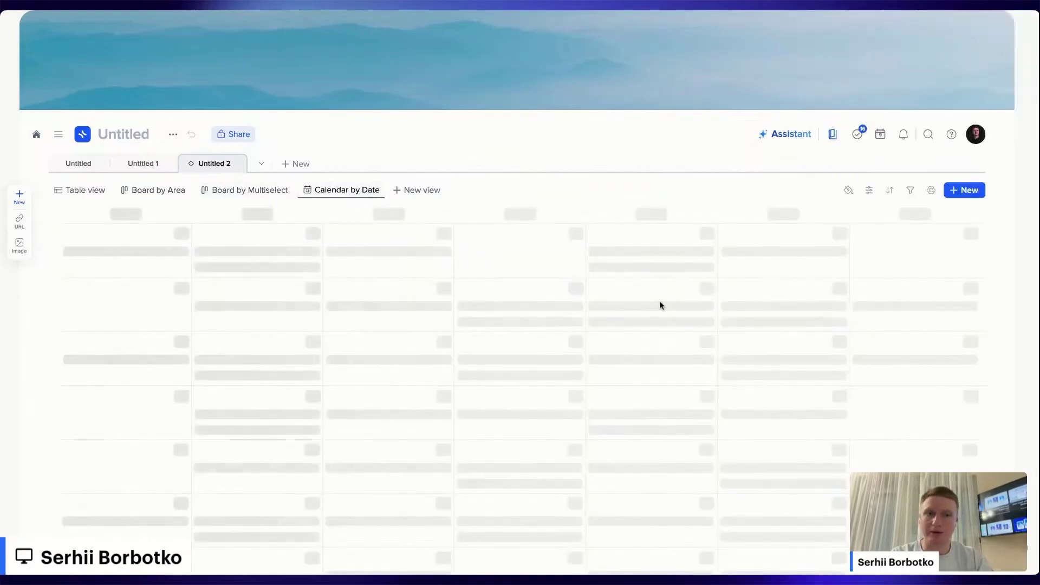
{"action": "scroll", "coordinate": [929, 198], "scroll_direction": "down", "scroll_amount": 2}
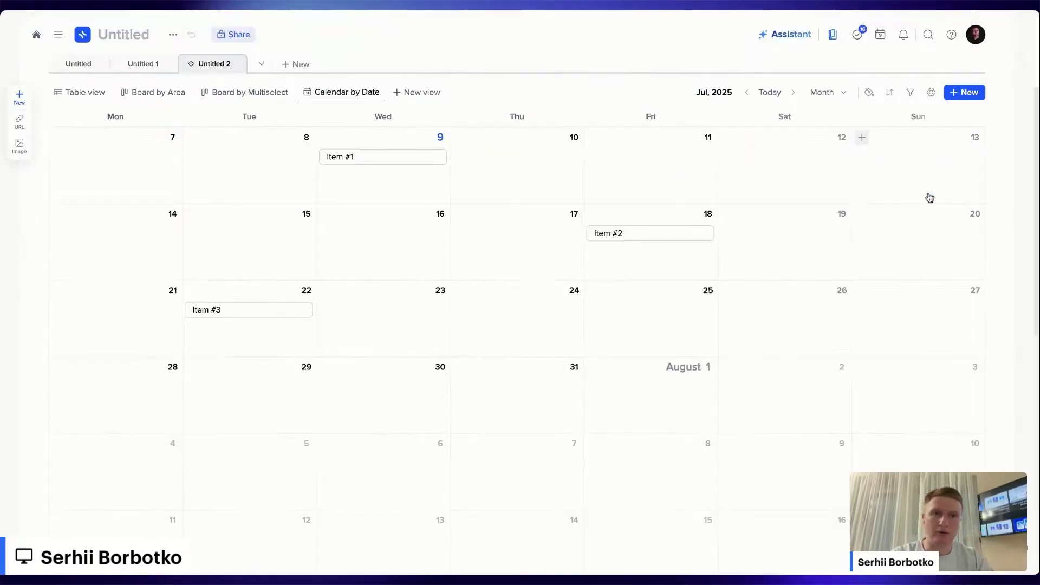
{"action": "left_click", "coordinate": [930, 92]}
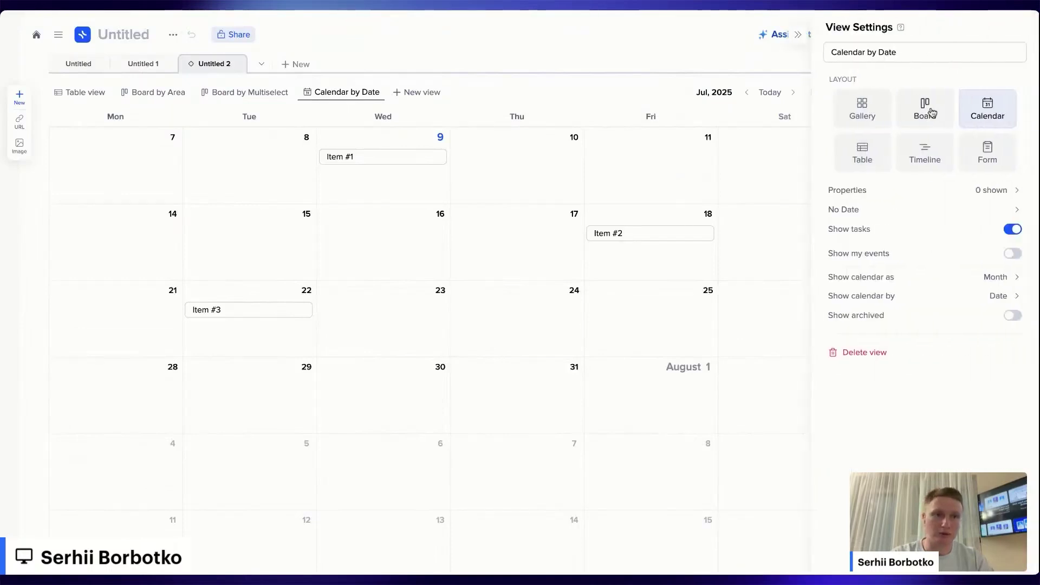
{"action": "left_click", "coordinate": [947, 193]}
{"action": "left_click", "coordinate": [1011, 102]}
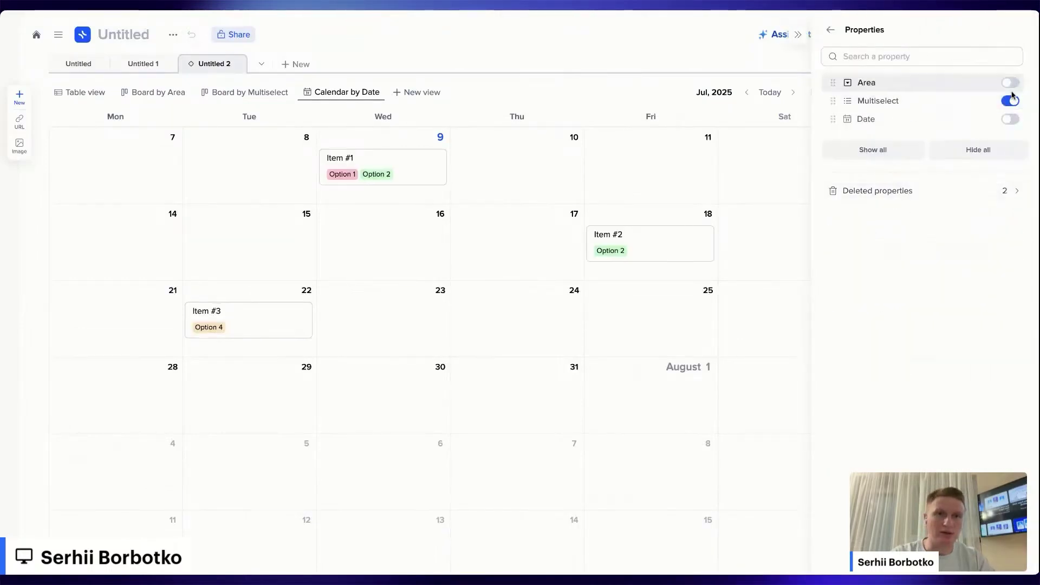
{"action": "left_click", "coordinate": [1010, 84]}
{"action": "left_click", "coordinate": [661, 119]}
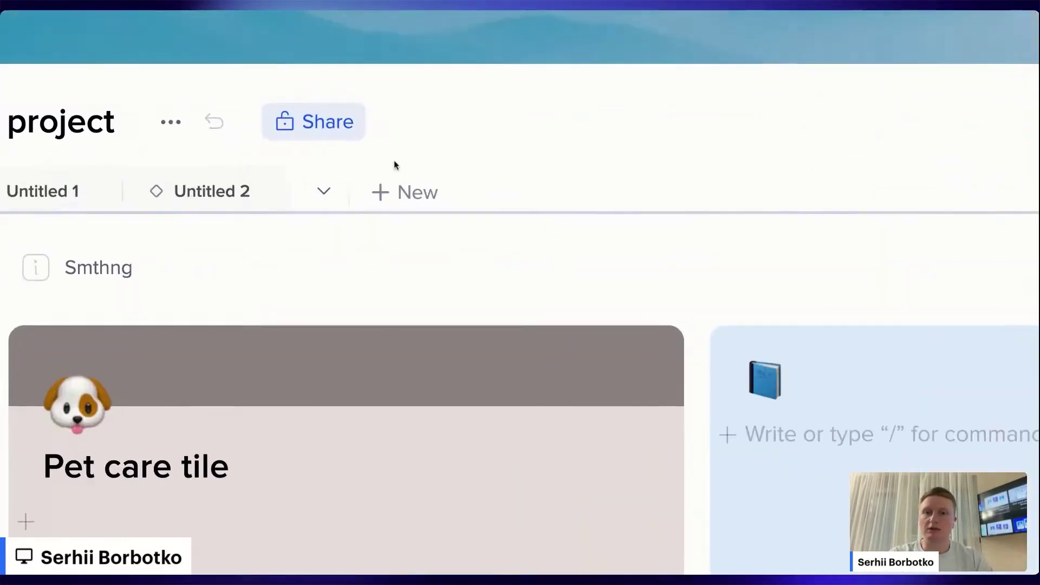
Publish Test project to the web and copy its share link
{"action": "left_click", "coordinate": [338, 125]}
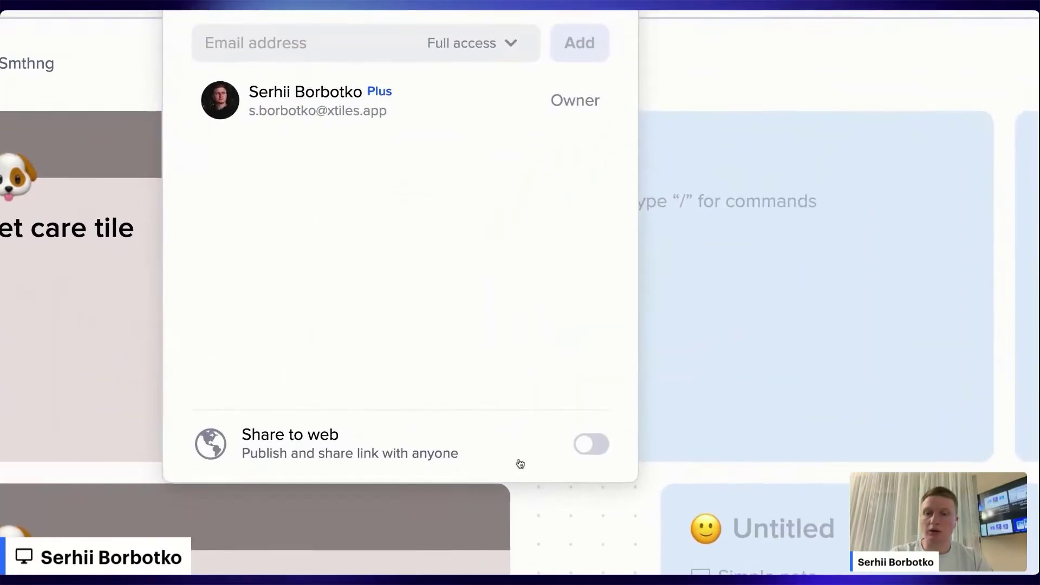
{"action": "left_click", "coordinate": [592, 451]}
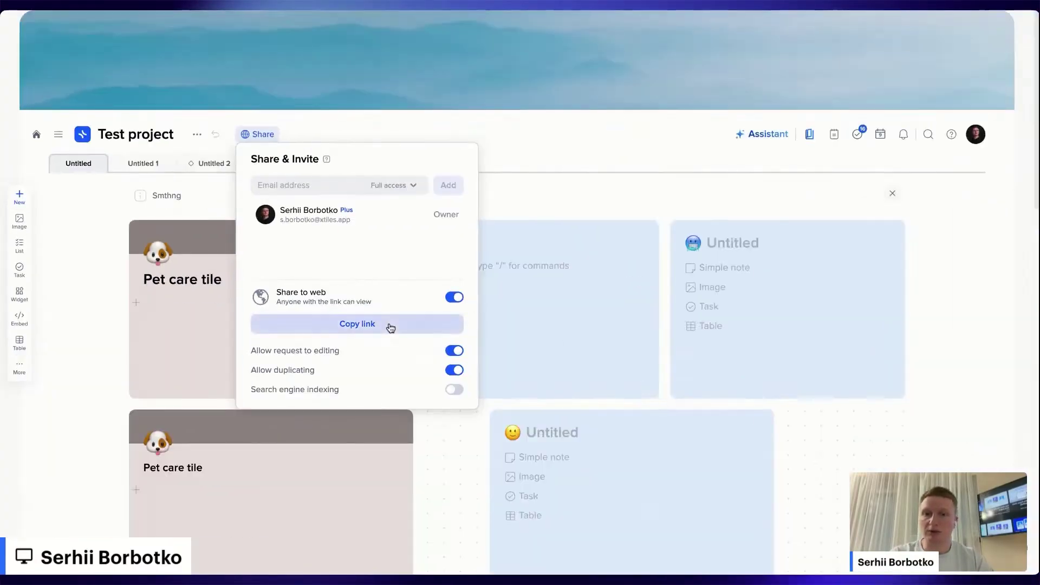
{"action": "left_click", "coordinate": [390, 324]}
{"action": "left_click", "coordinate": [816, 423]}
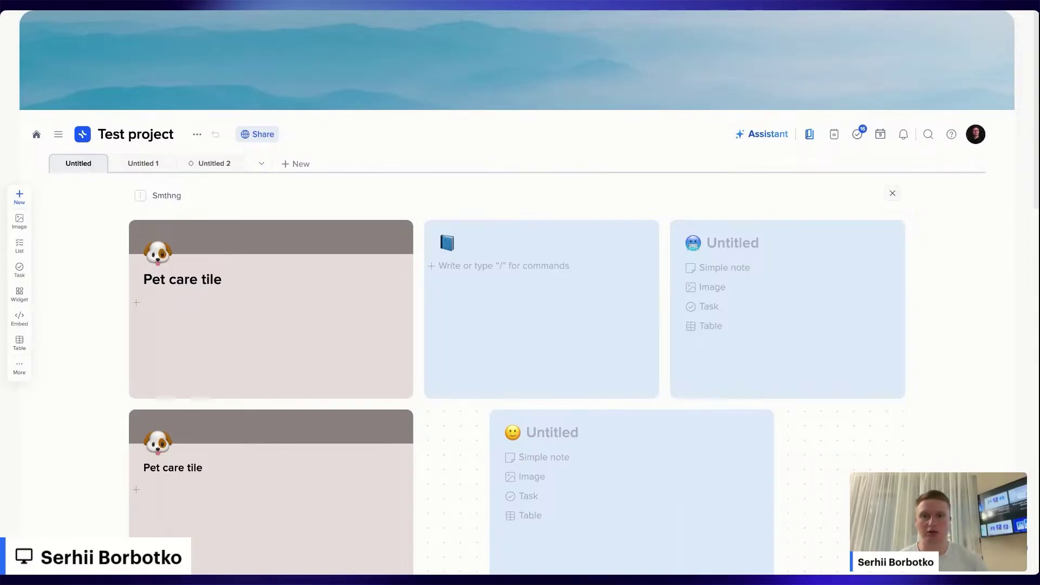
Turn off sharing to the web for Test project
{"action": "left_click", "coordinate": [257, 134]}
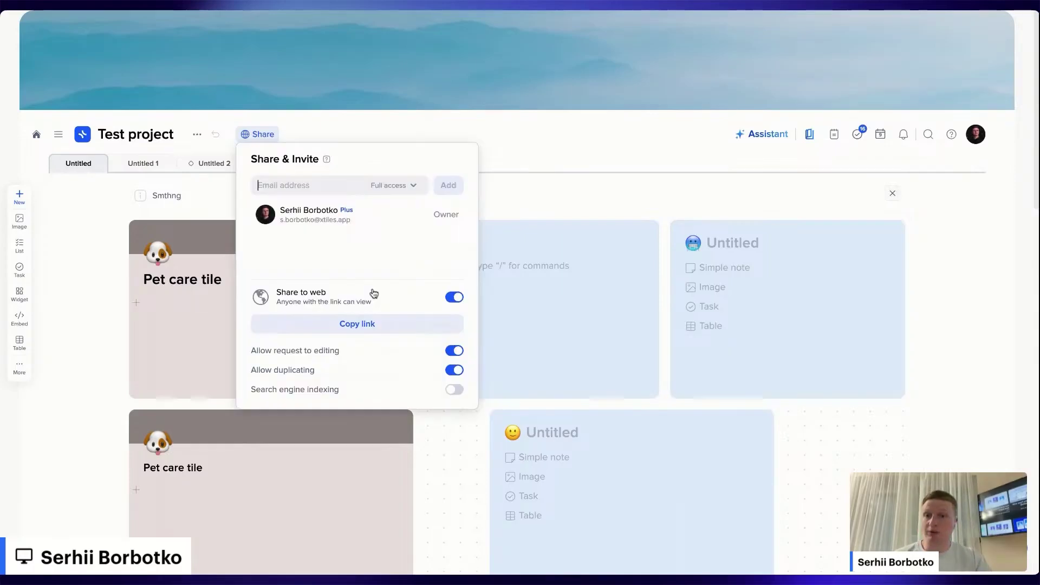
{"action": "left_click", "coordinate": [453, 296]}
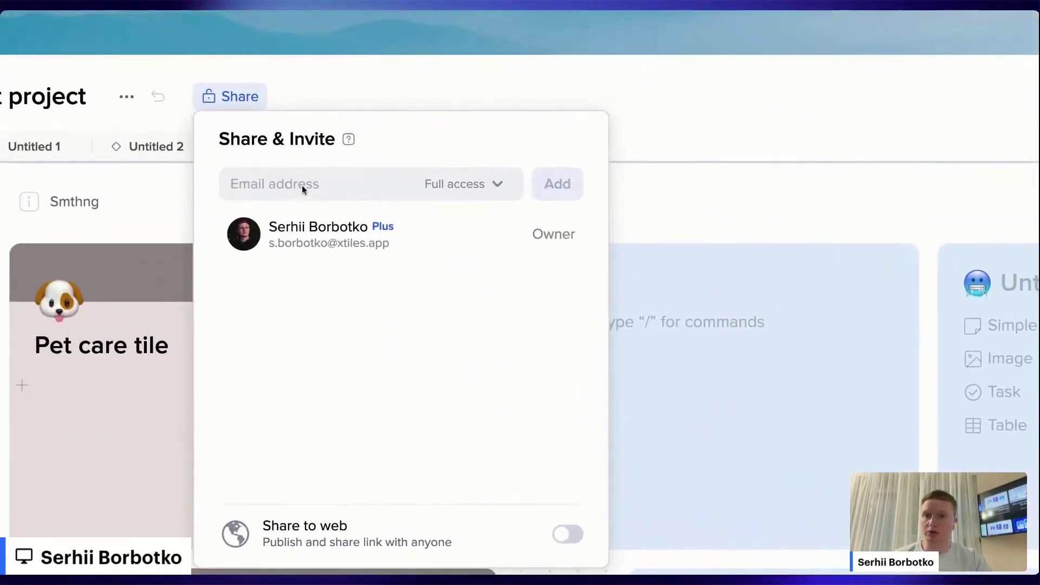
Find a teammate by first name and invite them to Test project with Full access
{"action": "left_click", "coordinate": [316, 192]}
{"action": "type", "text": "dani"}
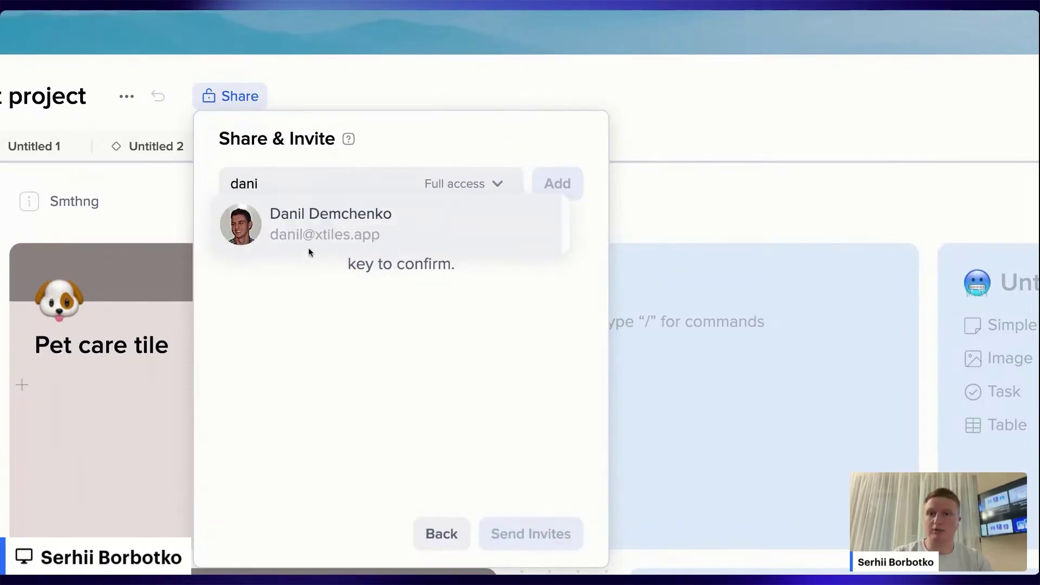
{"action": "left_click", "coordinate": [308, 247]}
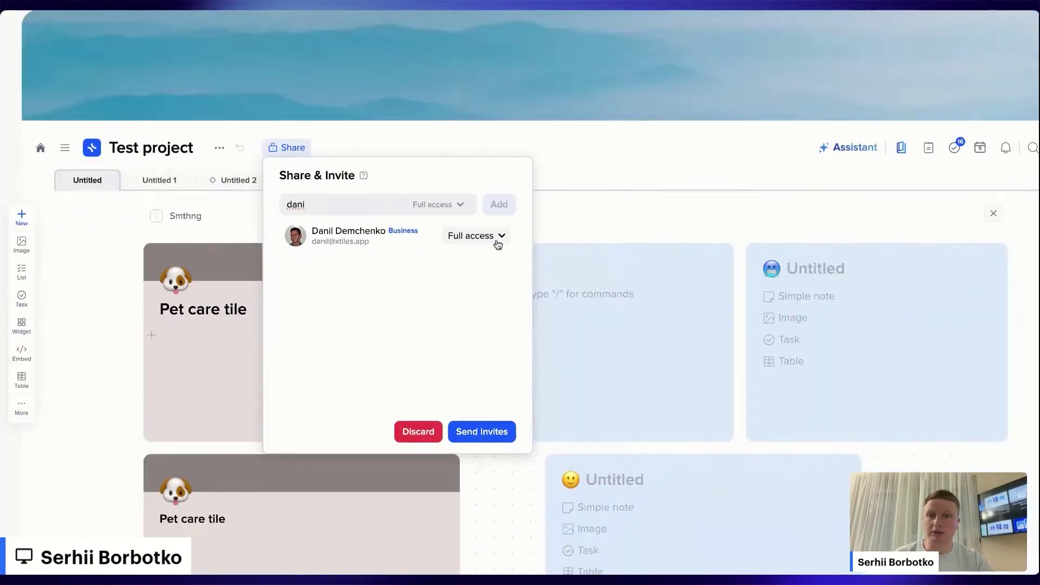
{"action": "left_click", "coordinate": [497, 243]}
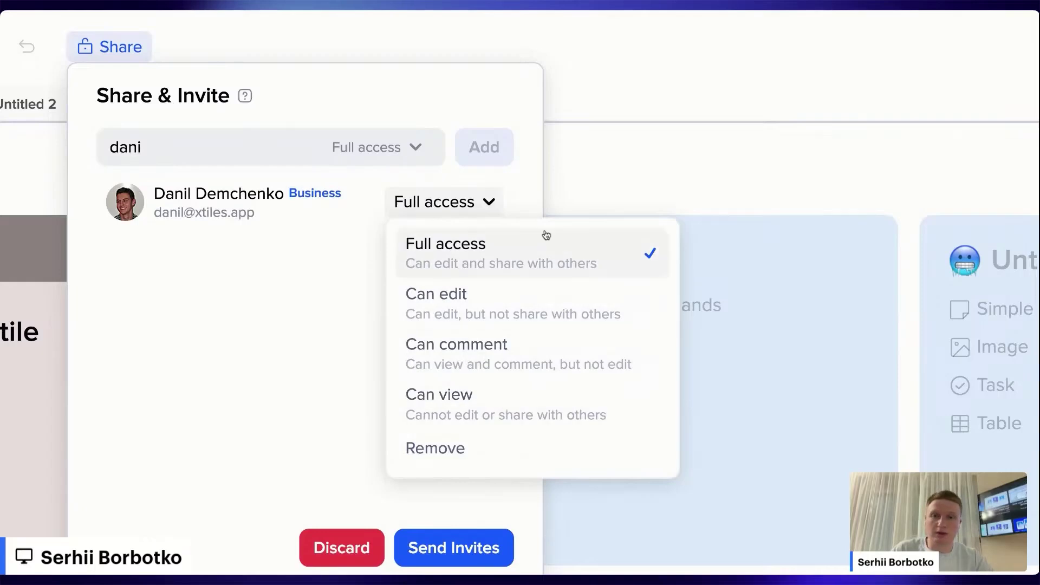
{"action": "left_click", "coordinate": [259, 359]}
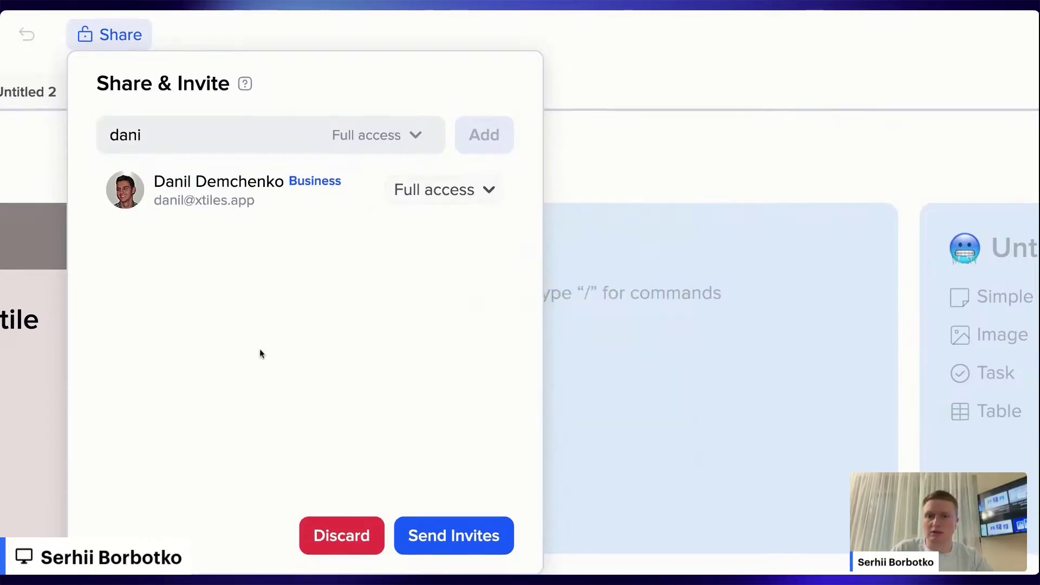
{"action": "left_click", "coordinate": [429, 390]}
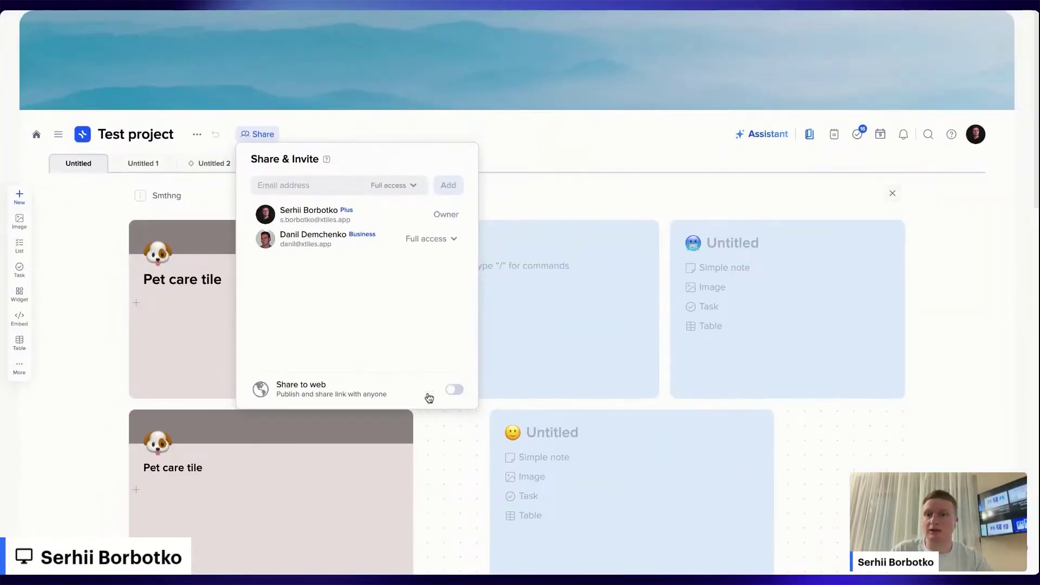
{"action": "left_click", "coordinate": [844, 484]}
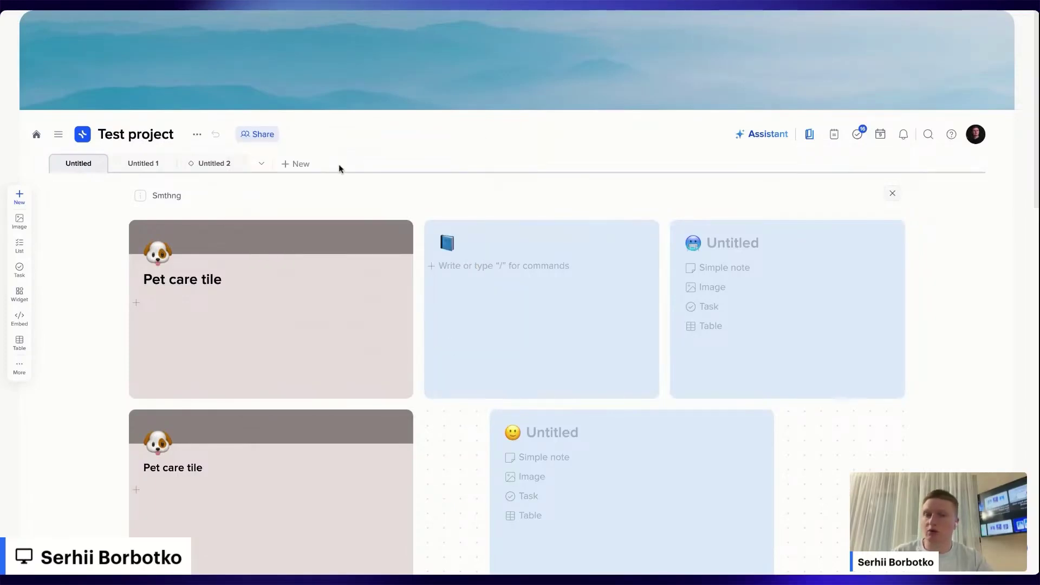
{"action": "left_click", "coordinate": [258, 133]}
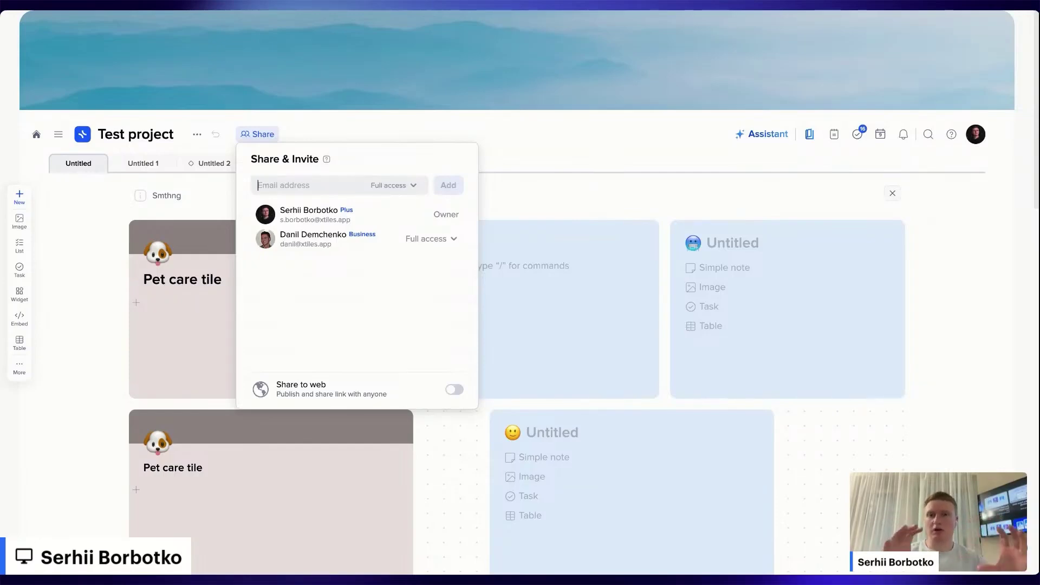
{"action": "left_click", "coordinate": [253, 137]}
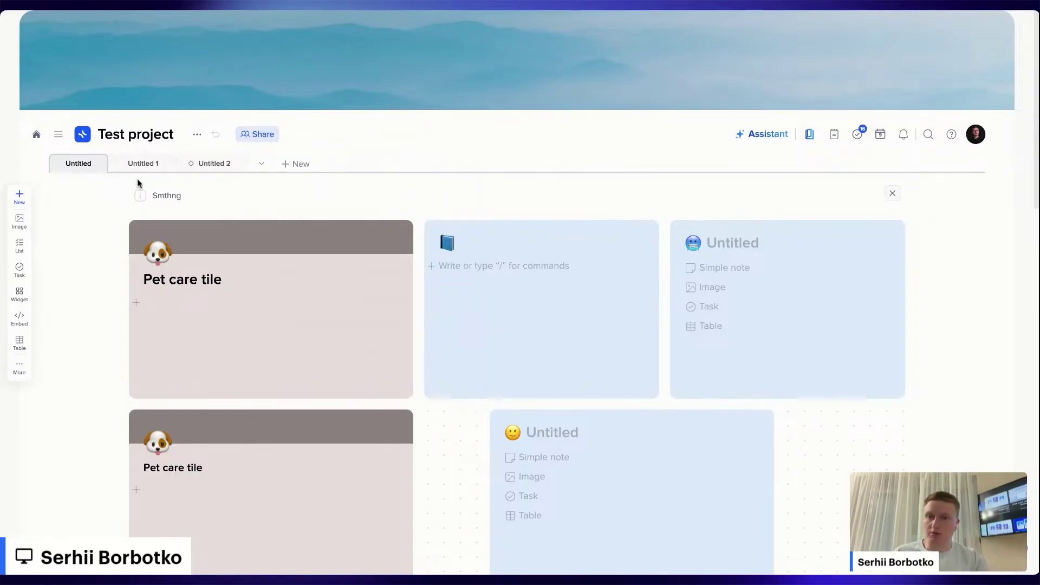
Publish the first Untitled page of Test project and copy its link
{"action": "mouse_move", "coordinate": [99, 167]}
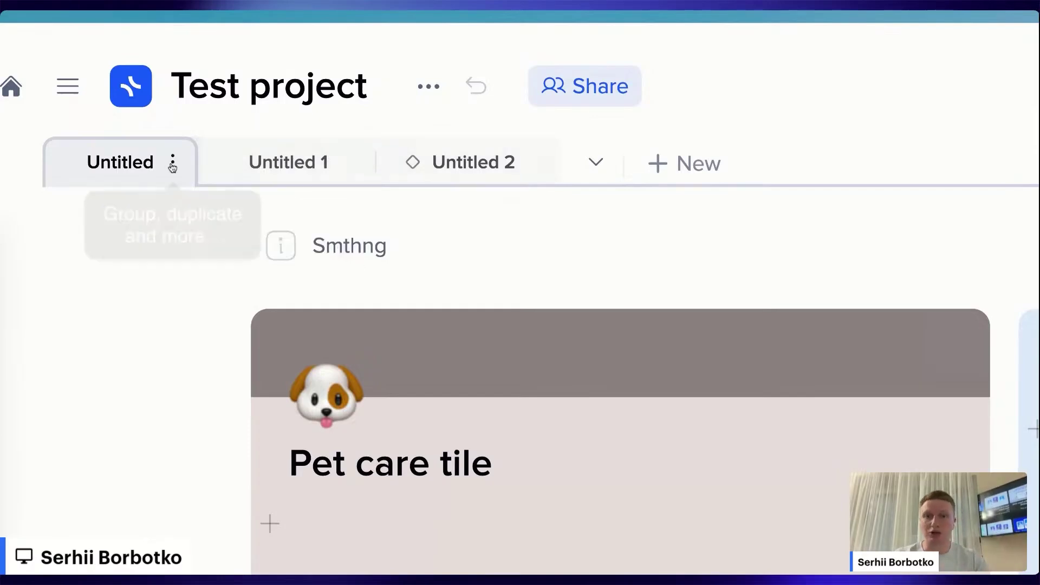
{"action": "left_click", "coordinate": [172, 164]}
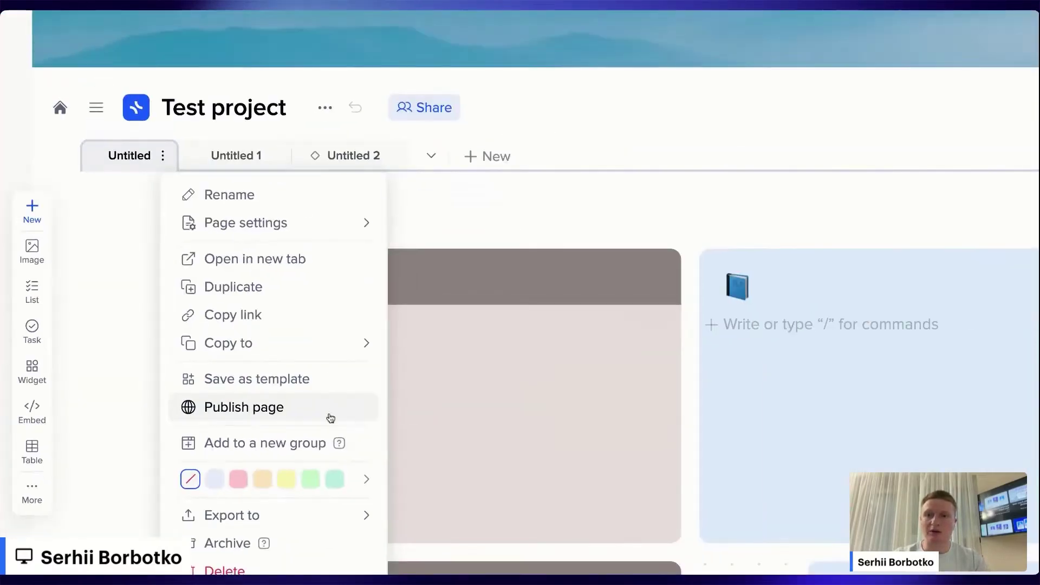
{"action": "left_click", "coordinate": [329, 419]}
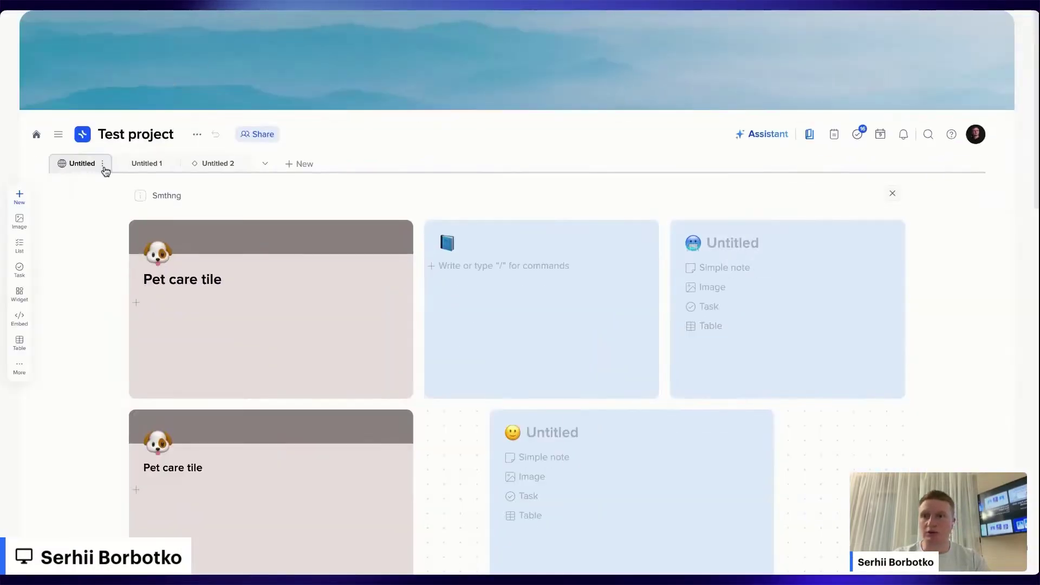
{"action": "left_click", "coordinate": [102, 163]}
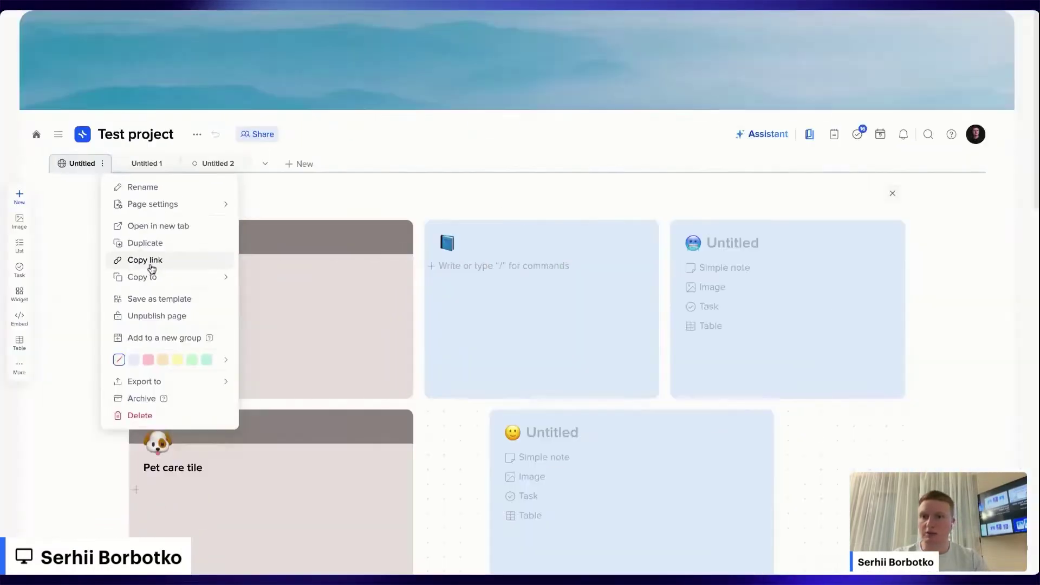
{"action": "left_click", "coordinate": [151, 260]}
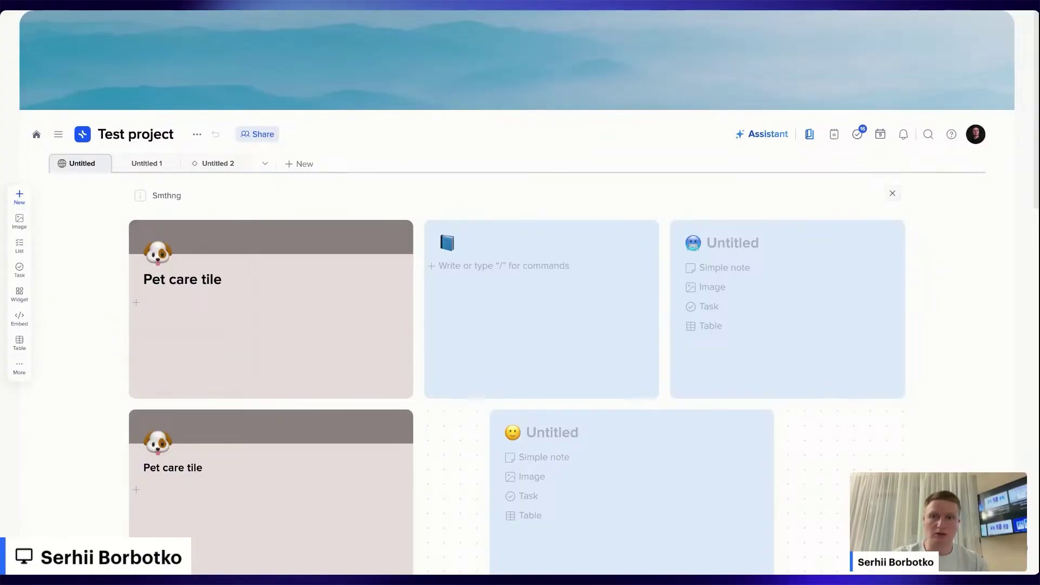
Review who has access to Test project in its Share & Invite settings
{"action": "left_click", "coordinate": [261, 136]}
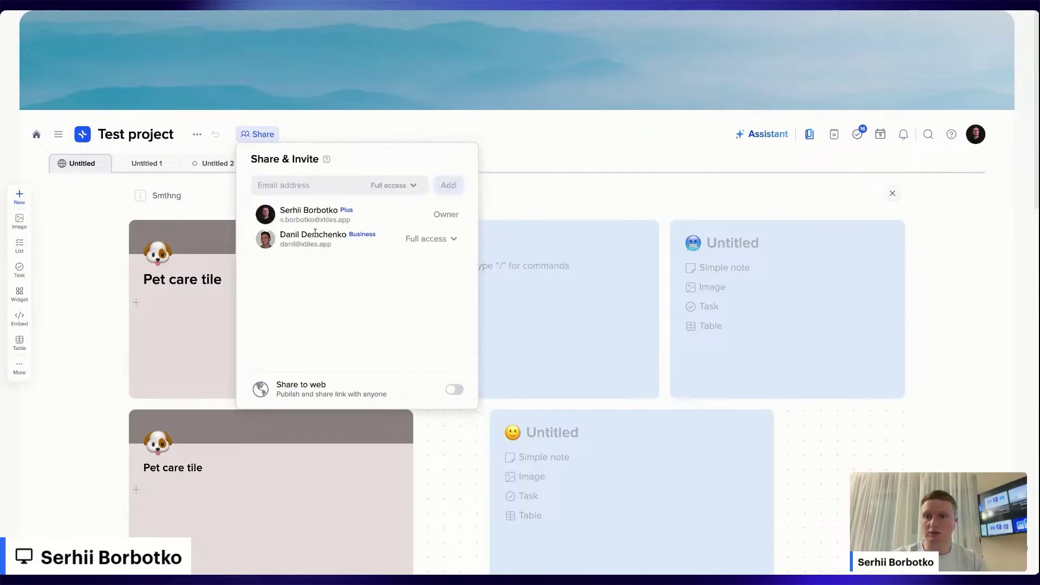
{"action": "left_click", "coordinate": [580, 167]}
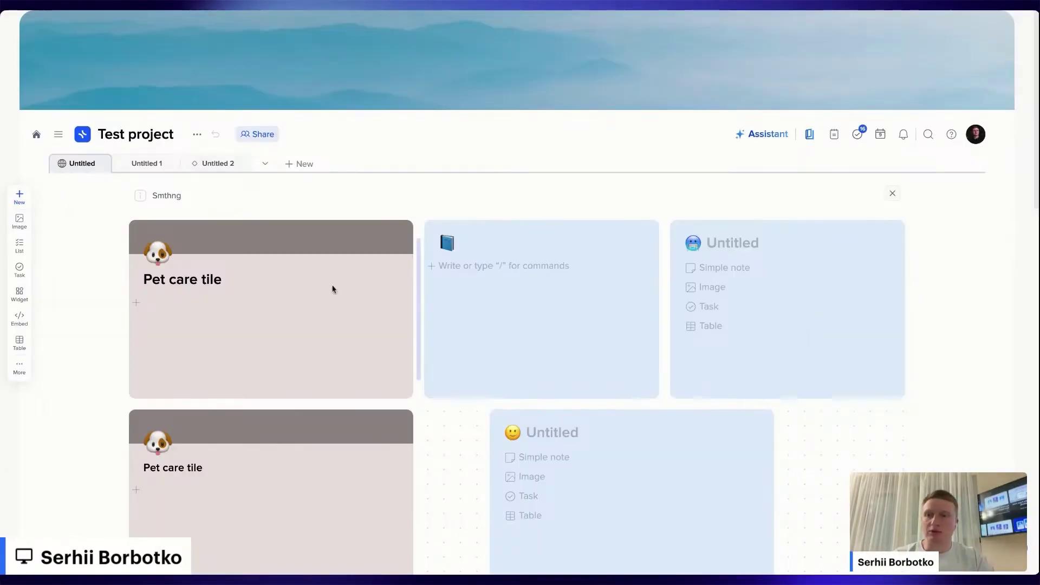
Return to the home page and view the form for creating a new team space, then close it without creating one
{"action": "left_click", "coordinate": [37, 137]}
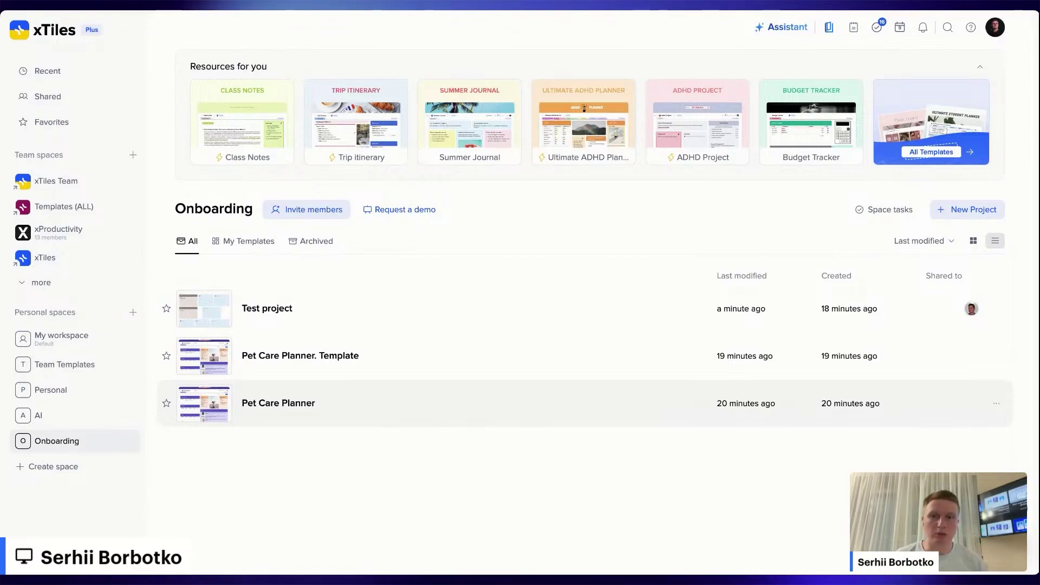
{"action": "left_click", "coordinate": [136, 156]}
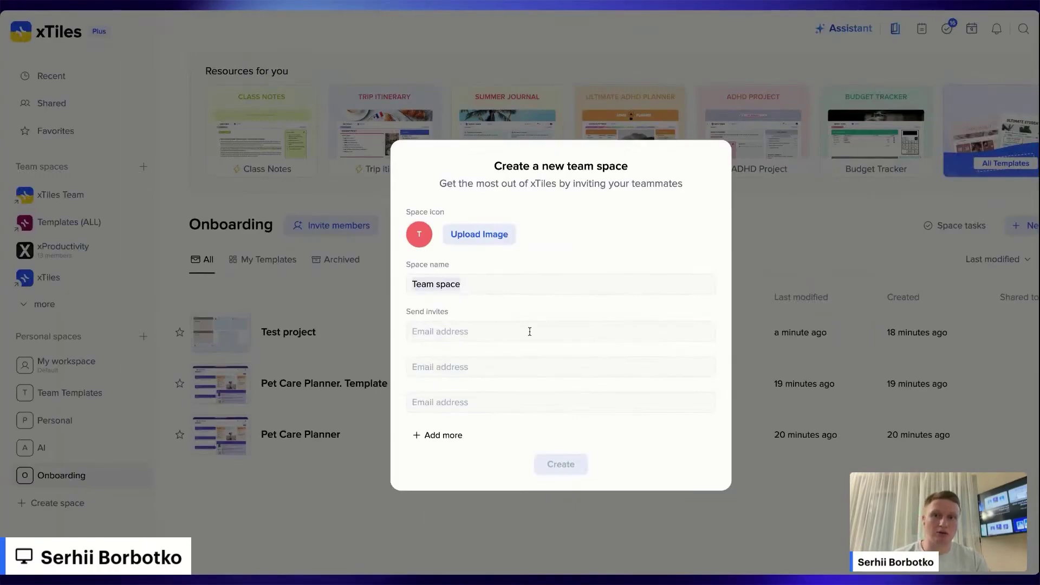
{"action": "left_click", "coordinate": [720, 544]}
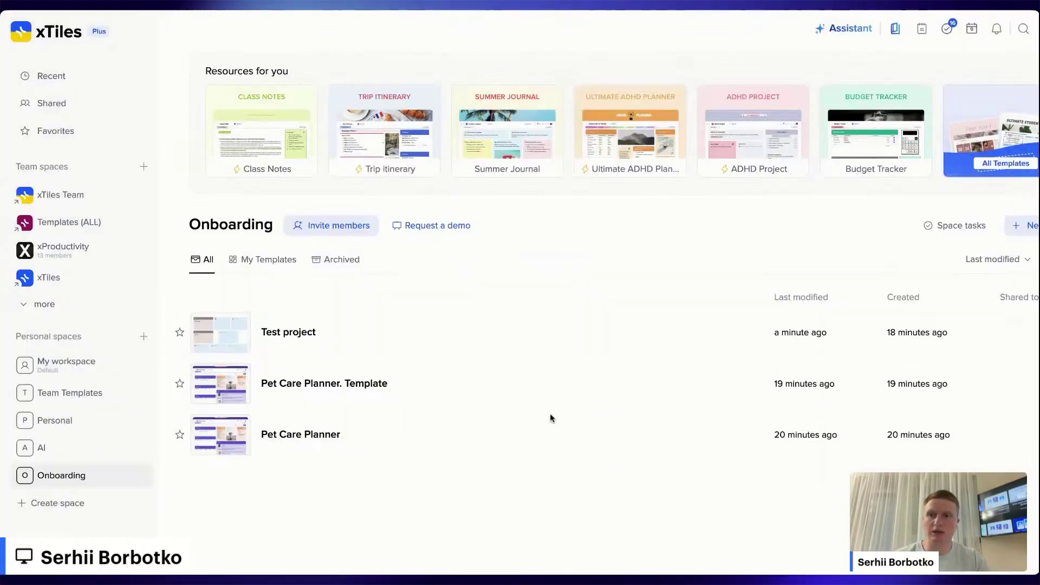
Create a new project from scratch in the xProductivity team space
{"action": "left_click", "coordinate": [84, 251]}
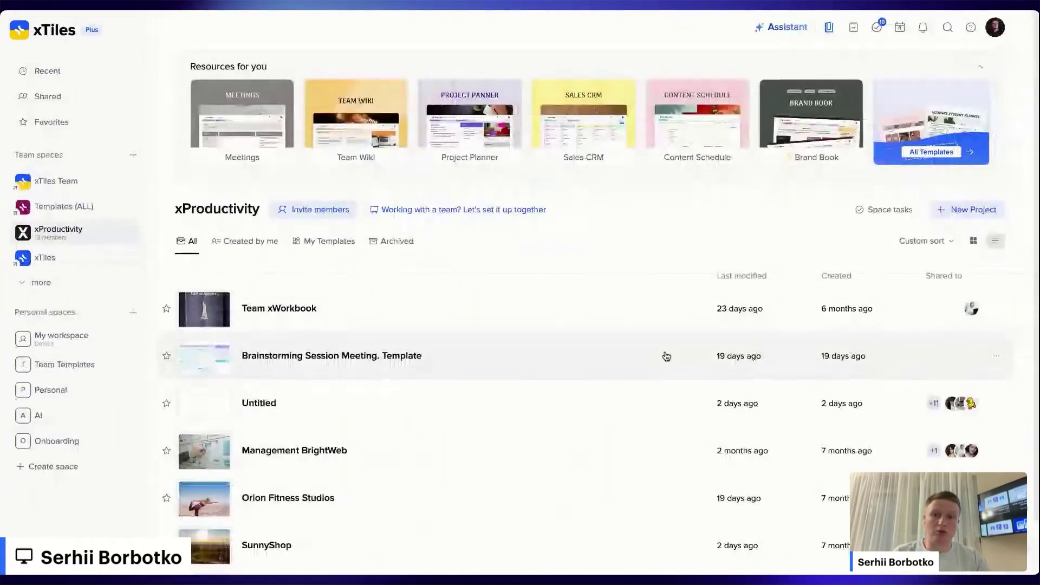
{"action": "scroll", "coordinate": [666, 356], "scroll_direction": "down", "scroll_amount": 1}
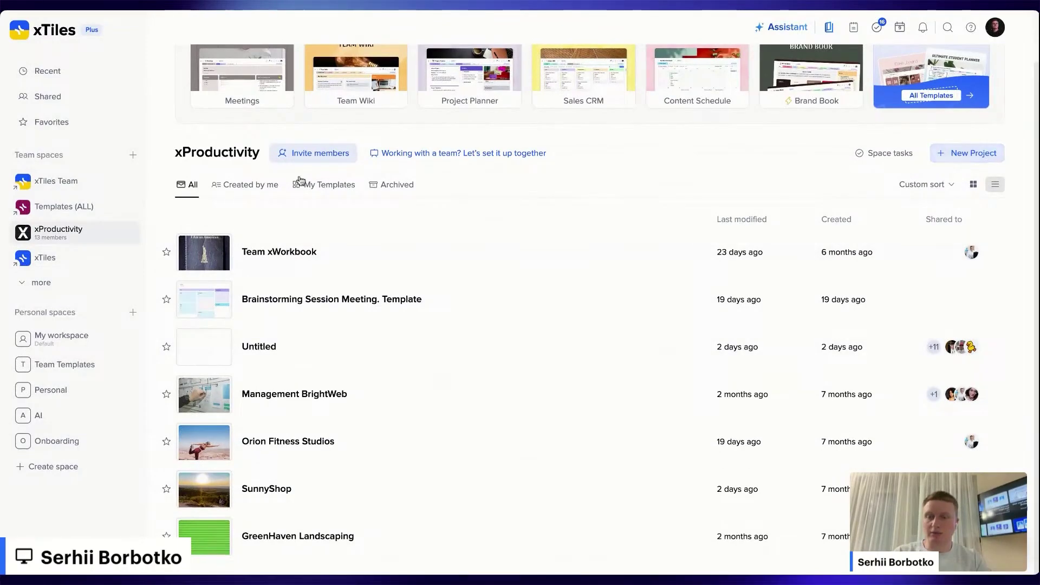
{"action": "left_click", "coordinate": [959, 154]}
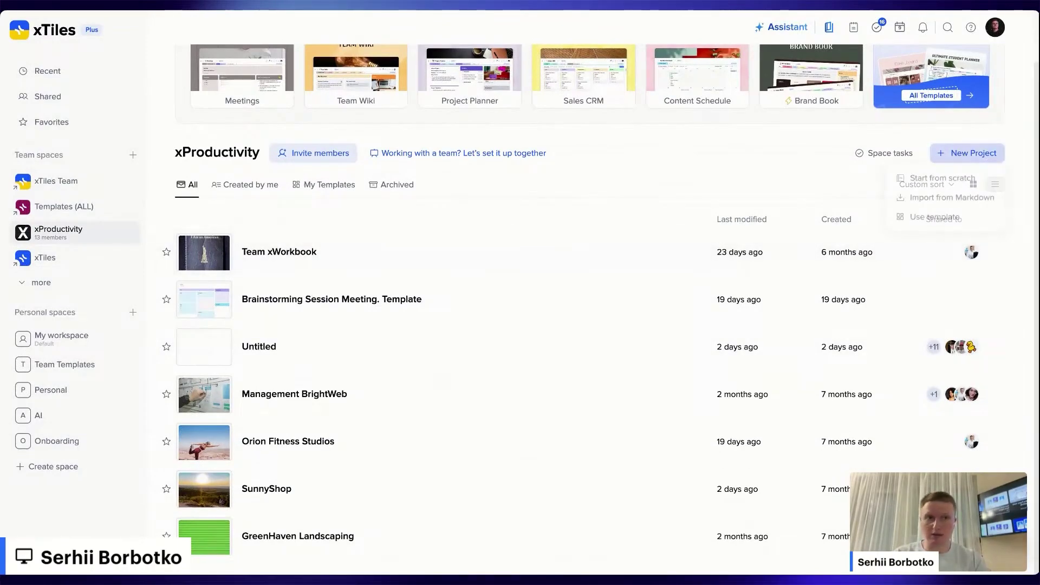
{"action": "left_click", "coordinate": [957, 183]}
Examine the new project's sharing settings, including the list of space members and the access levels available to them
{"action": "left_click", "coordinate": [227, 126]}
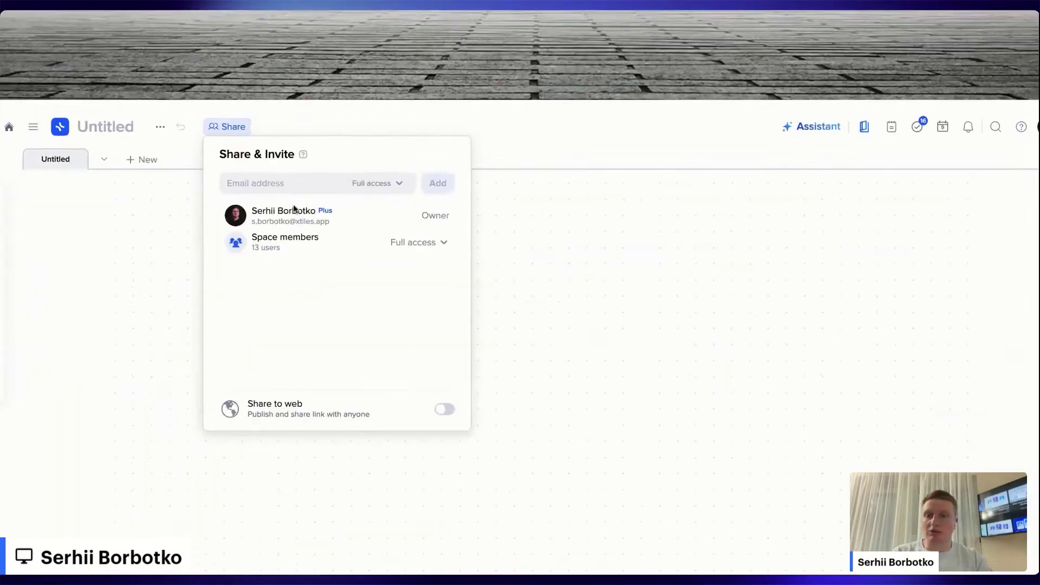
{"action": "left_click", "coordinate": [345, 255]}
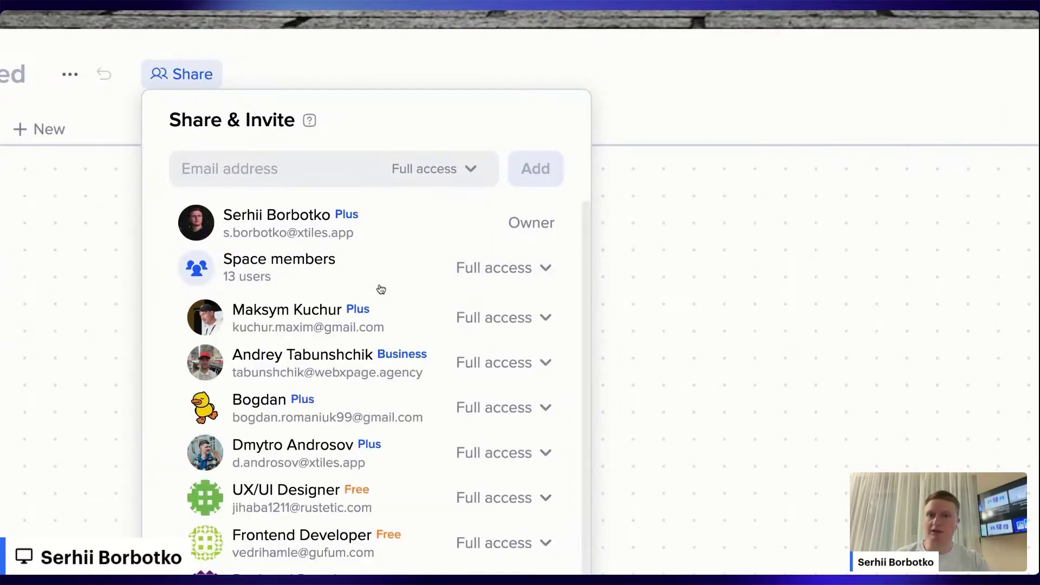
{"action": "left_click", "coordinate": [381, 289]}
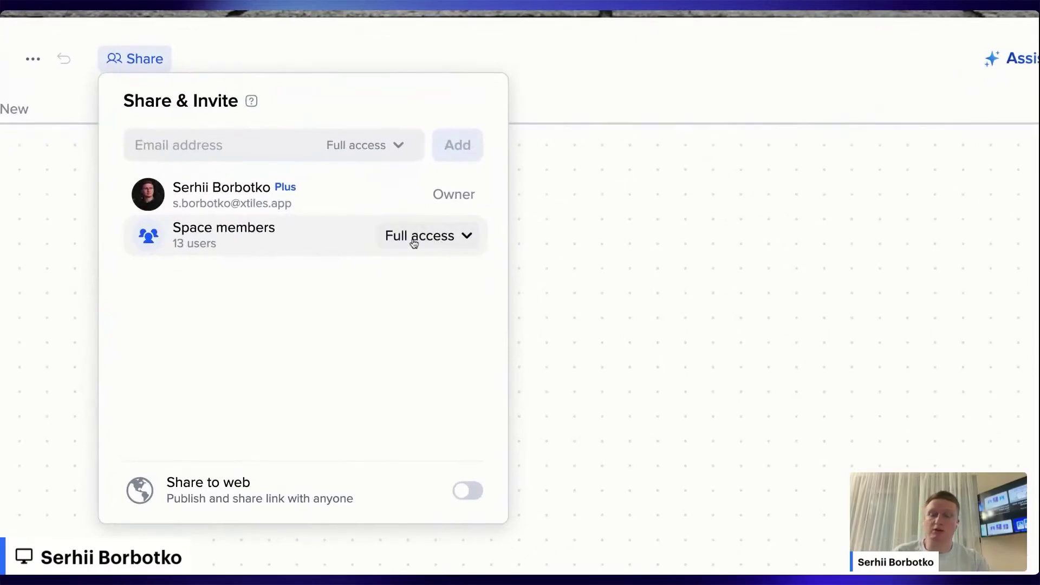
{"action": "left_click", "coordinate": [415, 240]}
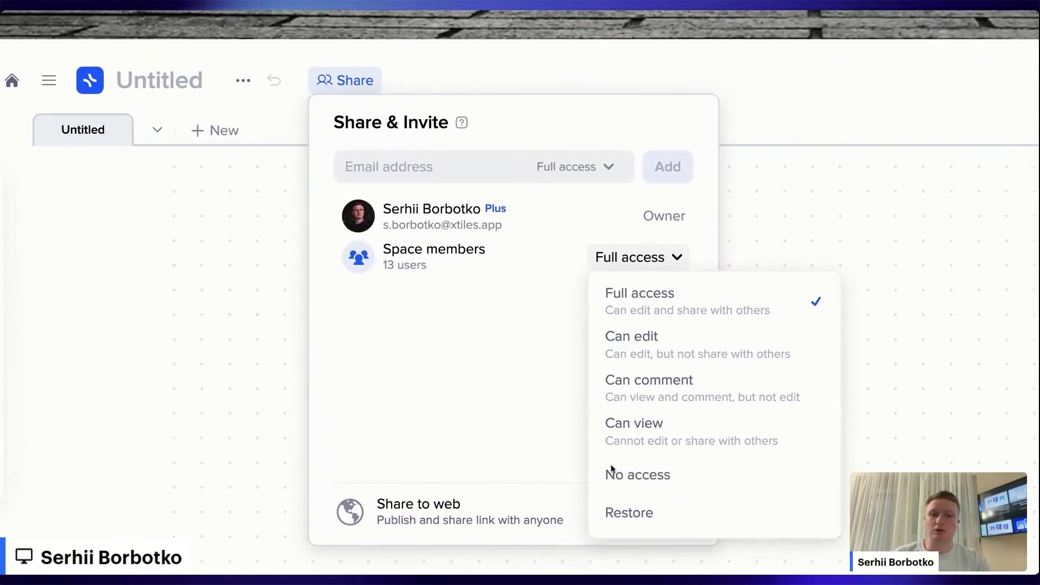